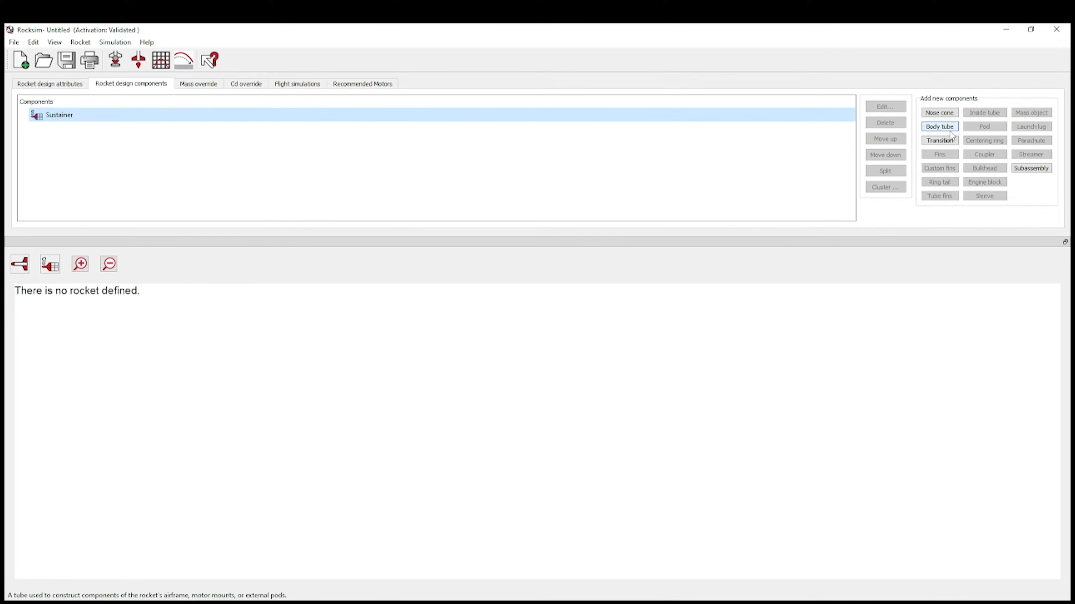
# - Add a body tube and switch its outer and inner diameter units to millimetres
pyautogui.click(951, 129)
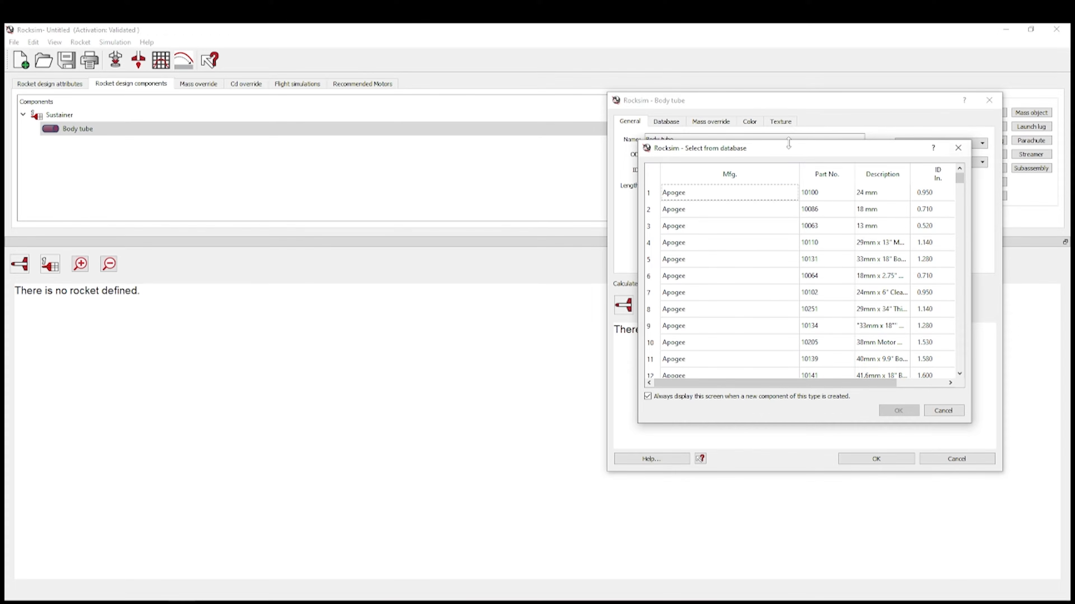
pyautogui.click(958, 148)
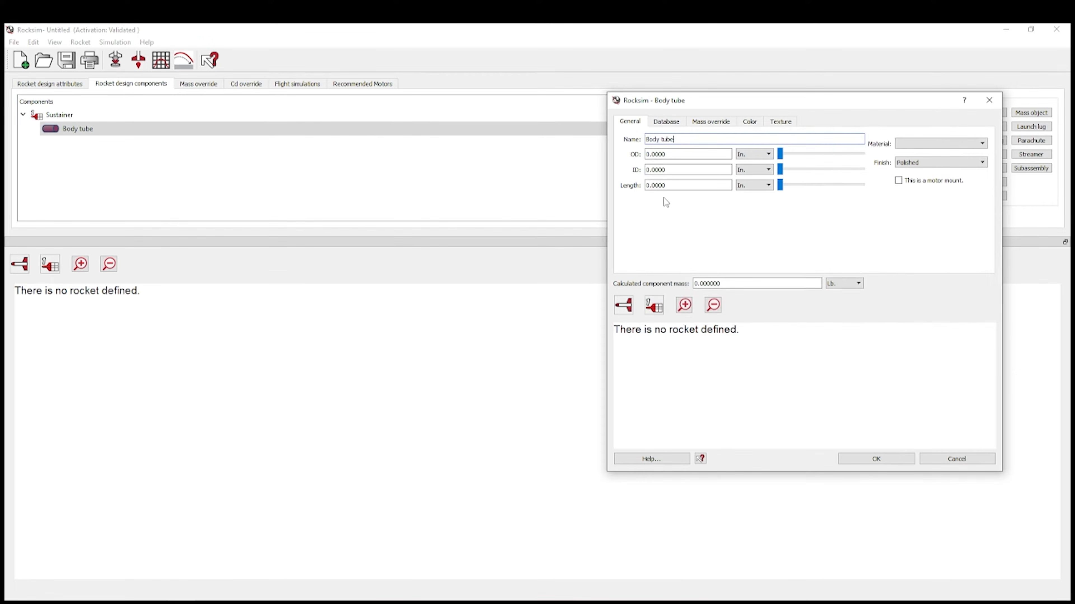
pyautogui.click(761, 155)
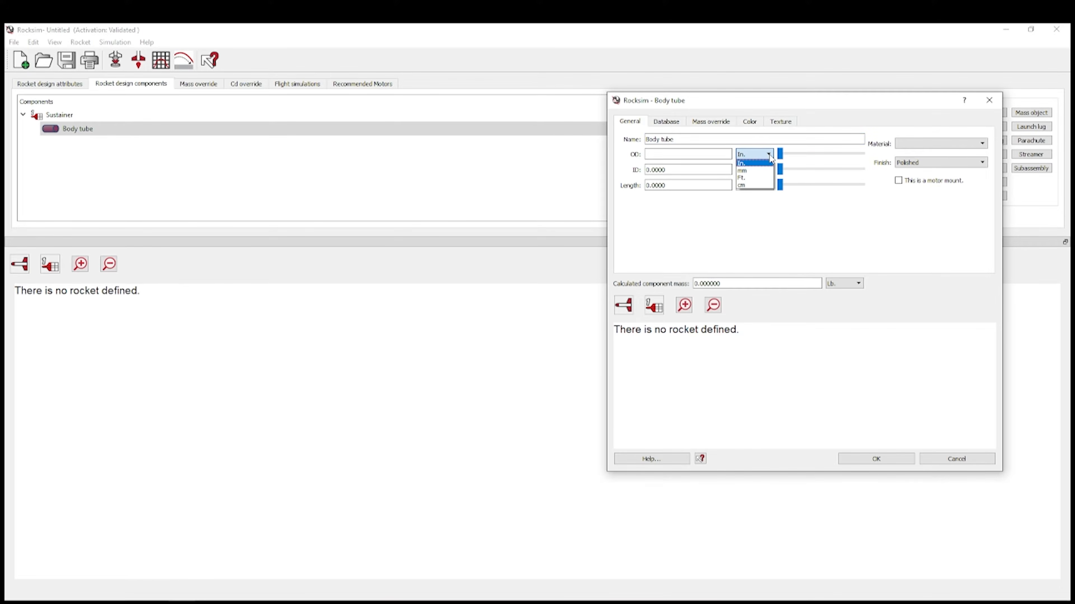
pyautogui.click(758, 171)
pyautogui.click(754, 170)
pyautogui.click(749, 187)
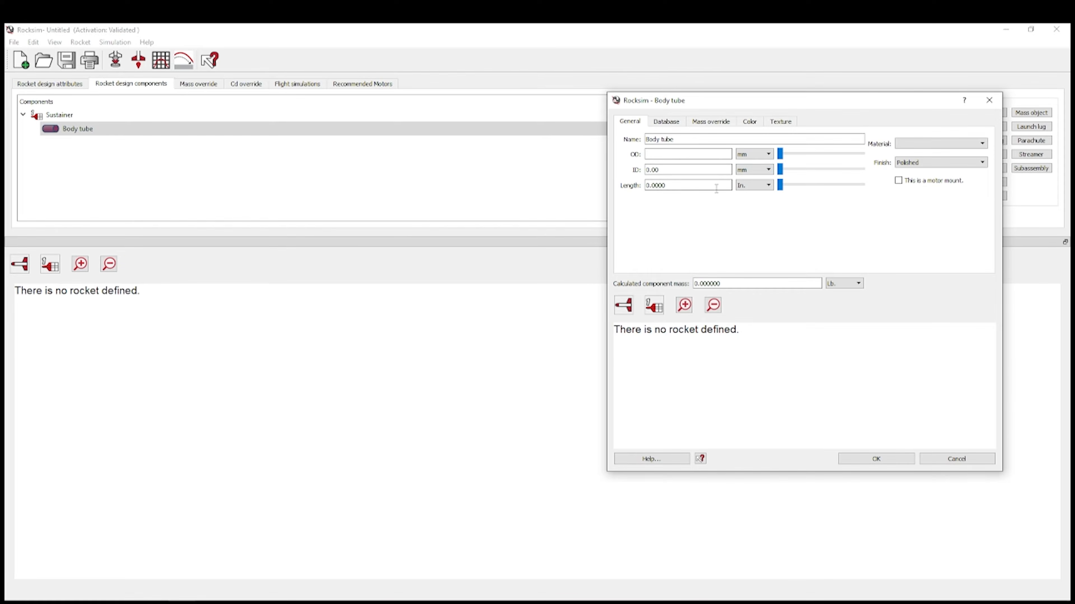
# - Enter a 102 mm outer diameter and a 98.4 mm inner diameter (102 minus 3.6 mm of wall)
pyautogui.click(691, 154)
pyautogui.write('102')
pyautogui.click(702, 169)
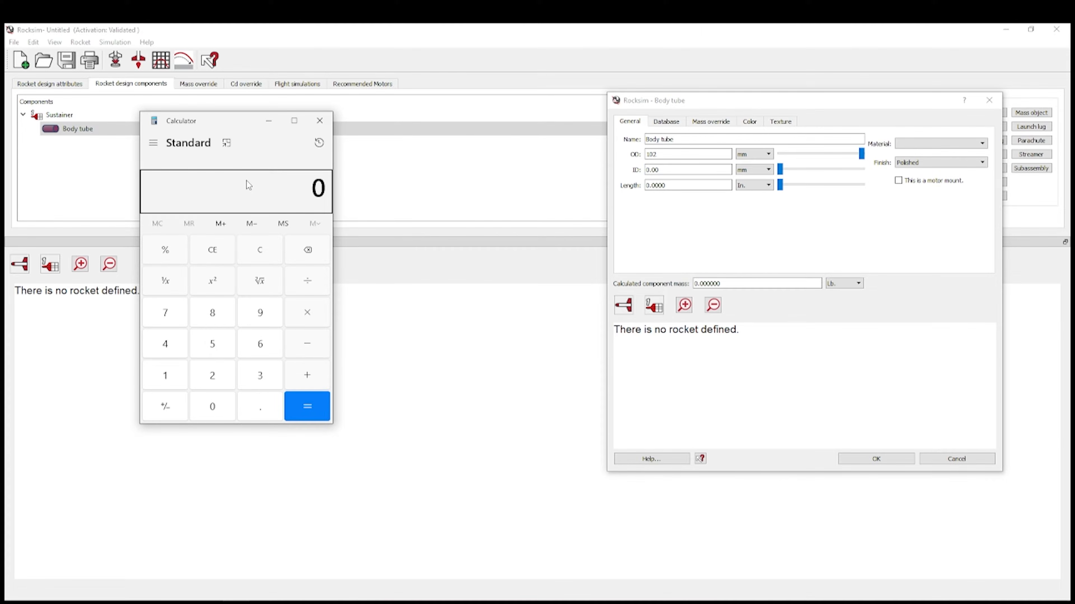
pyautogui.write('1.8*2')
pyautogui.press('Return')
pyautogui.click(259, 250)
pyautogui.write('1')
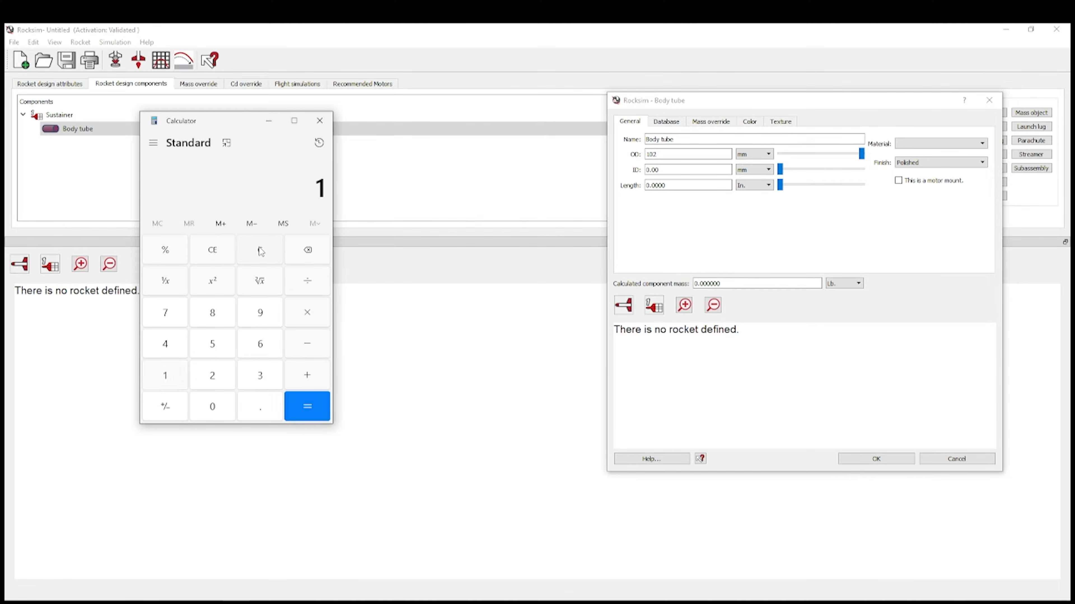
pyautogui.write('02 - 3.6')
pyautogui.press('Return')
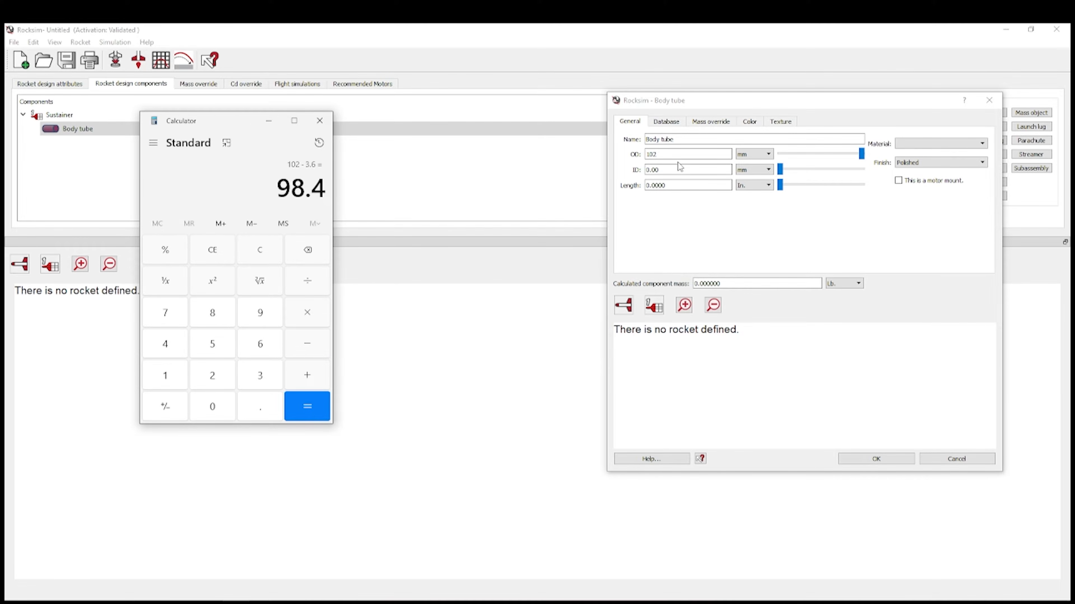
pyautogui.click(270, 121)
pyautogui.doubleClick(691, 169)
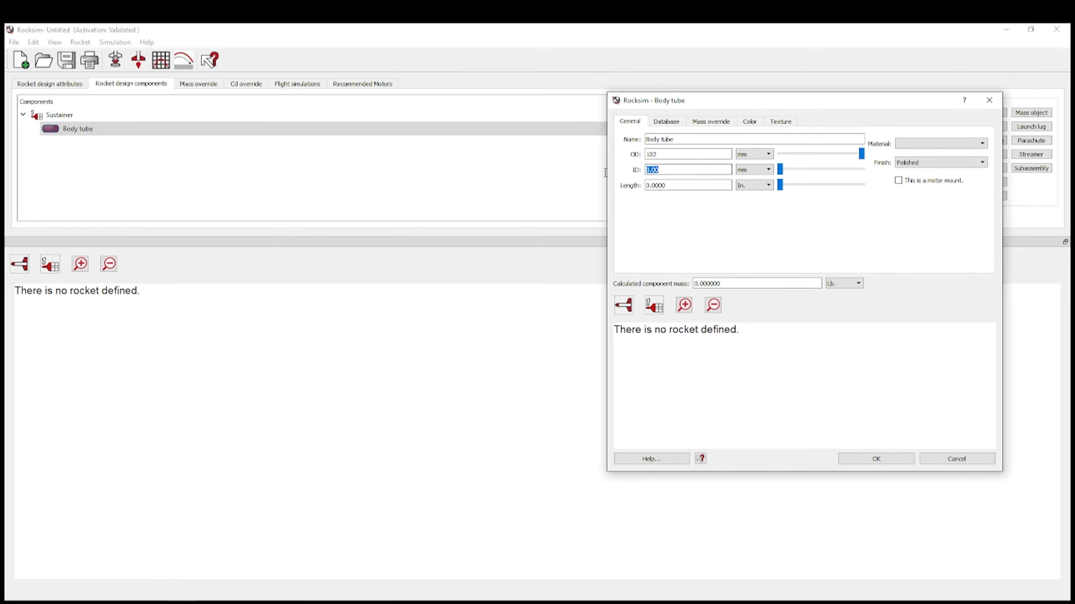
pyautogui.write('98.4')
# - Make the tube 66 in long, Carbon Fiber, Unfinished, and mark it as a motor mount
pyautogui.doubleClick(706, 187)
pyautogui.write('5')
pyautogui.click(708, 152)
pyautogui.click(941, 145)
pyautogui.scroll(-1, 934, 195)
pyautogui.click(933, 188)
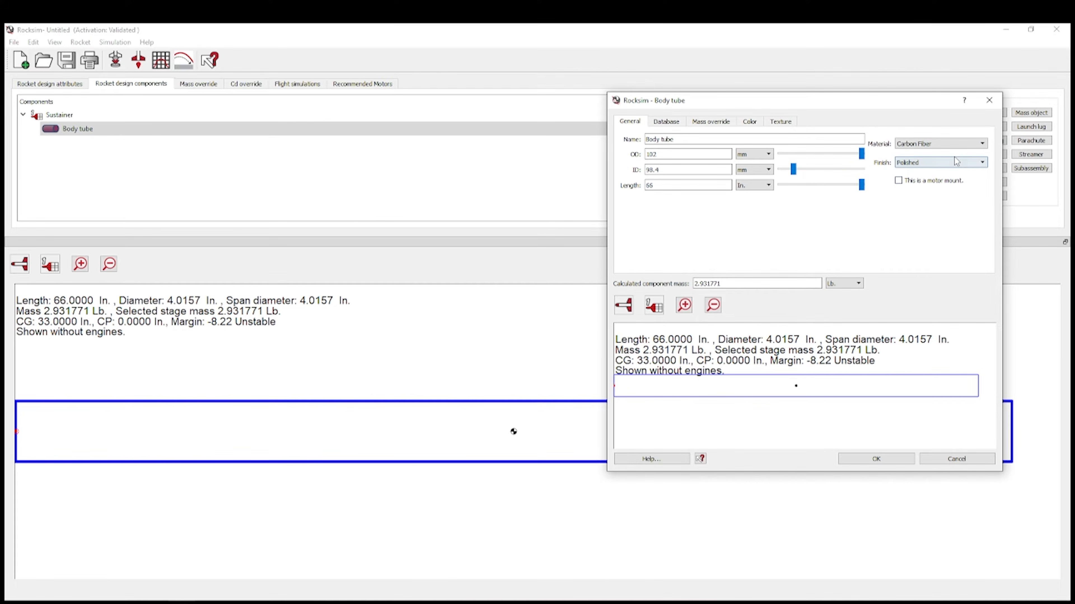
pyautogui.click(950, 166)
pyautogui.click(943, 197)
pyautogui.click(897, 181)
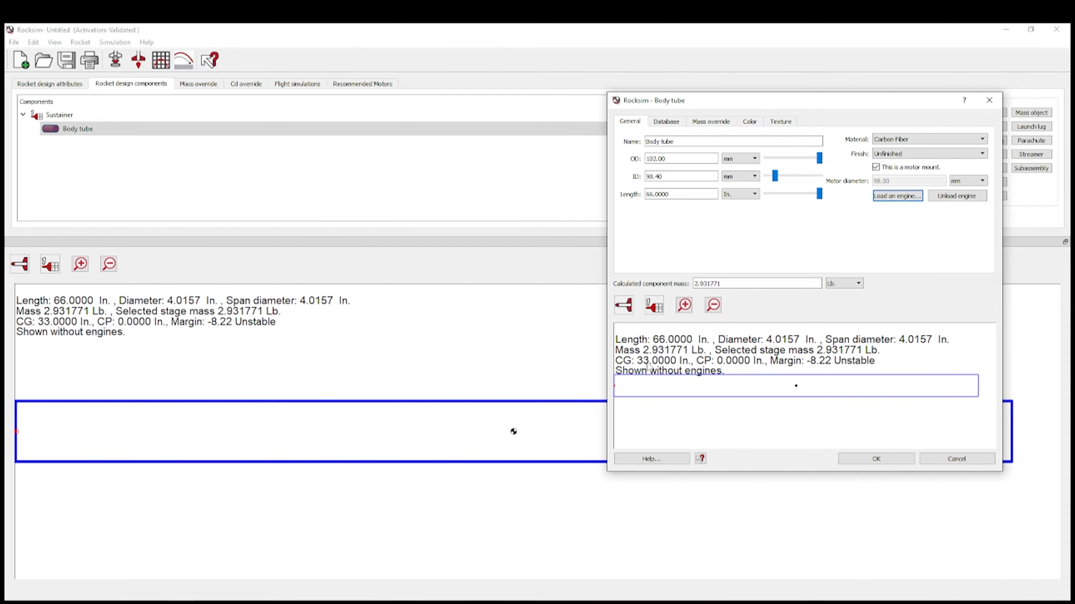
# - Override the body tube mass to 39.3 oz with CG at 33 in and confirm
pyautogui.click(707, 123)
pyautogui.click(821, 153)
pyautogui.click(814, 166)
pyautogui.moveTo(740, 153); pyautogui.dragTo(592, 152)
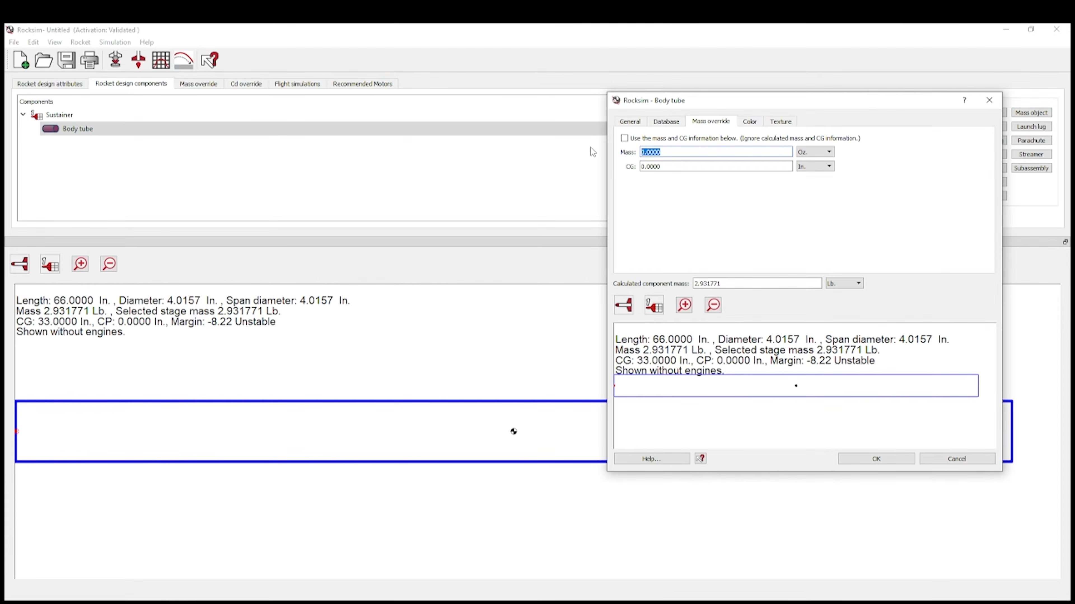
pyautogui.write('39.3')
pyautogui.moveTo(686, 166); pyautogui.dragTo(597, 166)
pyautogui.write('33')
pyautogui.click(625, 139)
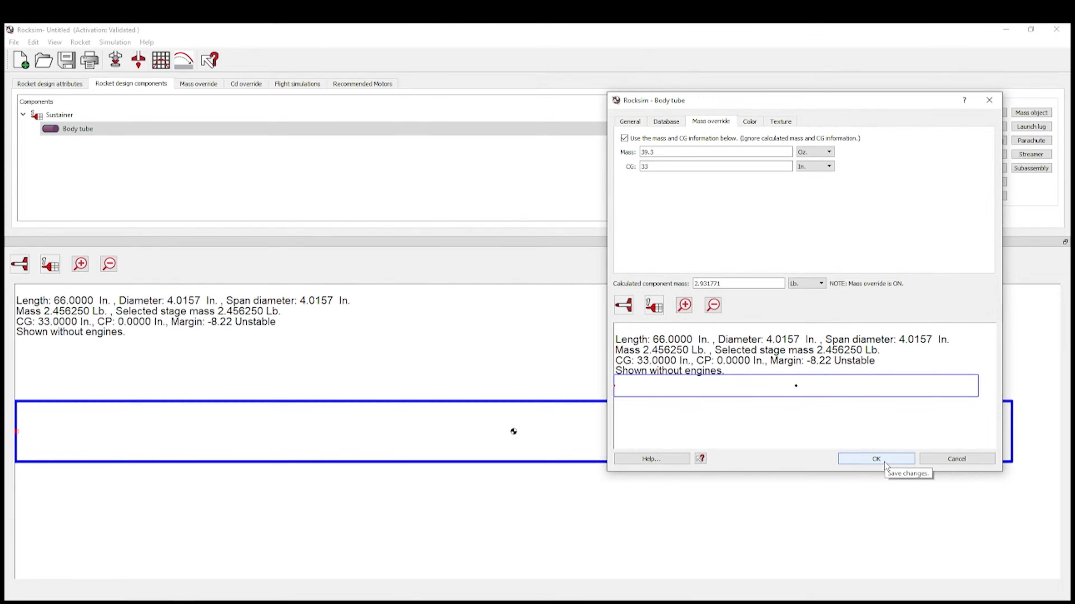
pyautogui.click(875, 461)
pyautogui.click(110, 130)
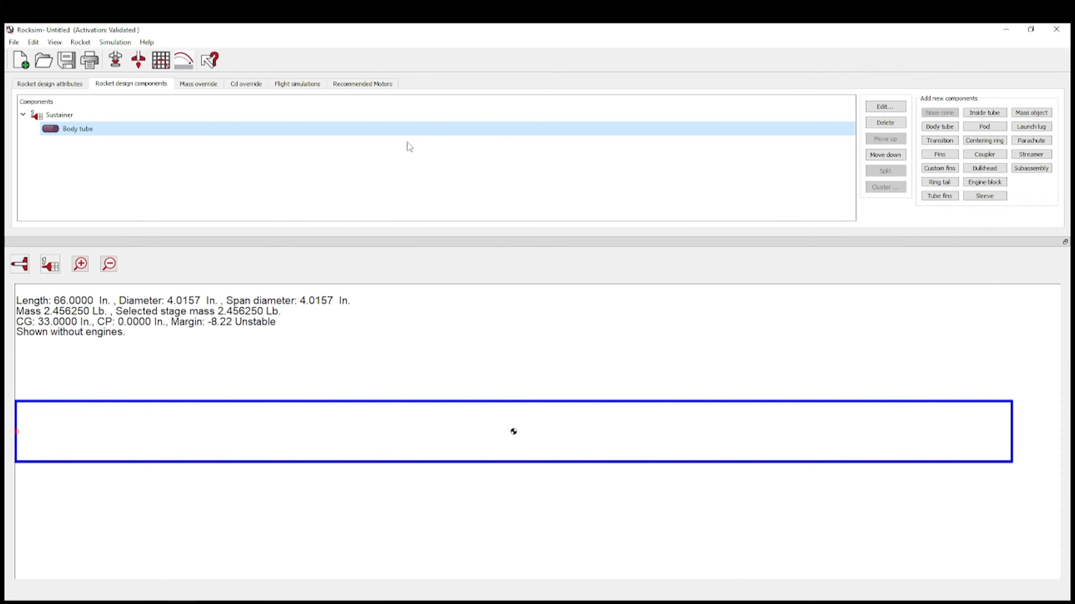
# - Copy the body tube and paste a second one into the Sustainer stage
pyautogui.rightClick(169, 130)
pyautogui.click(194, 148)
pyautogui.click(59, 115)
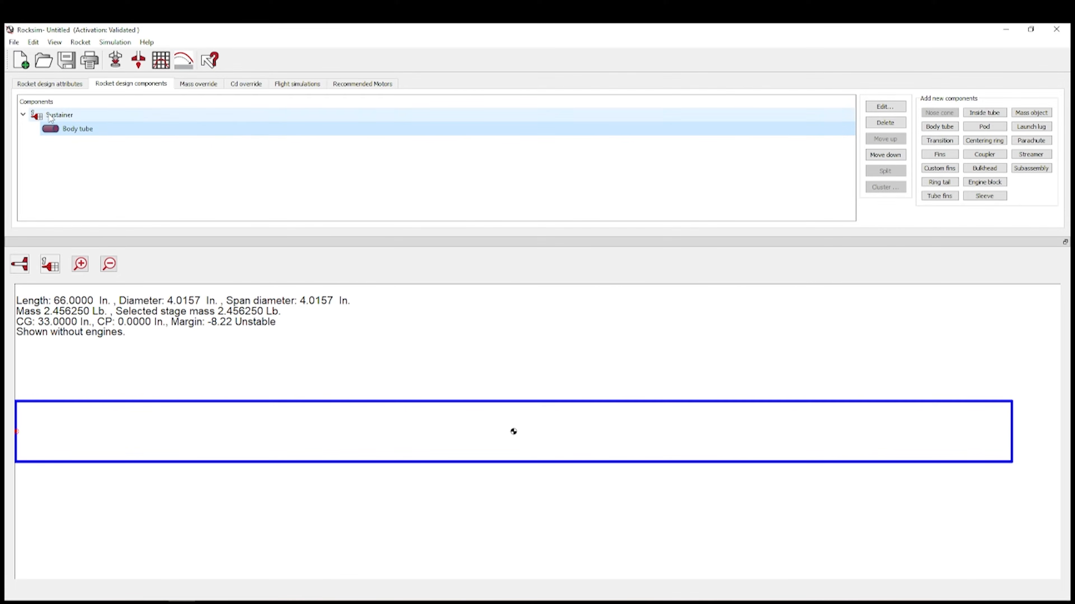
pyautogui.rightClick(87, 129)
pyautogui.click(106, 156)
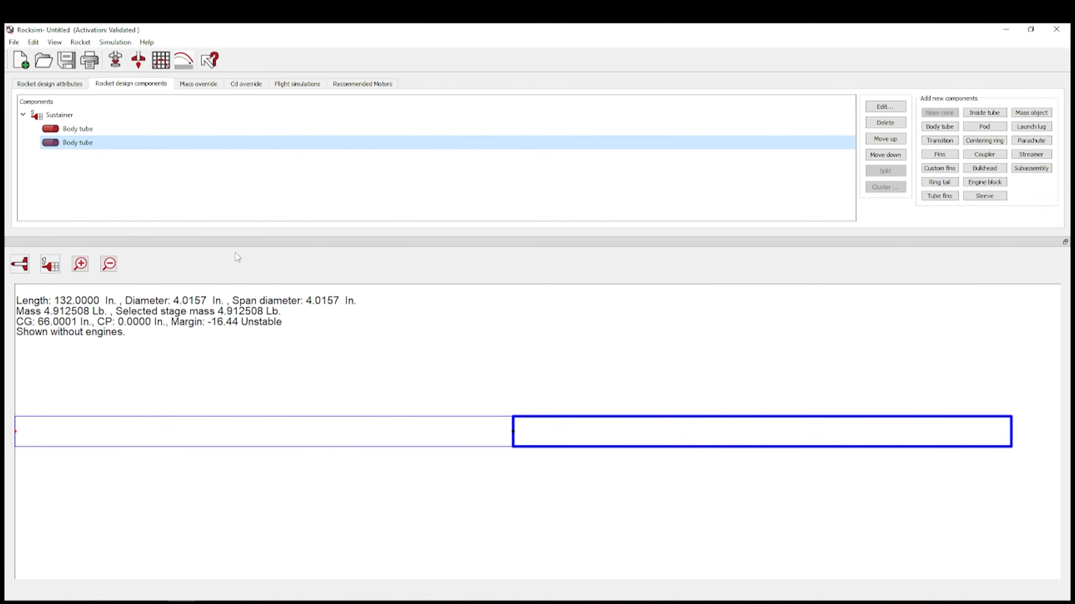
# - Give the first body tube a 0.9 oz mass override
pyautogui.click(125, 130)
pyautogui.doubleClick(114, 130)
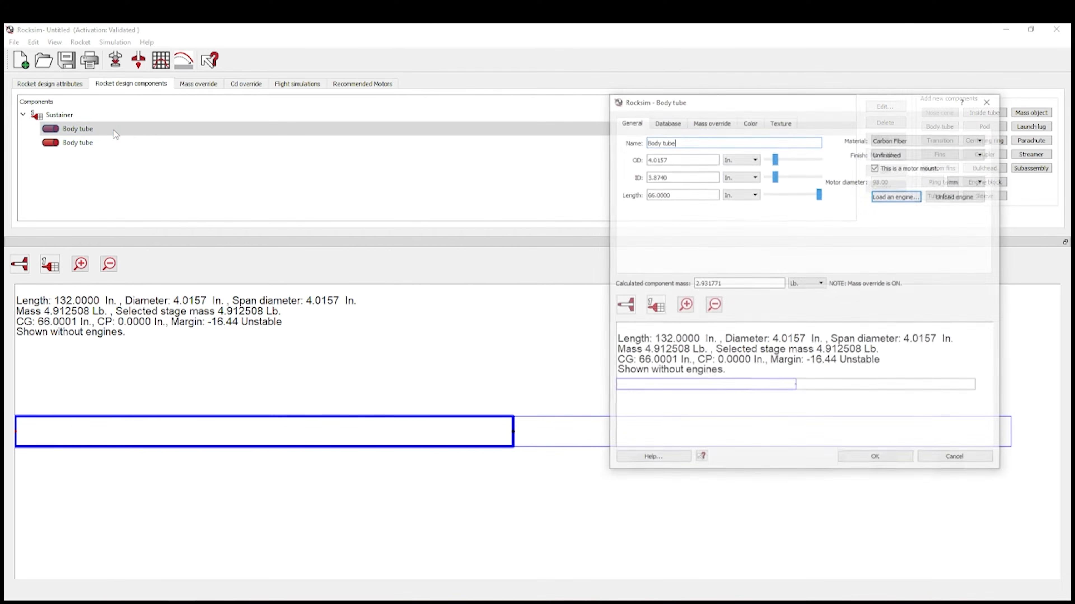
pyautogui.click(719, 123)
pyautogui.click(623, 138)
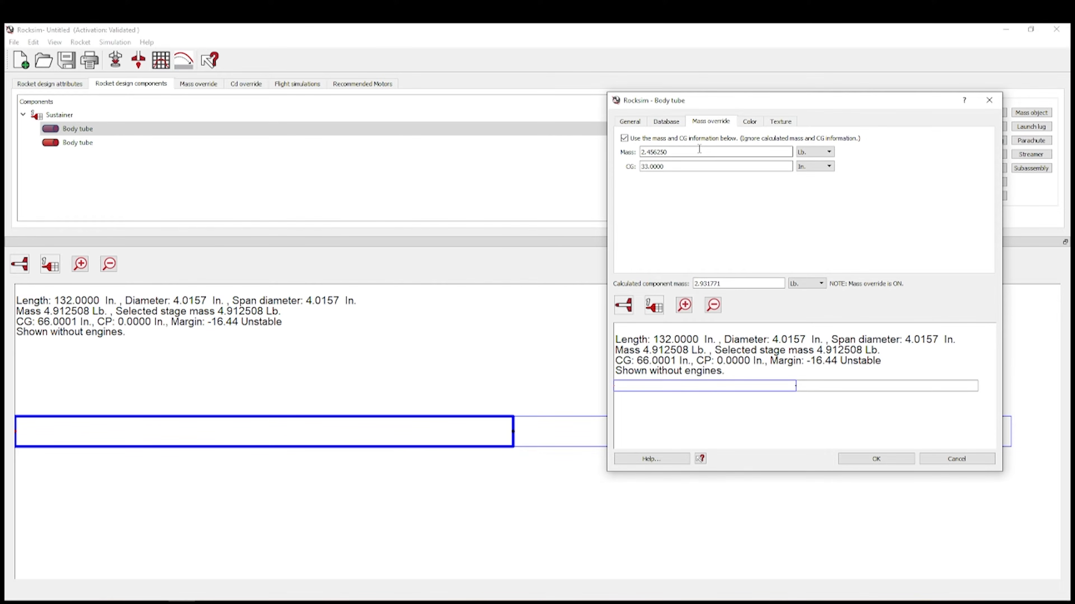
pyautogui.moveTo(665, 152); pyautogui.dragTo(630, 151)
pyautogui.click(823, 153)
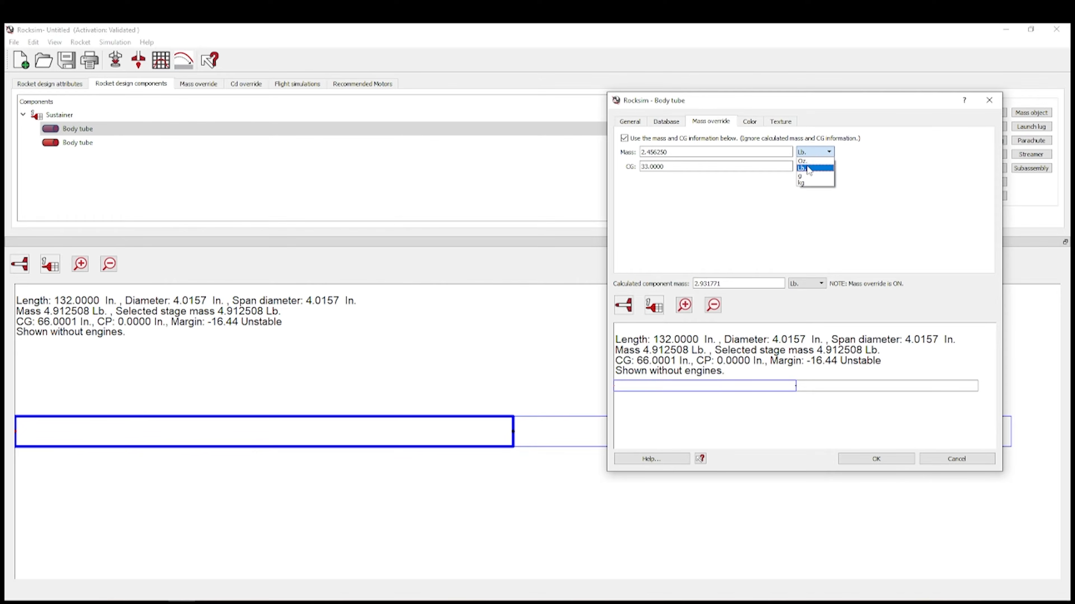
pyautogui.click(810, 165)
pyautogui.write('0')
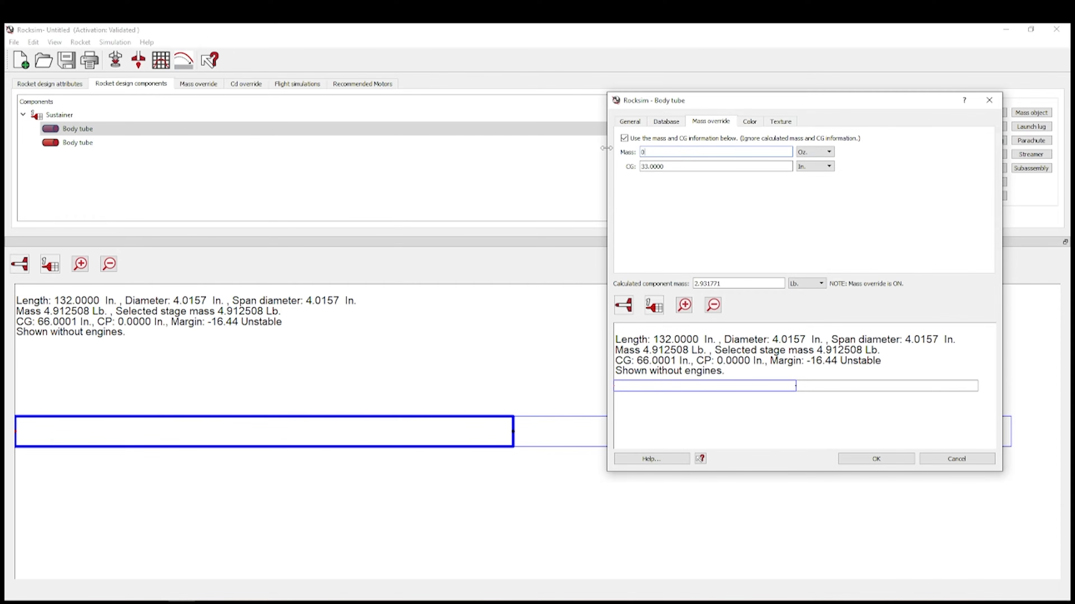
pyautogui.write('.9')
pyautogui.press('Return')
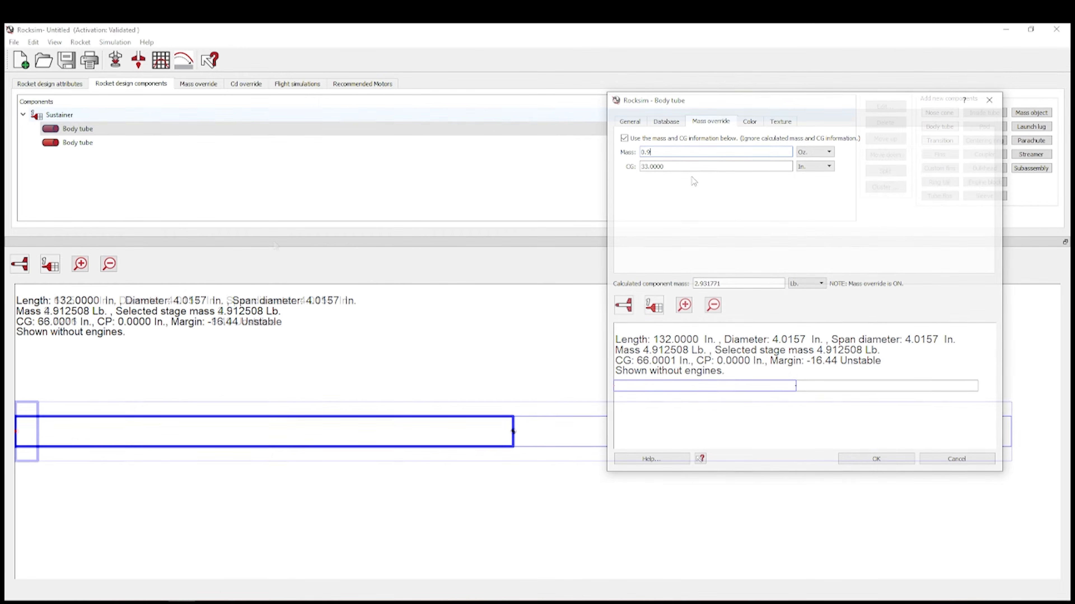
# - Add a hollow fiberglass nose cone with its wall thickness set in millimetres
pyautogui.click(950, 118)
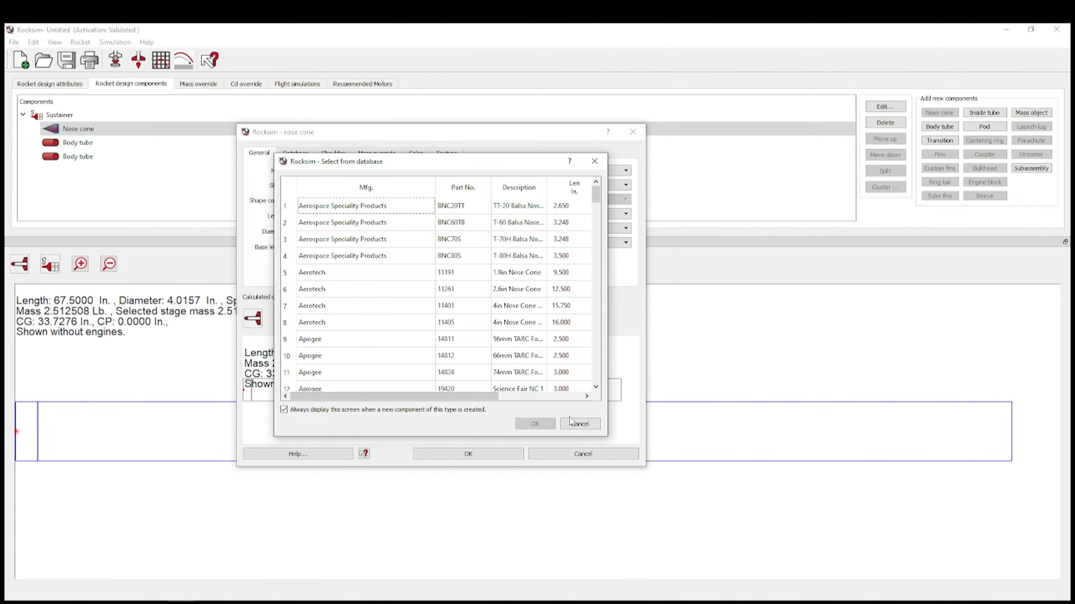
pyautogui.click(578, 424)
pyautogui.click(563, 171)
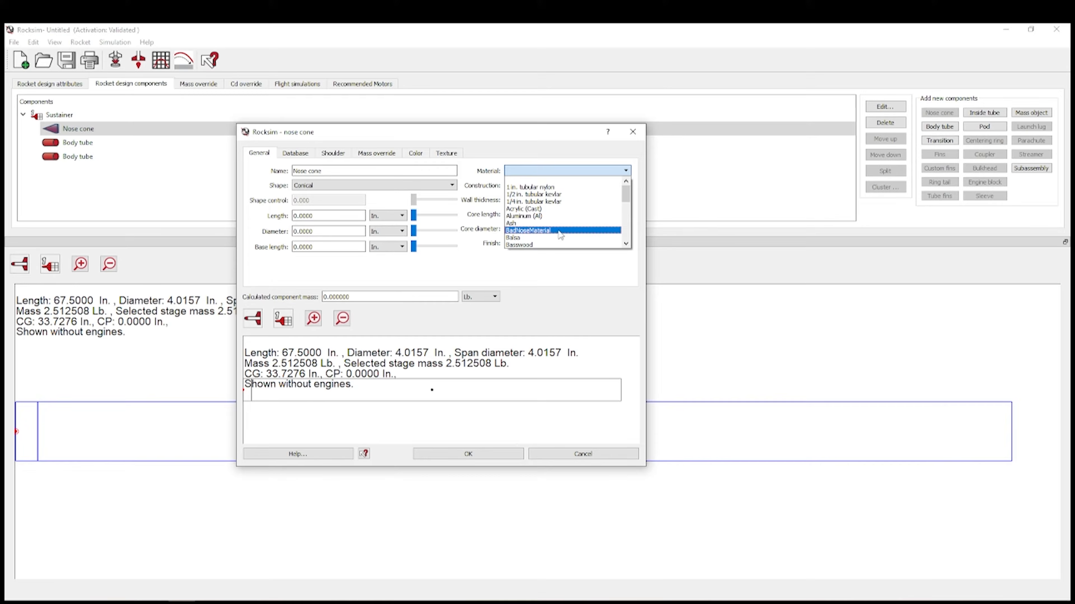
pyautogui.scroll(-2, 554, 230)
pyautogui.click(550, 230)
pyautogui.click(546, 185)
pyautogui.click(544, 202)
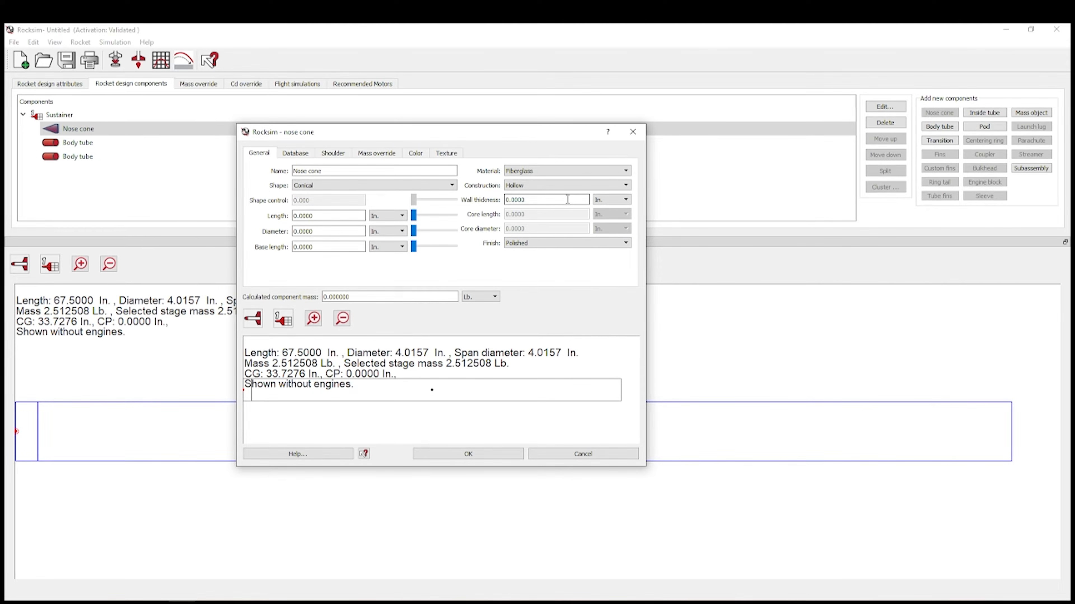
pyautogui.doubleClick(565, 203)
pyautogui.click(622, 199)
pyautogui.click(609, 214)
pyautogui.write('1.8')
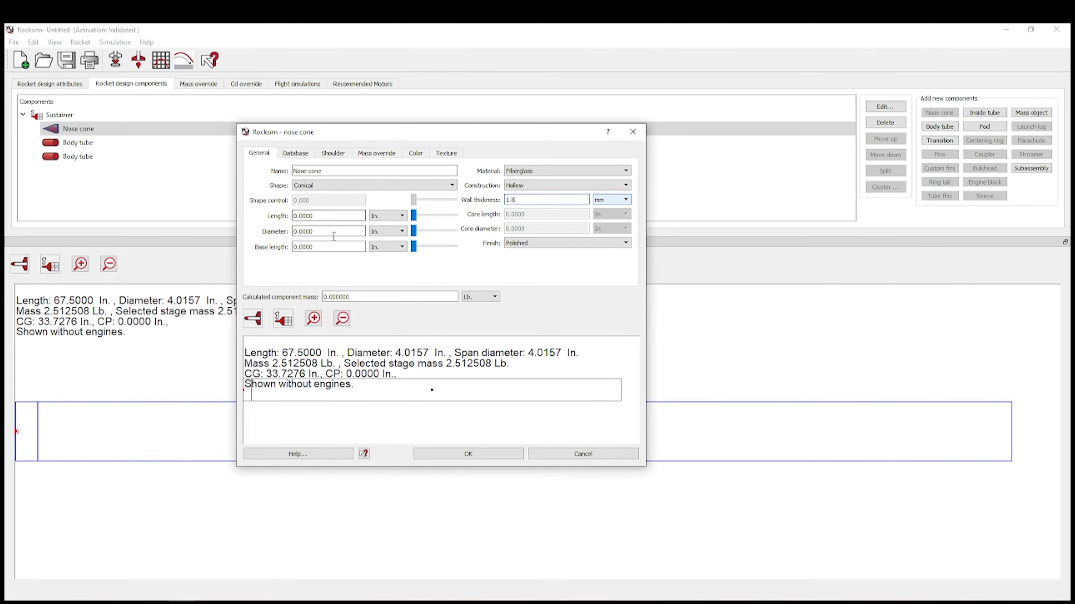
# - Set the nose cone diameter to 102 mm and its shape to Sears-Haack (Von Karman)
pyautogui.doubleClick(310, 229)
pyautogui.click(383, 233)
pyautogui.click(384, 248)
pyautogui.moveTo(305, 231); pyautogui.dragTo(276, 226)
pyautogui.write('102')
pyautogui.click(340, 216)
pyautogui.doubleClick(347, 215)
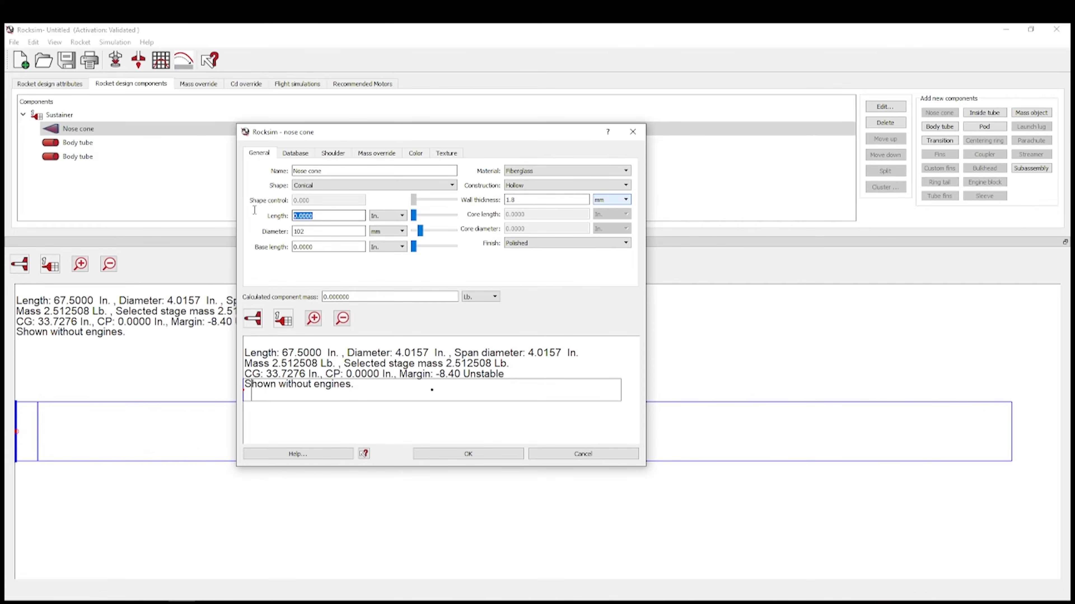
pyautogui.click(376, 186)
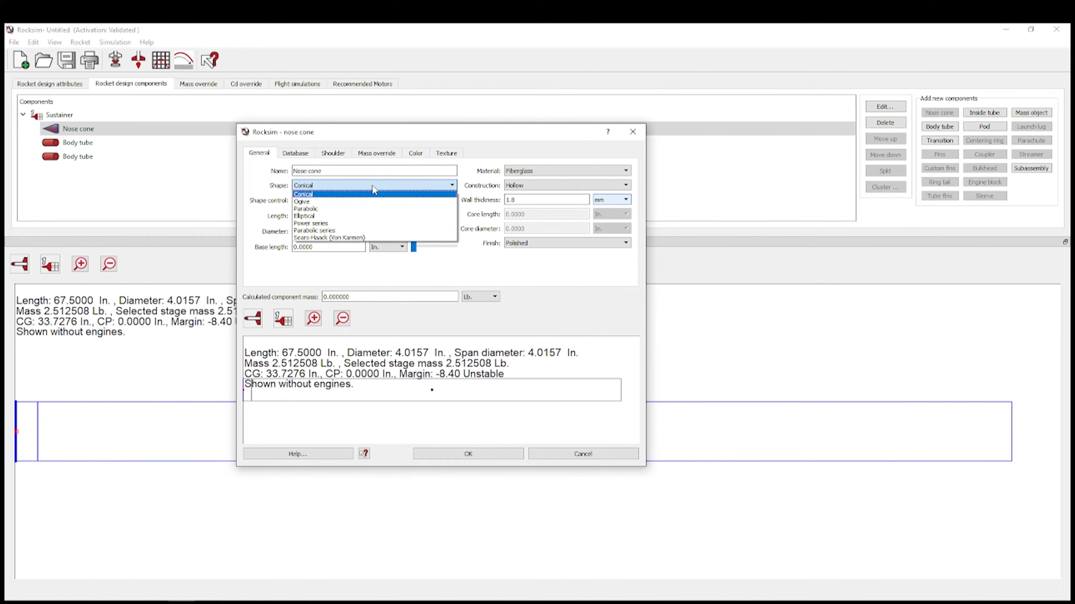
pyautogui.click(351, 242)
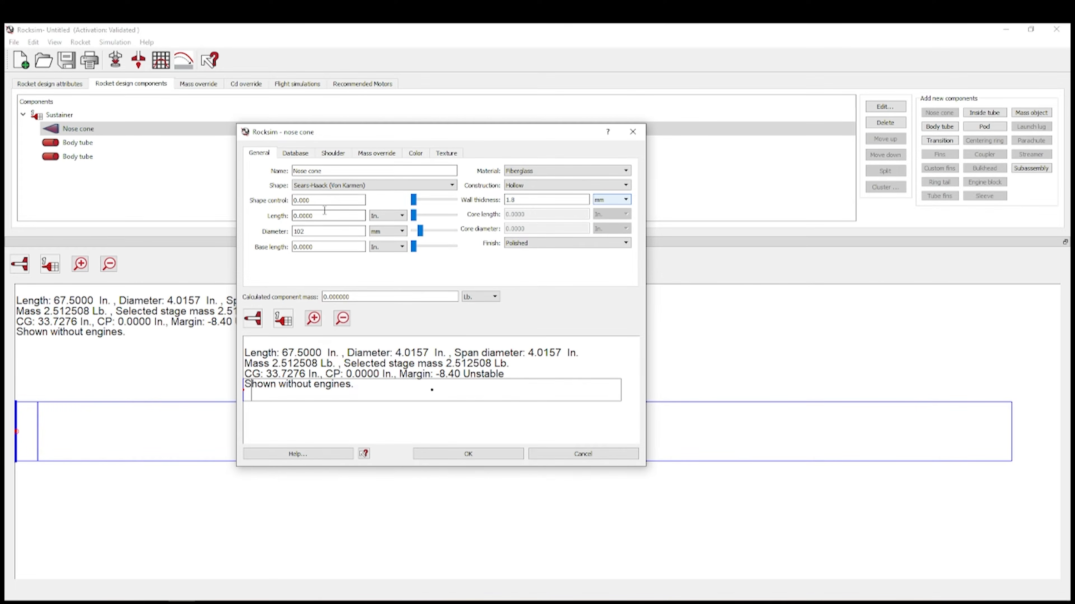
# - Make the nose cone 22 in long with a 2 in base length and apply
pyautogui.doubleClick(333, 216)
pyautogui.write('22')
pyautogui.press('Tab')
pyautogui.doubleClick(340, 248)
pyautogui.write('2')
pyautogui.click(325, 232)
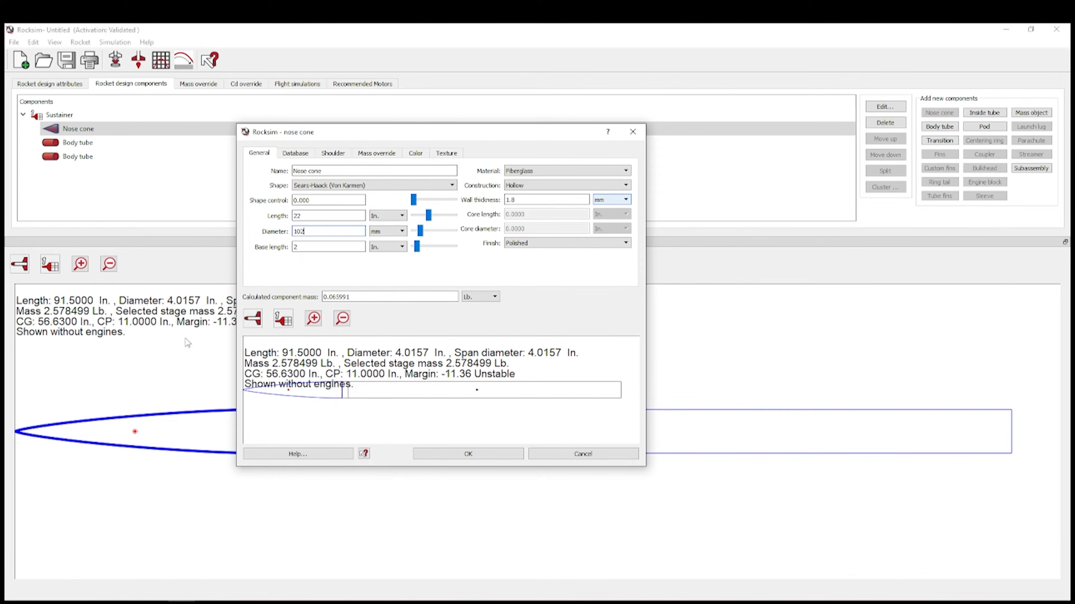
pyautogui.click(467, 454)
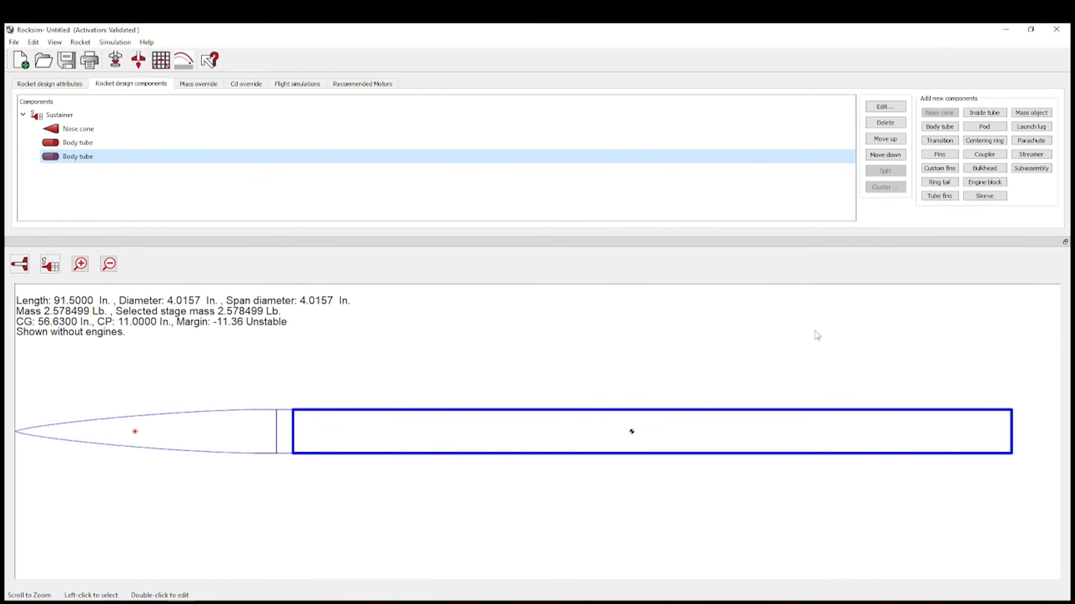
# - Add a fin set of 4 Carbon Fiber fins, 5 mm thick
pyautogui.click(940, 156)
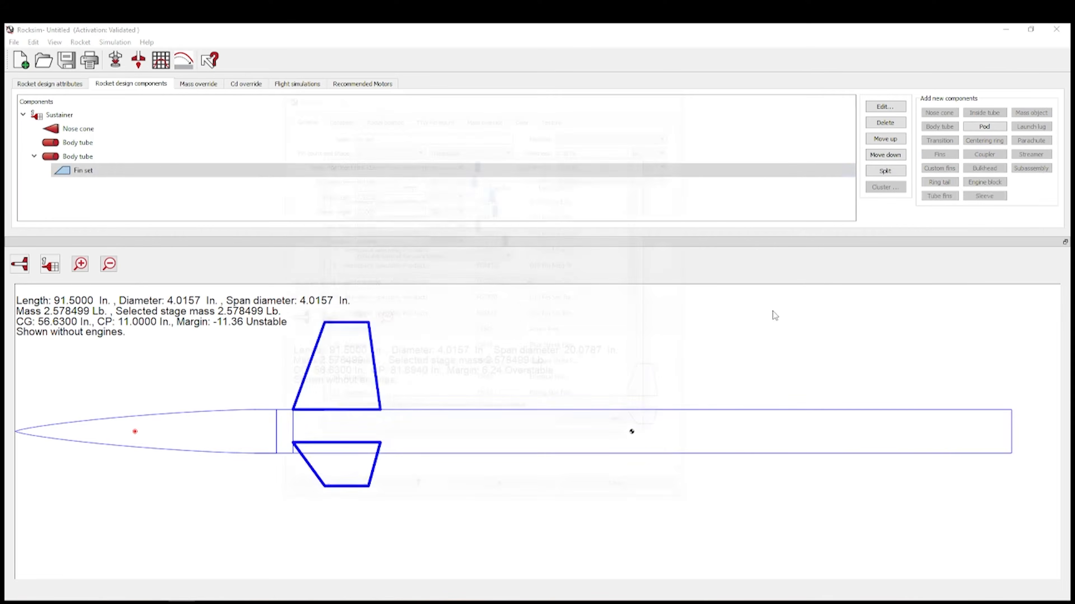
pyautogui.click(623, 425)
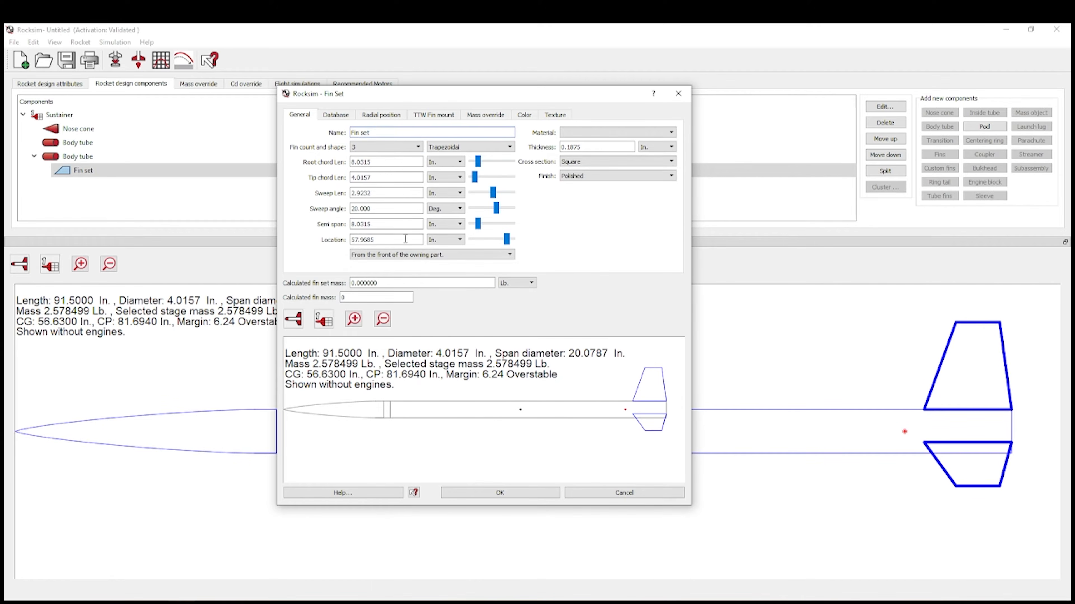
pyautogui.click(418, 148)
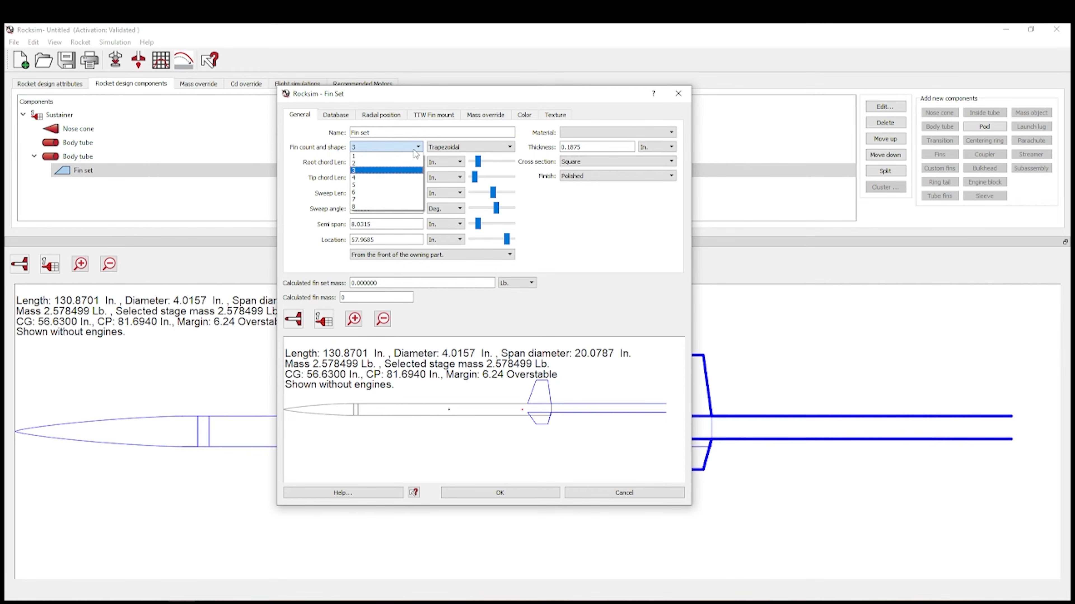
pyautogui.click(399, 177)
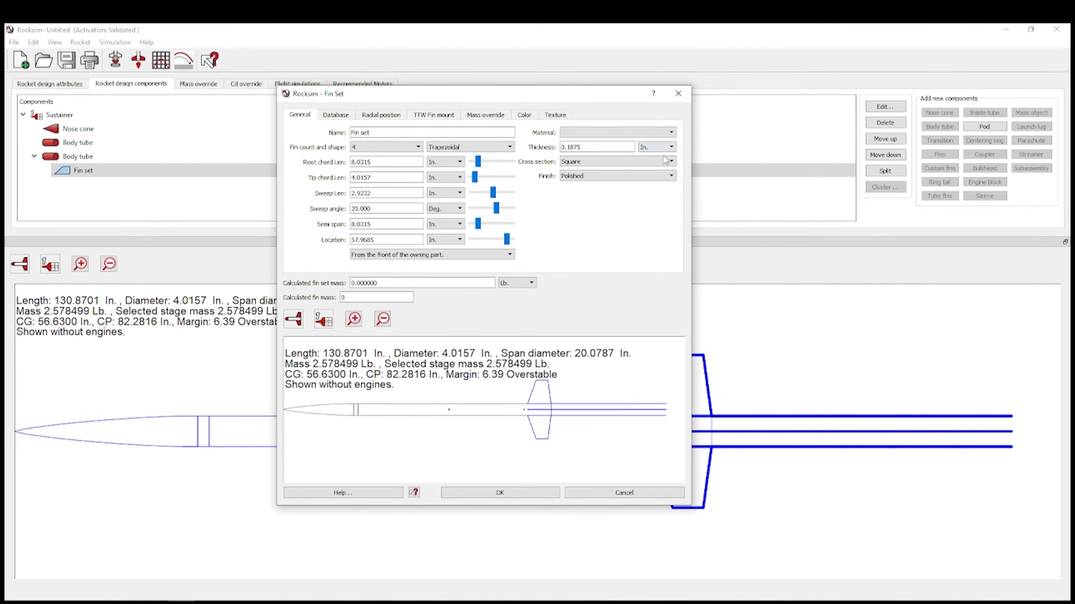
pyautogui.click(668, 148)
pyautogui.click(657, 172)
pyautogui.moveTo(604, 148); pyautogui.dragTo(515, 148)
pyautogui.write('5')
pyautogui.click(657, 135)
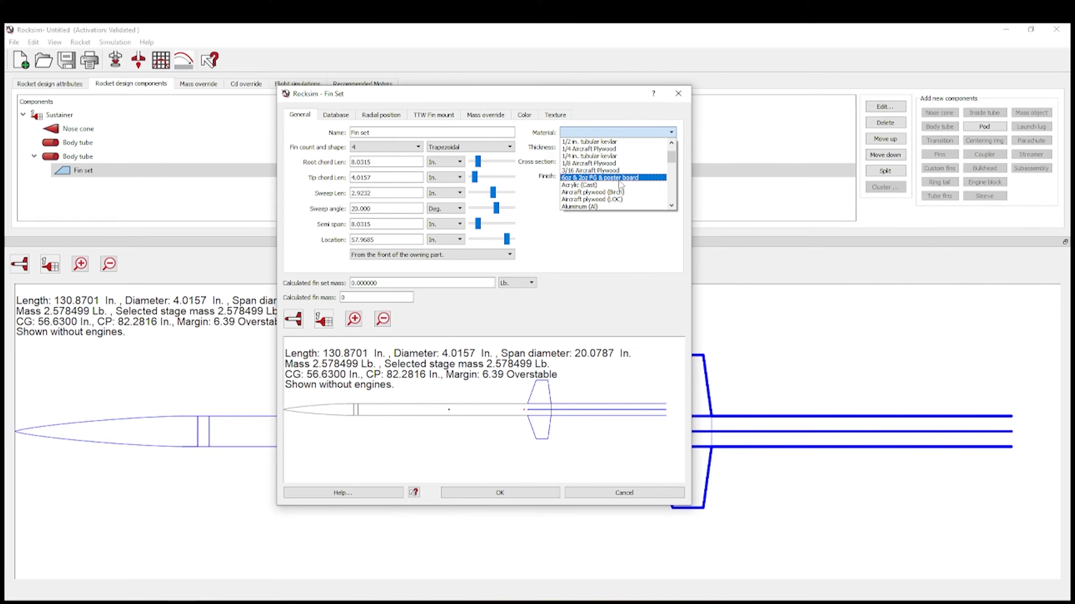
pyautogui.scroll(-2, 620, 186)
pyautogui.click(619, 203)
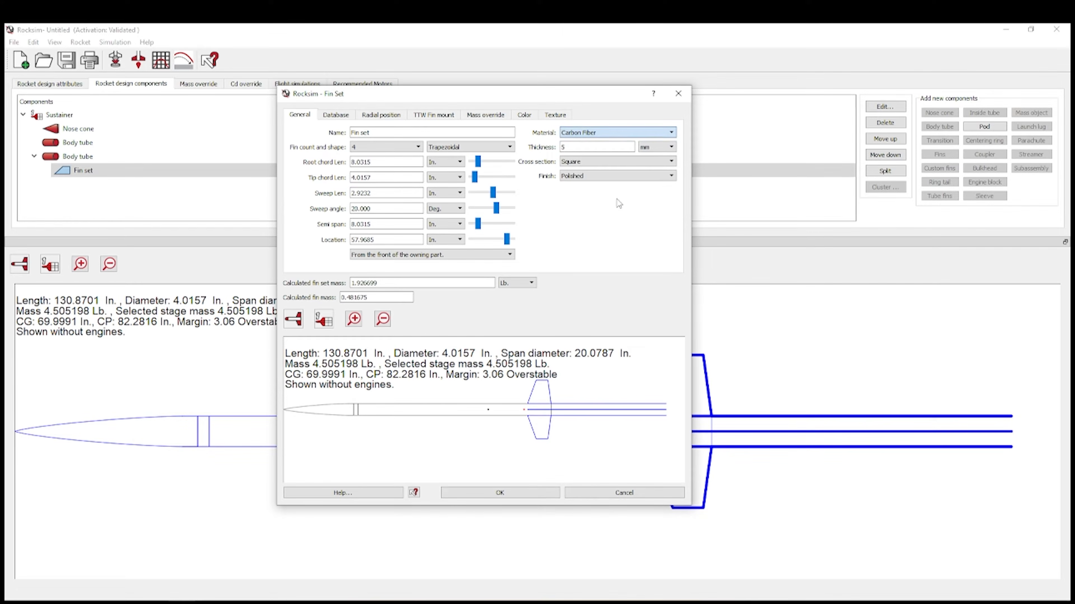
# - Set fin root chord 11 in, tip chord 2.25 in, semi span 4.25 in, sweep 10.5 in
pyautogui.doubleClick(401, 162)
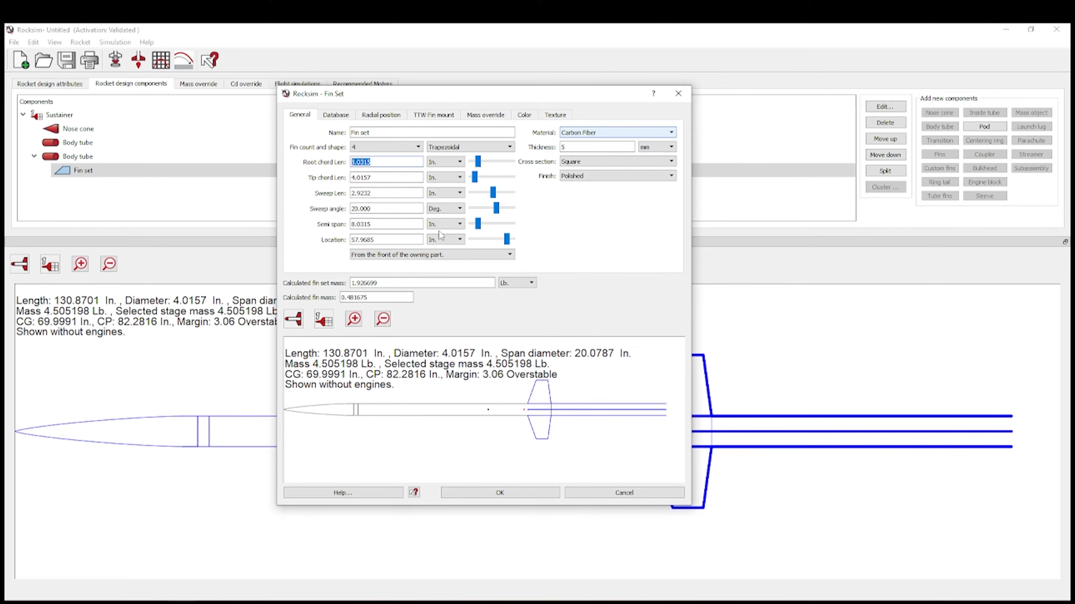
pyautogui.write('11')
pyautogui.doubleClick(387, 180)
pyautogui.write('2.25')
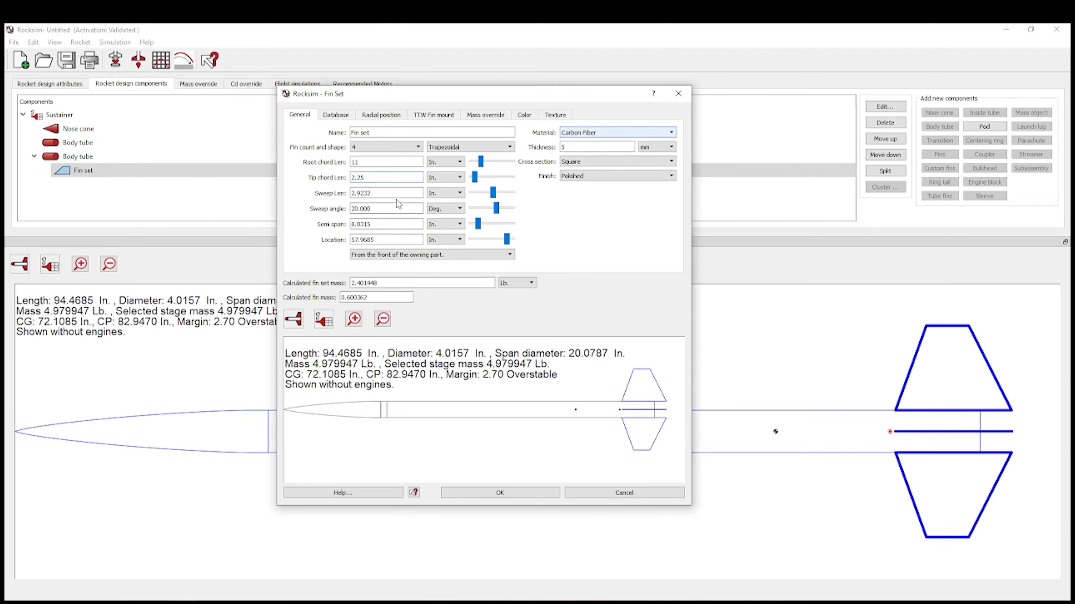
pyautogui.doubleClick(399, 223)
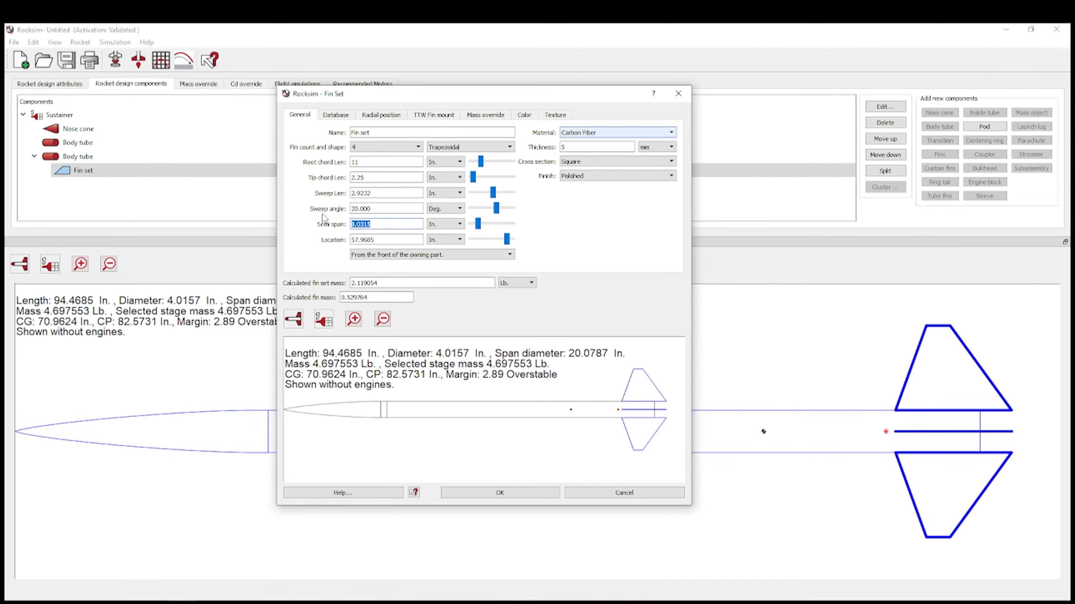
pyautogui.write('4.25')
pyautogui.doubleClick(398, 192)
pyautogui.write('10.5')
pyautogui.click(386, 208)
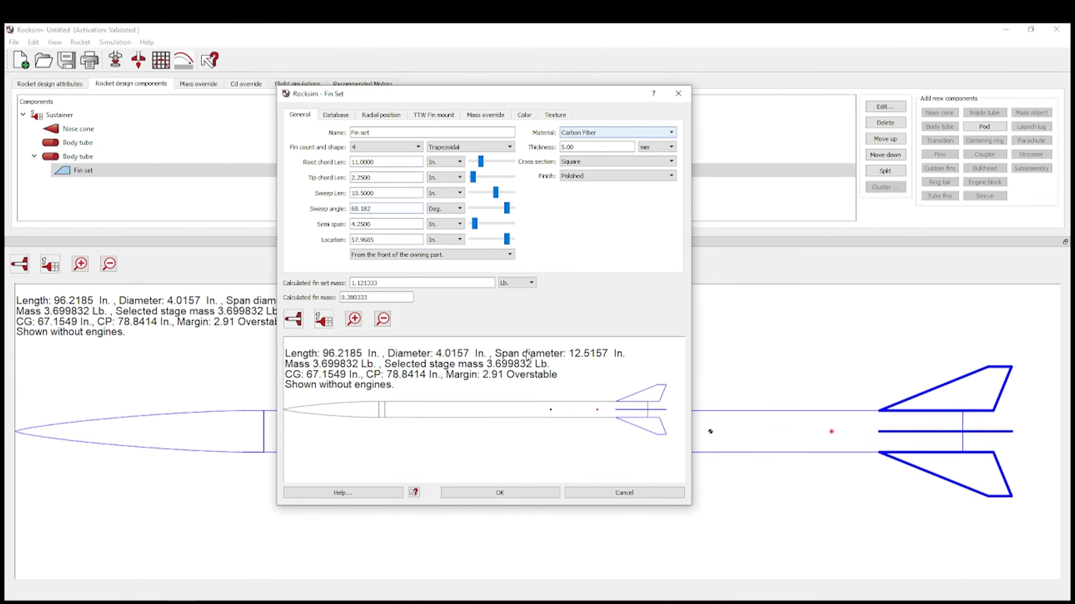
pyautogui.click(507, 210)
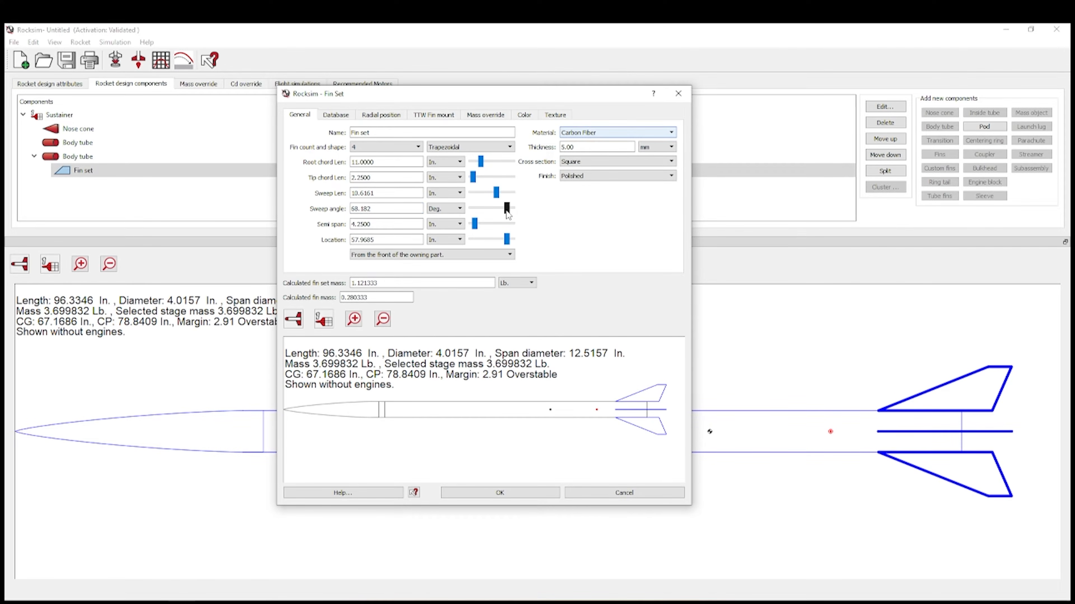
pyautogui.press('Left')
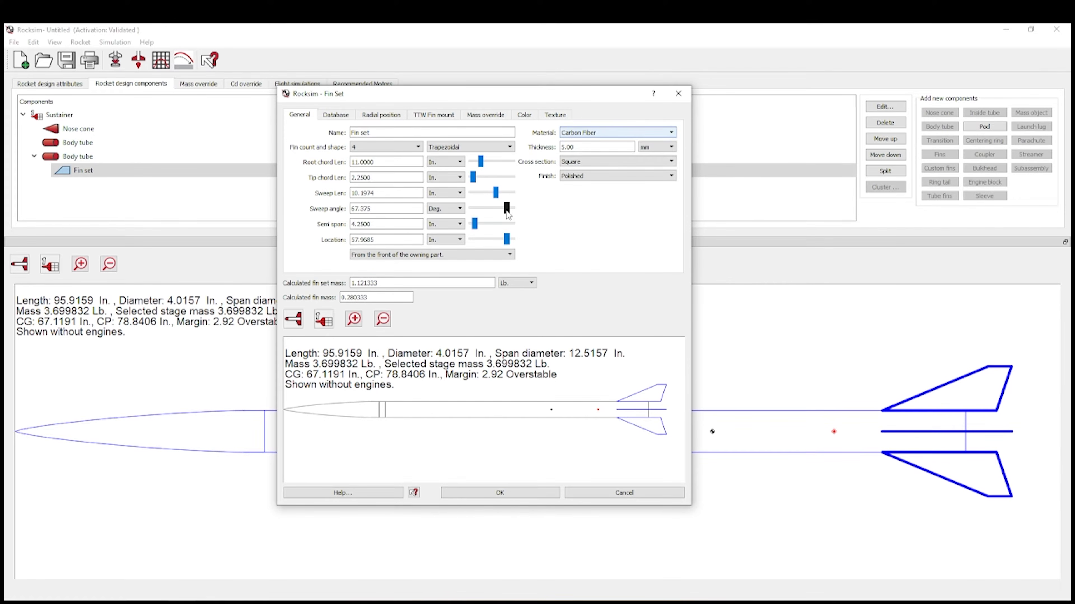
pyautogui.scroll(-2, 506, 210)
pyautogui.scroll(2, 505, 211)
# - Place the fins 1.5 in from the tube's base and apply the fin settings
pyautogui.click(441, 254)
pyautogui.click(434, 272)
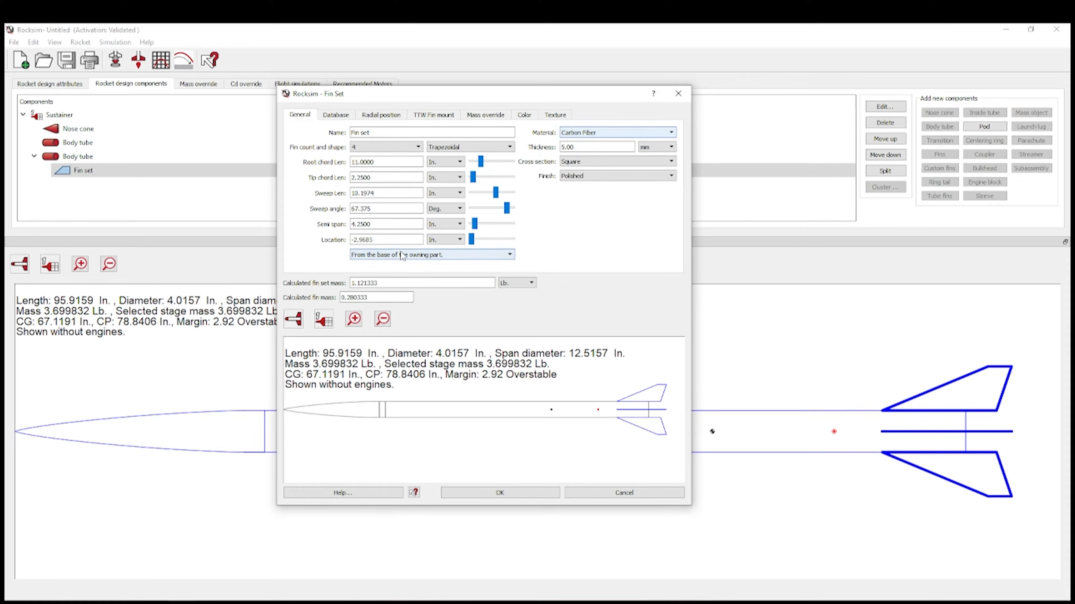
pyautogui.moveTo(407, 242); pyautogui.dragTo(335, 238)
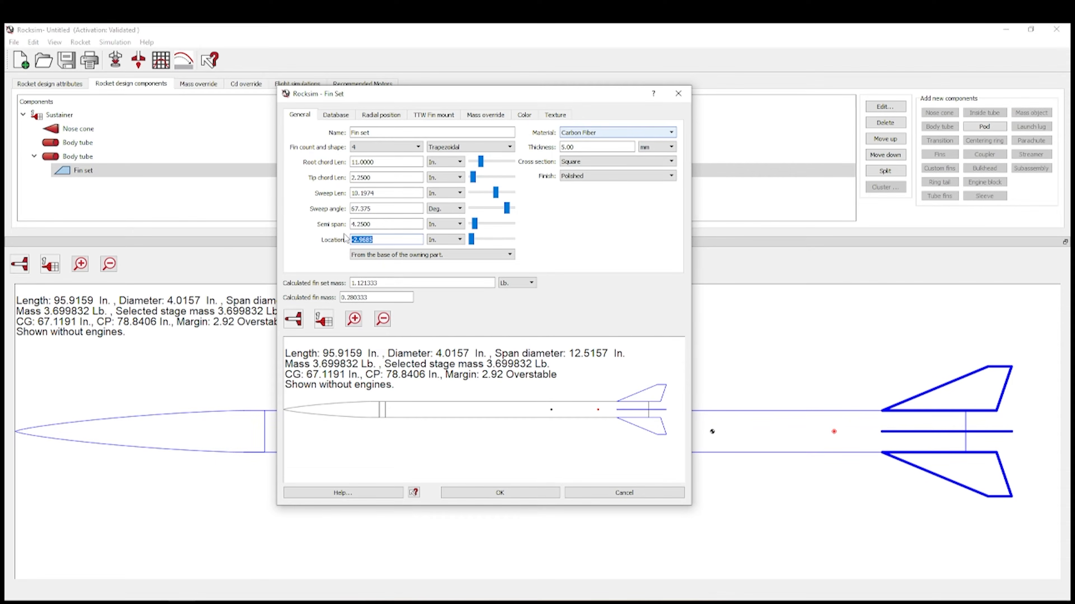
pyautogui.write('1.')
pyautogui.click(386, 226)
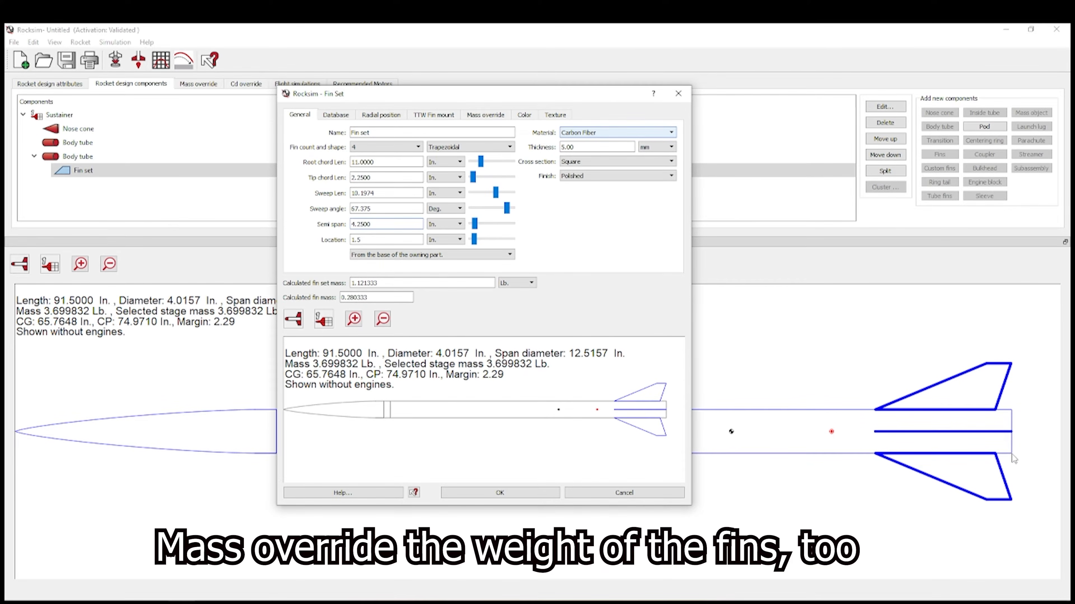
pyautogui.click(523, 494)
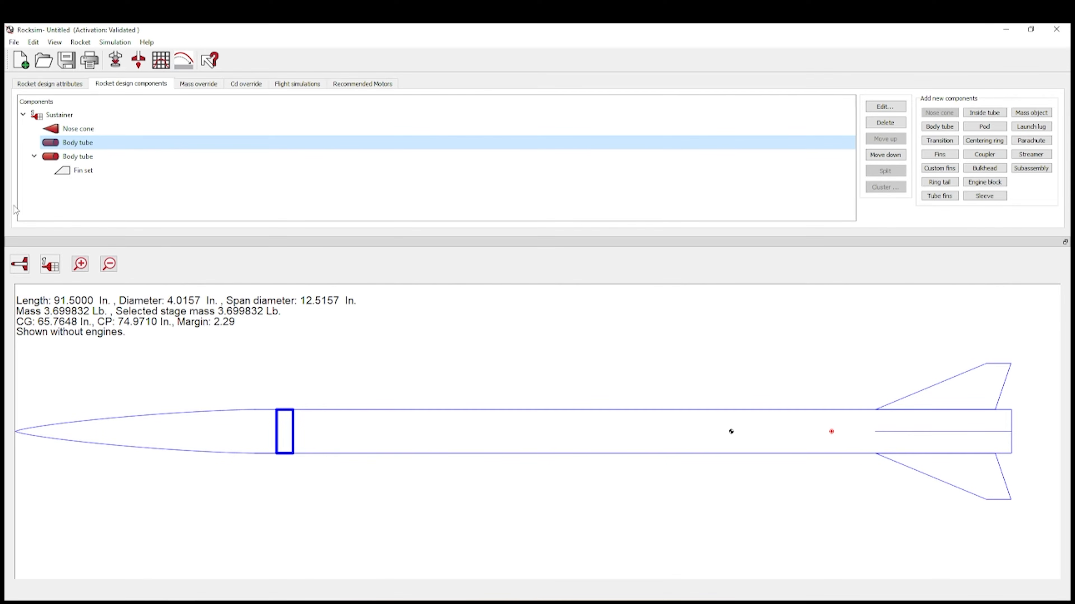
# - Set the nose cone shoulder length to 6 in
pyautogui.click(79, 134)
pyautogui.doubleClick(79, 132)
pyautogui.click(333, 153)
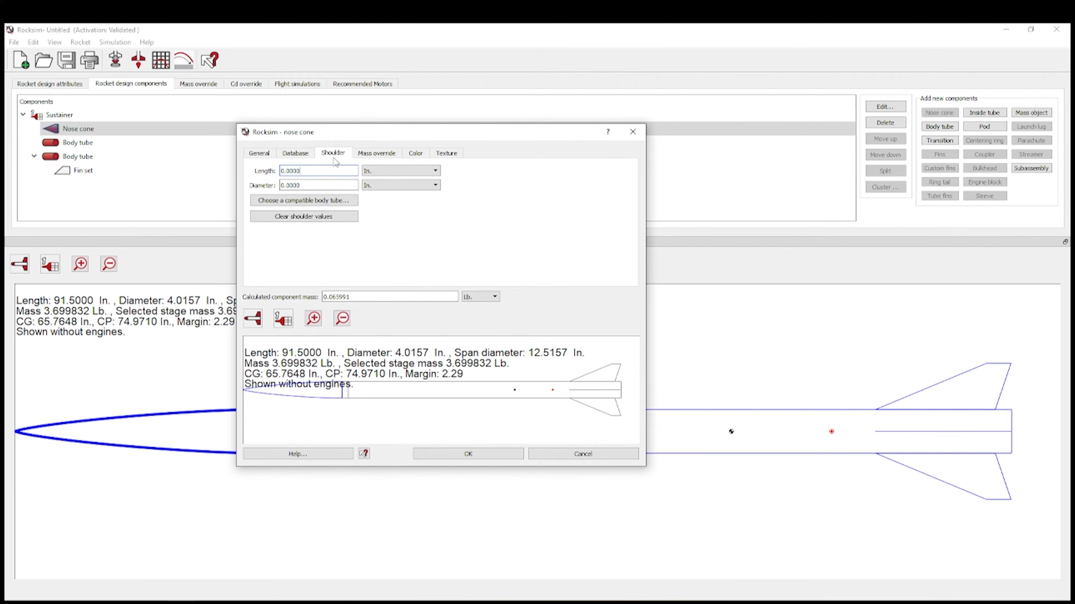
pyautogui.moveTo(341, 171); pyautogui.dragTo(225, 169)
pyautogui.write('6')
pyautogui.click(325, 185)
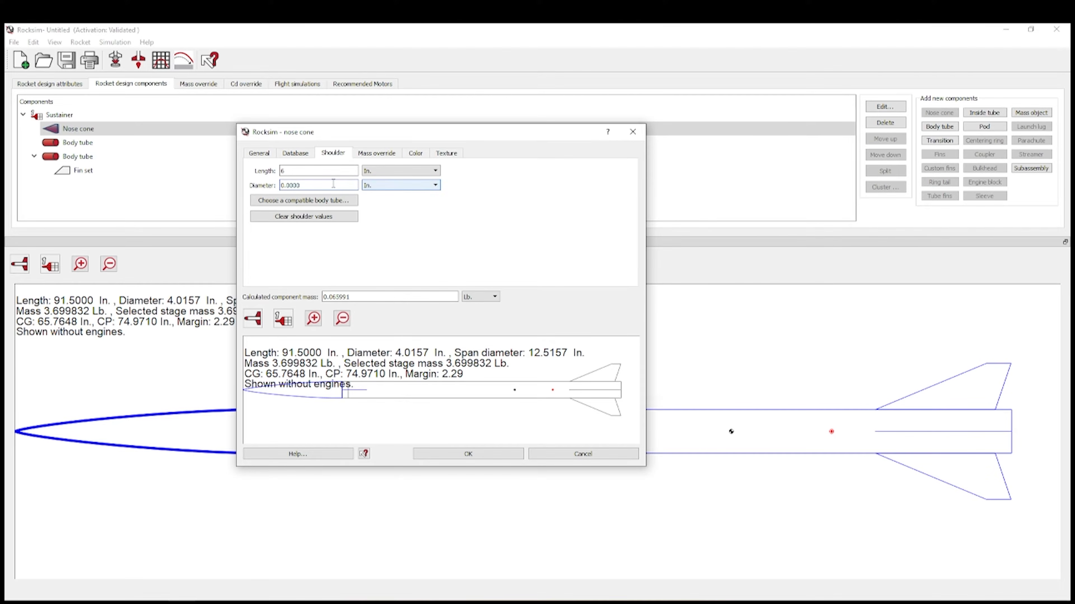
# - Set the shoulder diameter to 98.4 mm and apply the nose cone changes
pyautogui.moveTo(339, 188); pyautogui.dragTo(229, 176)
pyautogui.write('98')
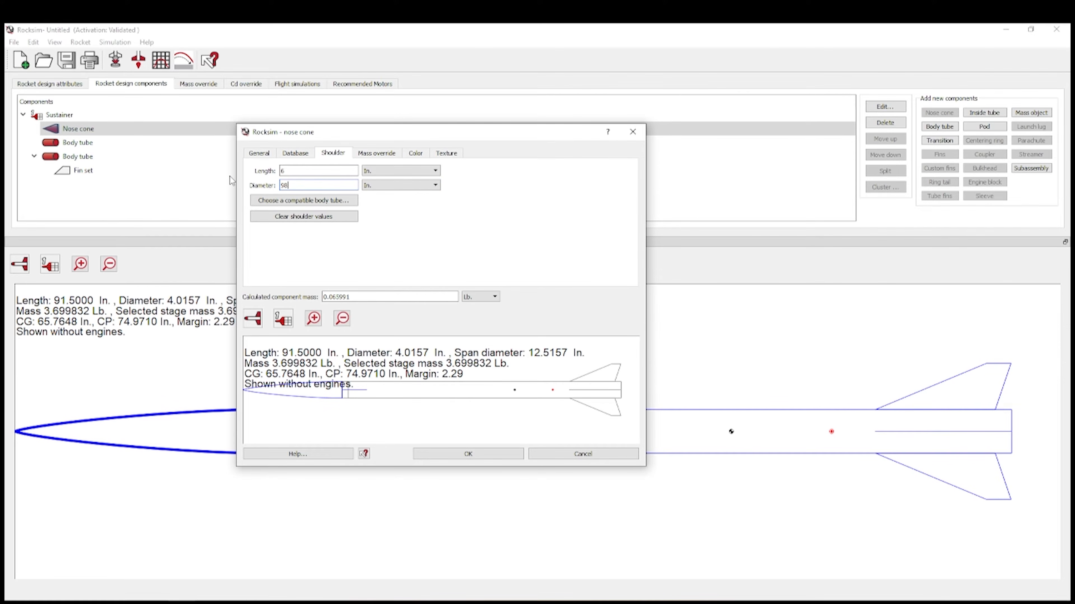
pyautogui.write('.4')
pyautogui.click(398, 185)
pyautogui.click(397, 203)
pyautogui.moveTo(313, 186); pyautogui.dragTo(228, 176)
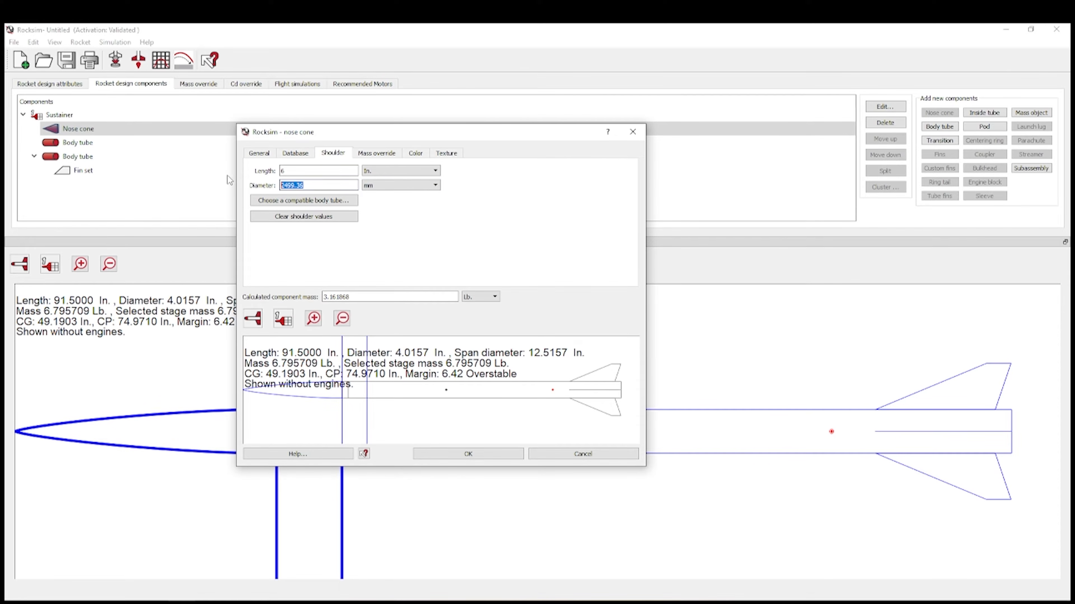
pyautogui.write('98.4')
pyautogui.click(313, 171)
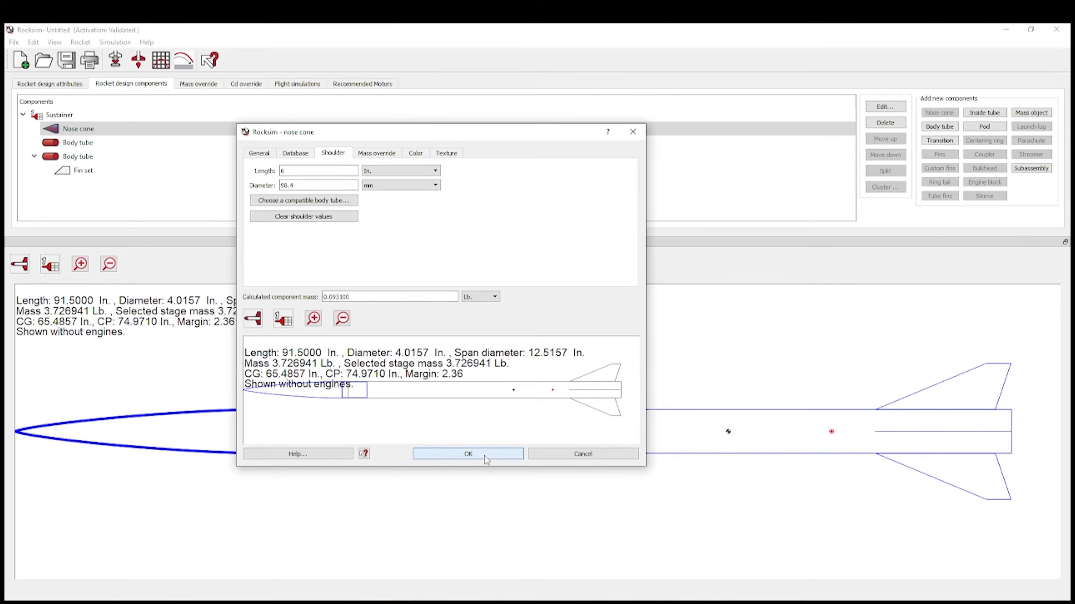
pyautogui.click(484, 457)
pyautogui.click(88, 142)
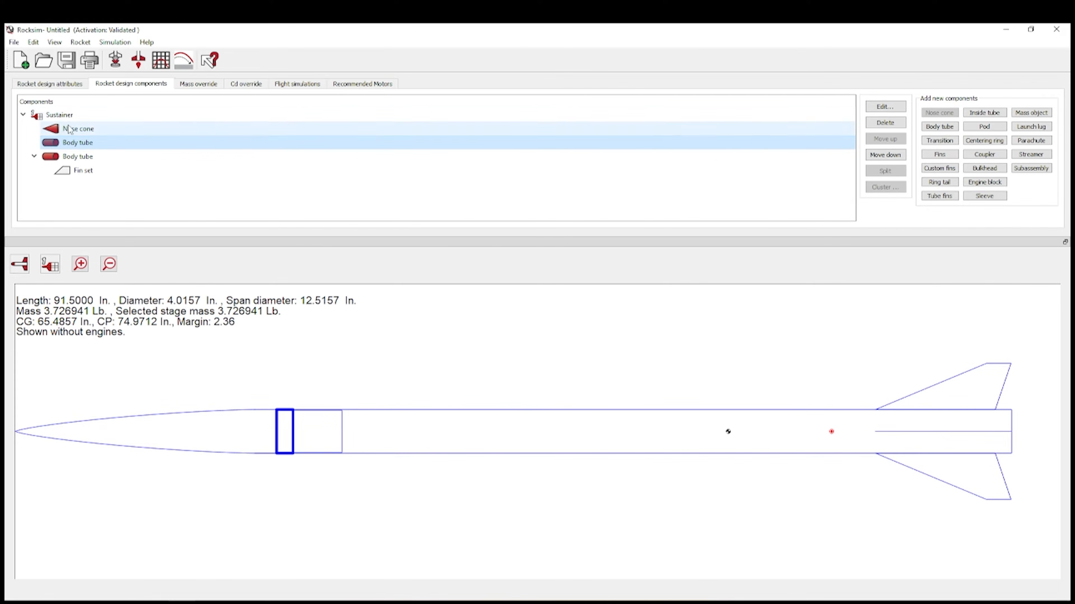
# - Add the LOC Precision LP-86 parachute from the parts database to the forward body tube
pyautogui.click(1032, 141)
pyautogui.scroll(-5, 465, 312)
pyautogui.scroll(-8, 464, 313)
pyautogui.click(515, 379)
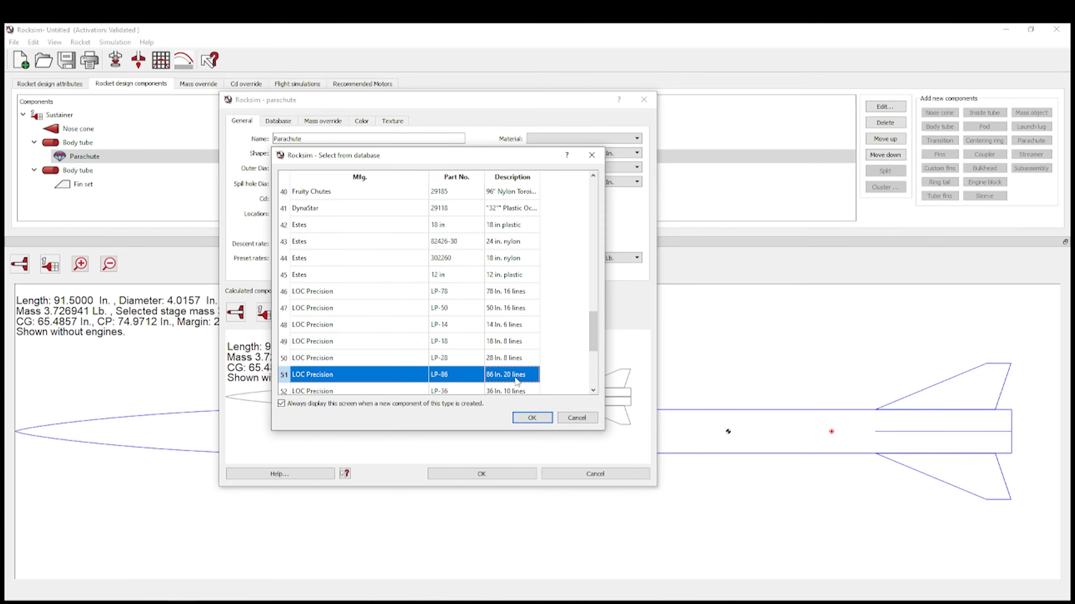
pyautogui.doubleClick(515, 375)
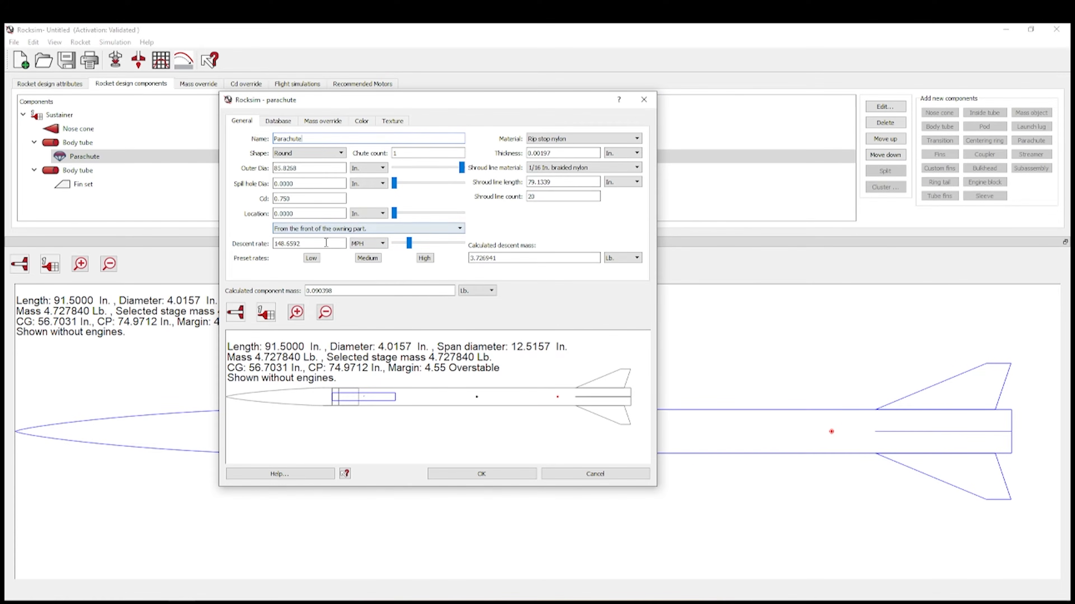
# - Locate the parachute at -15 in. measured from the front of its body tube
pyautogui.click(449, 229)
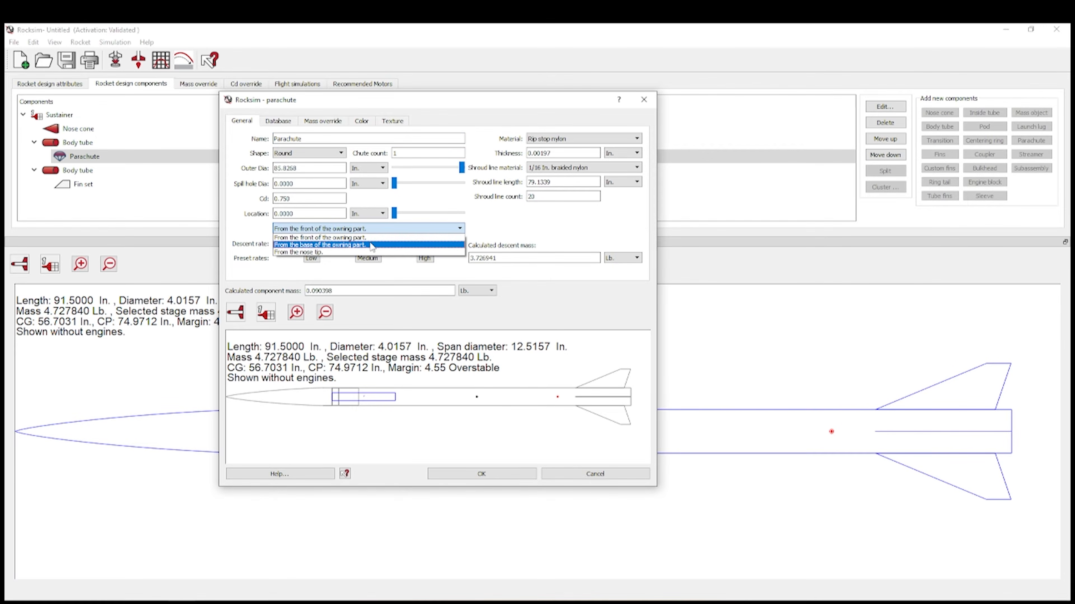
pyautogui.click(371, 245)
pyautogui.moveTo(332, 214); pyautogui.dragTo(226, 208)
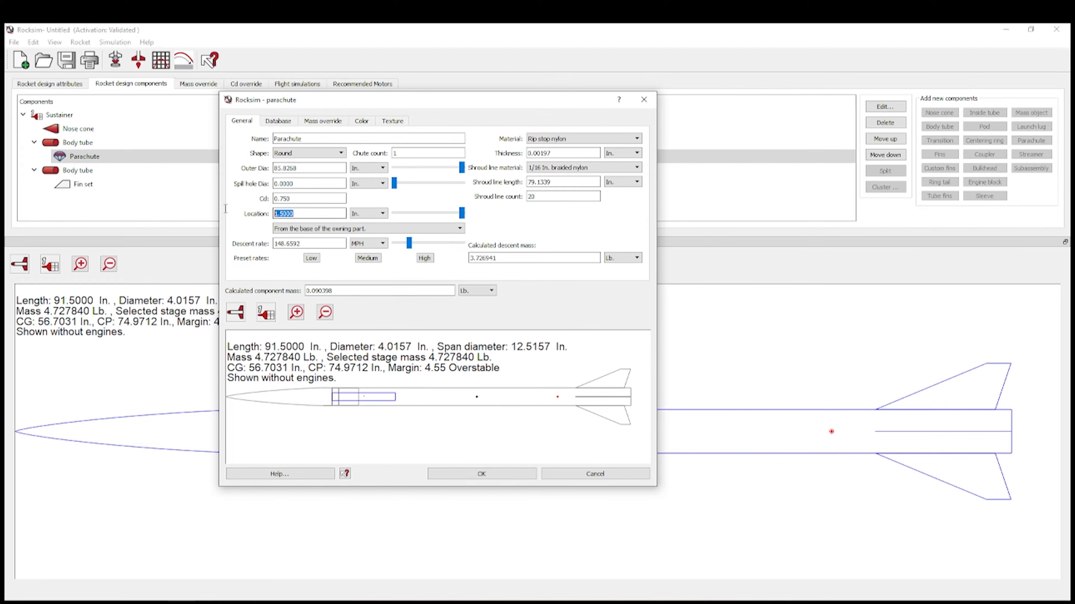
pyautogui.write('-')
pyautogui.click(330, 200)
pyautogui.moveTo(314, 211); pyautogui.dragTo(228, 207)
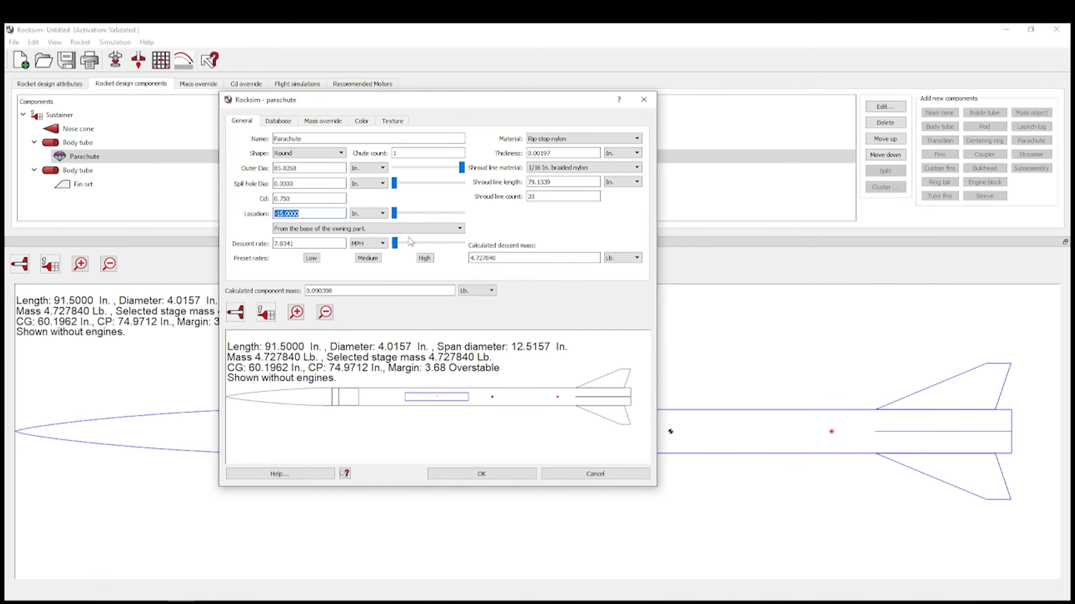
pyautogui.click(418, 231)
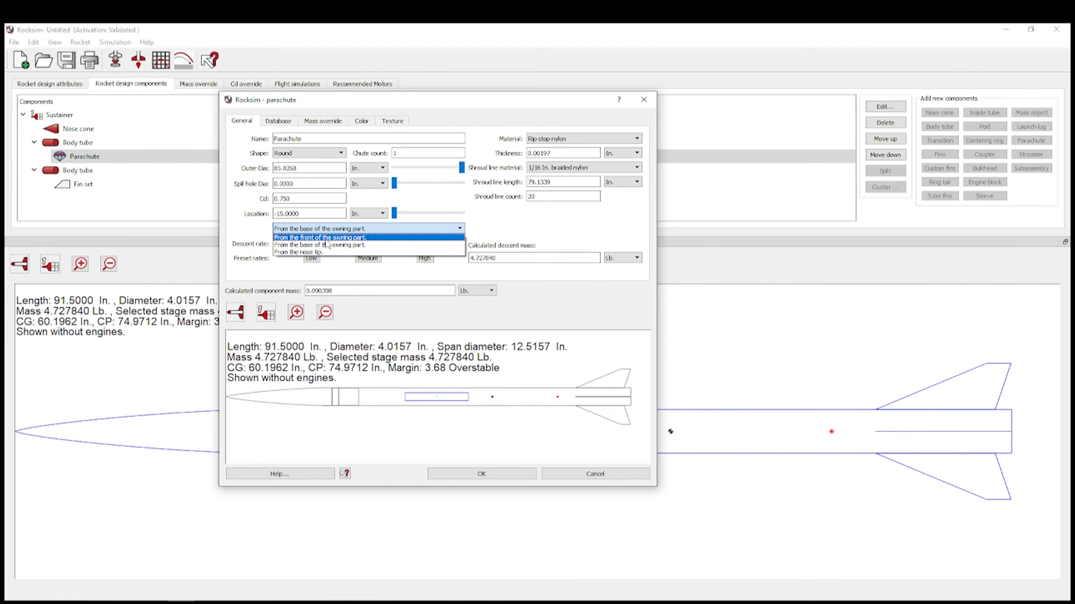
pyautogui.click(335, 237)
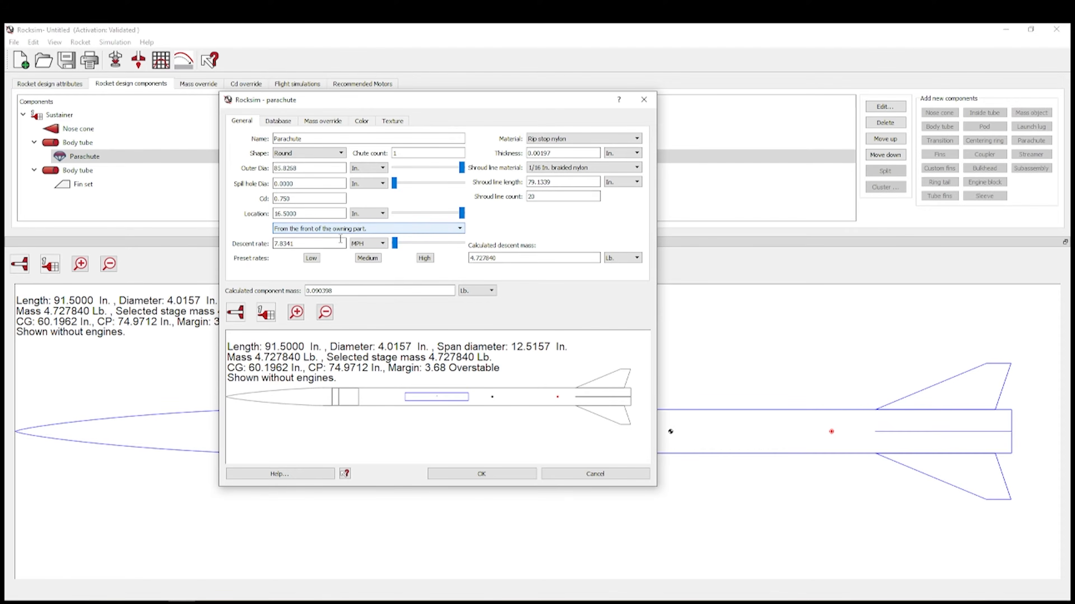
pyautogui.moveTo(301, 213); pyautogui.dragTo(259, 215)
pyautogui.write('-15')
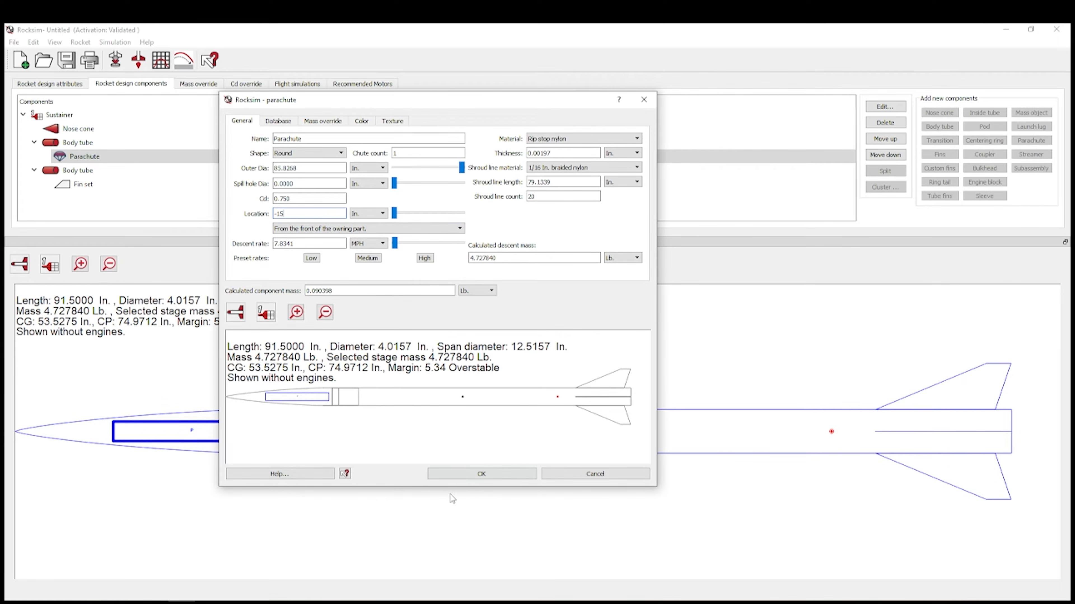
# - Override the parachute mass to 4.1 oz and save the parachute
pyautogui.click(322, 122)
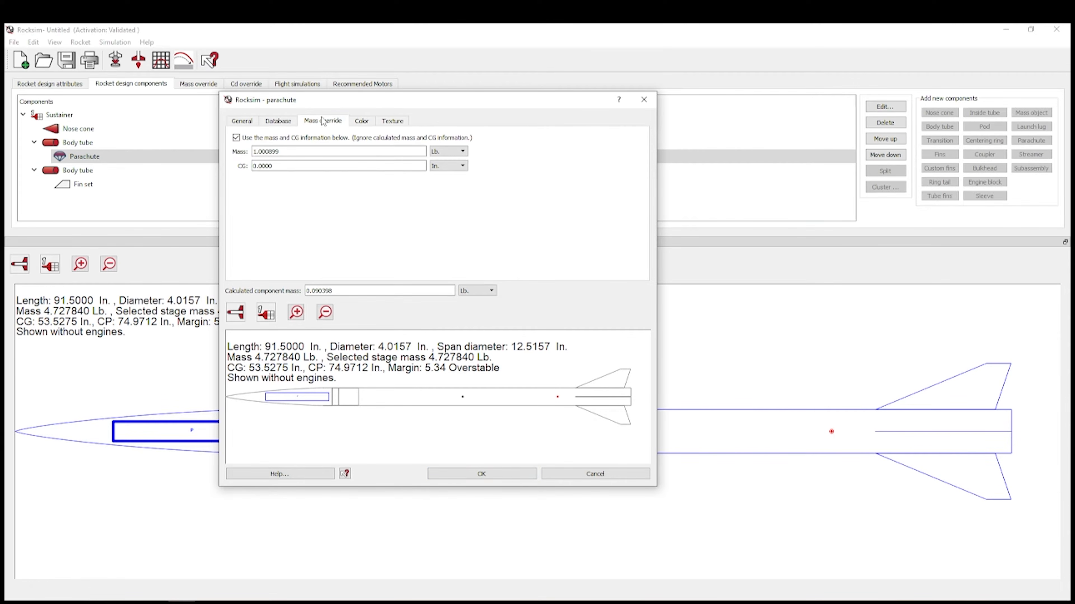
pyautogui.click(448, 151)
pyautogui.click(431, 167)
pyautogui.hotkey('shift', 'Tab')
pyautogui.write('4.1')
pyautogui.click(352, 166)
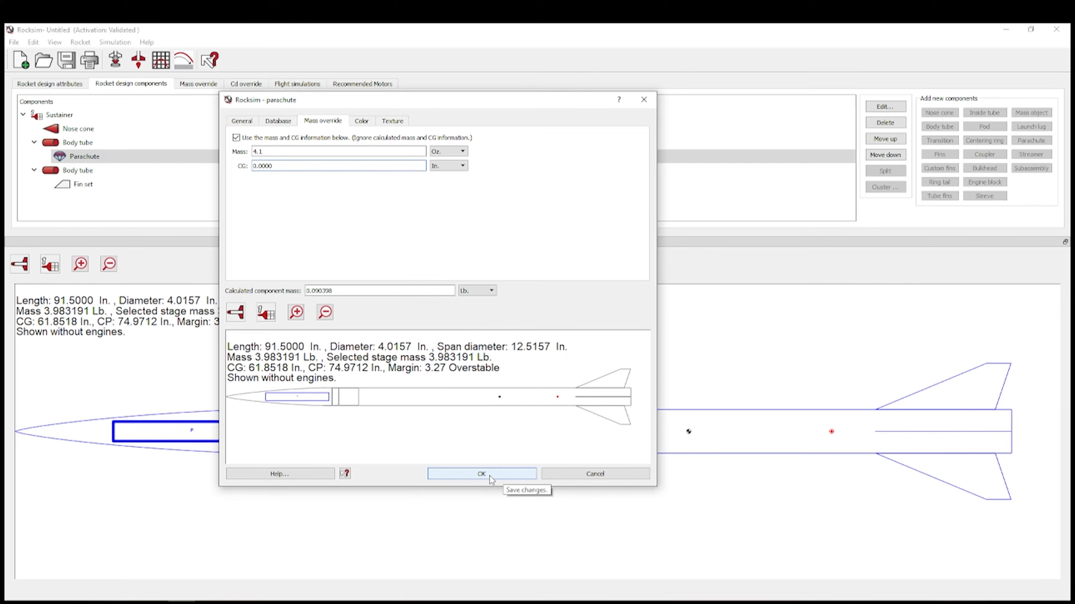
pyautogui.click(489, 476)
# - Add a bulkhead to the upper body tube with 0.25 in. thickness
pyautogui.press('Up')
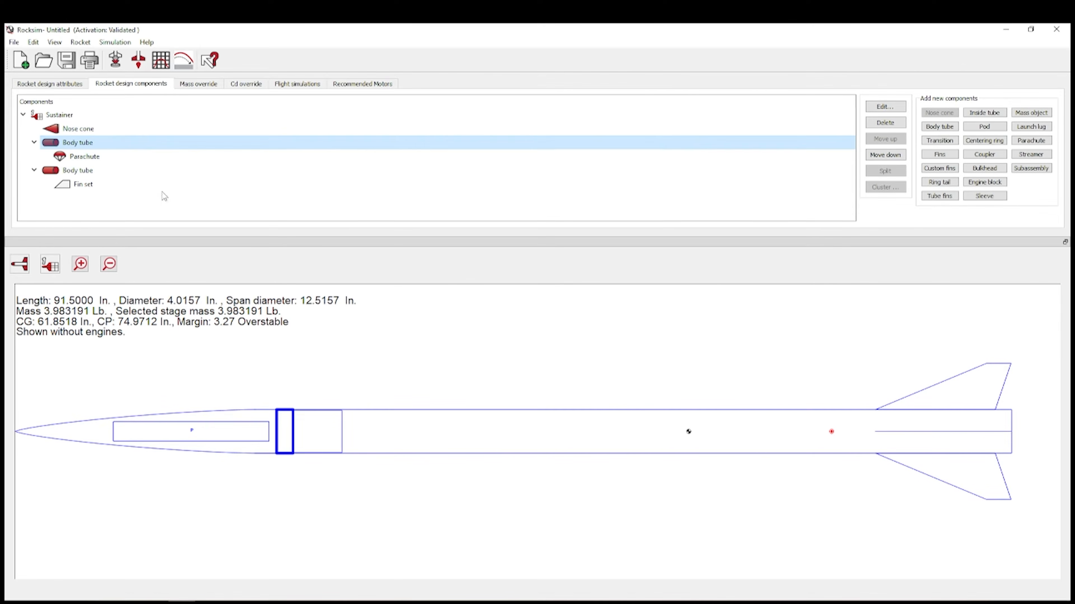
pyautogui.click(988, 169)
pyautogui.moveTo(288, 231); pyautogui.dragTo(188, 223)
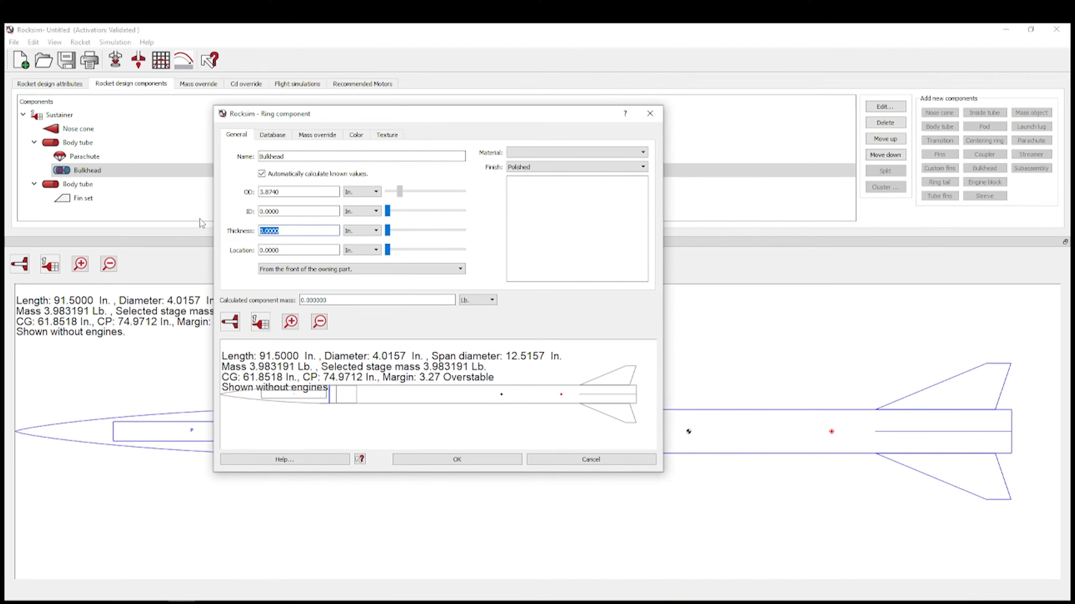
pyautogui.write('.25')
# - Turn on the bulkhead's mass override and set it to 2.4 oz
pyautogui.click(323, 136)
pyautogui.click(231, 151)
pyautogui.press('Tab')
pyautogui.write('2')
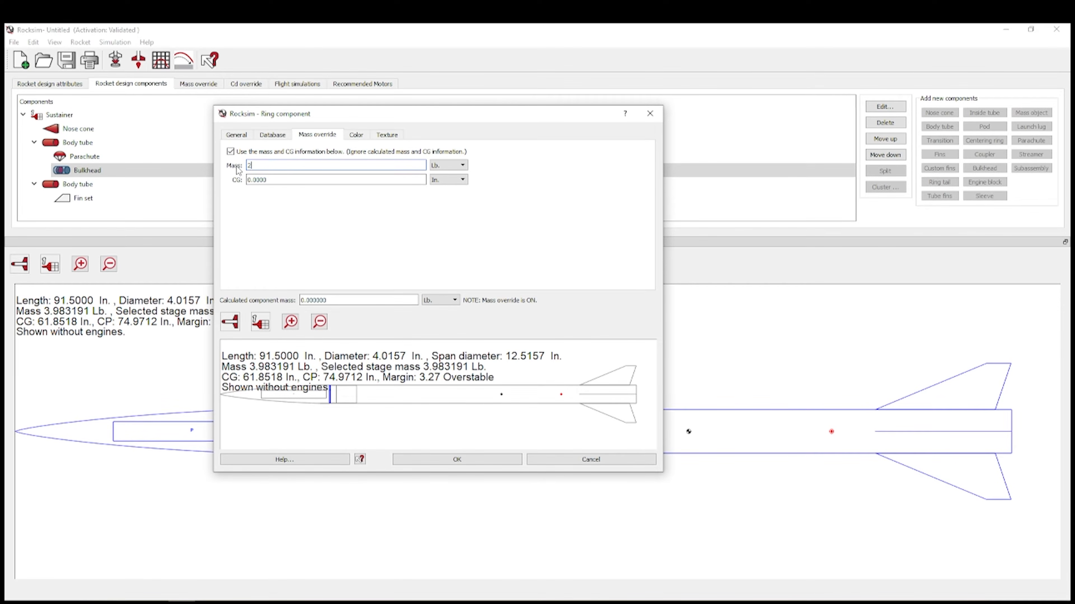
pyautogui.press('Tab')
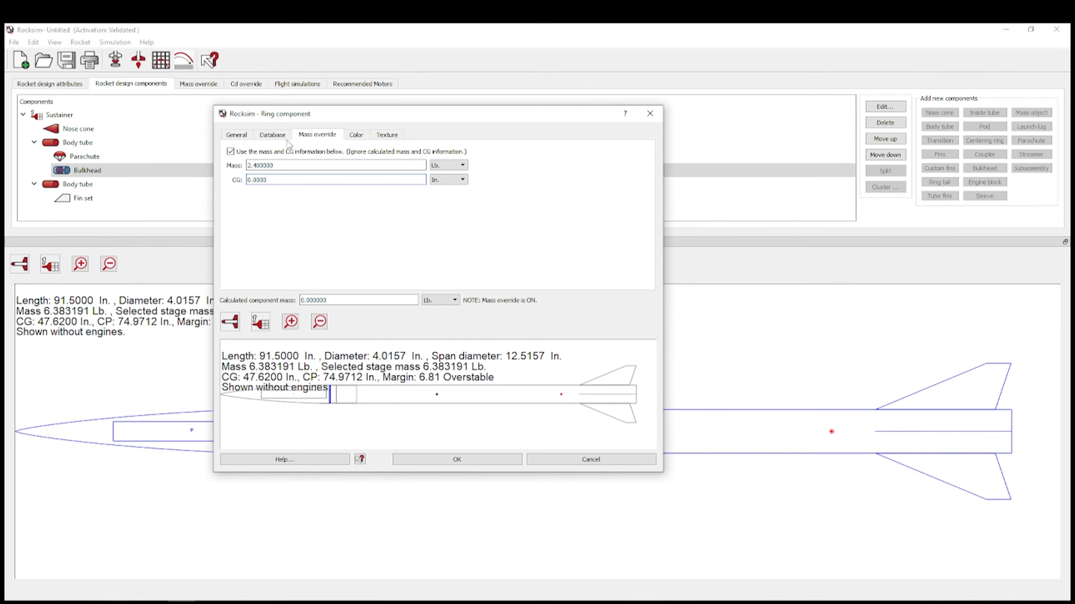
pyautogui.click(460, 168)
pyautogui.click(447, 175)
pyautogui.moveTo(296, 164); pyautogui.dragTo(220, 165)
pyautogui.write('2')
pyautogui.click(328, 180)
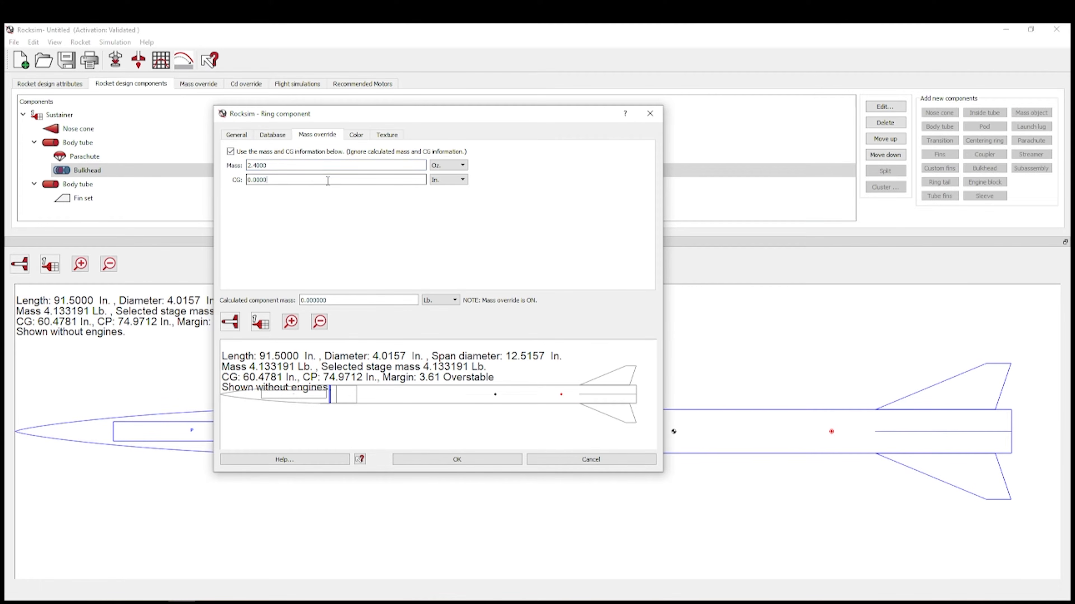
# - Make the bulkhead Fiberglass with an Unfinished surface finish
pyautogui.click(244, 136)
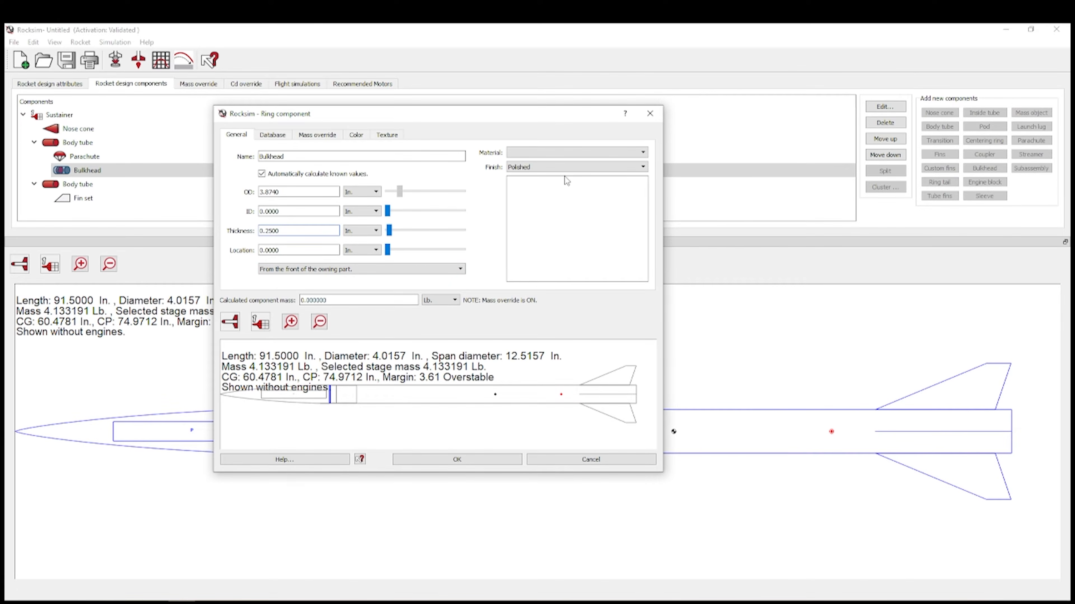
pyautogui.click(577, 153)
pyautogui.scroll(-5, 559, 205)
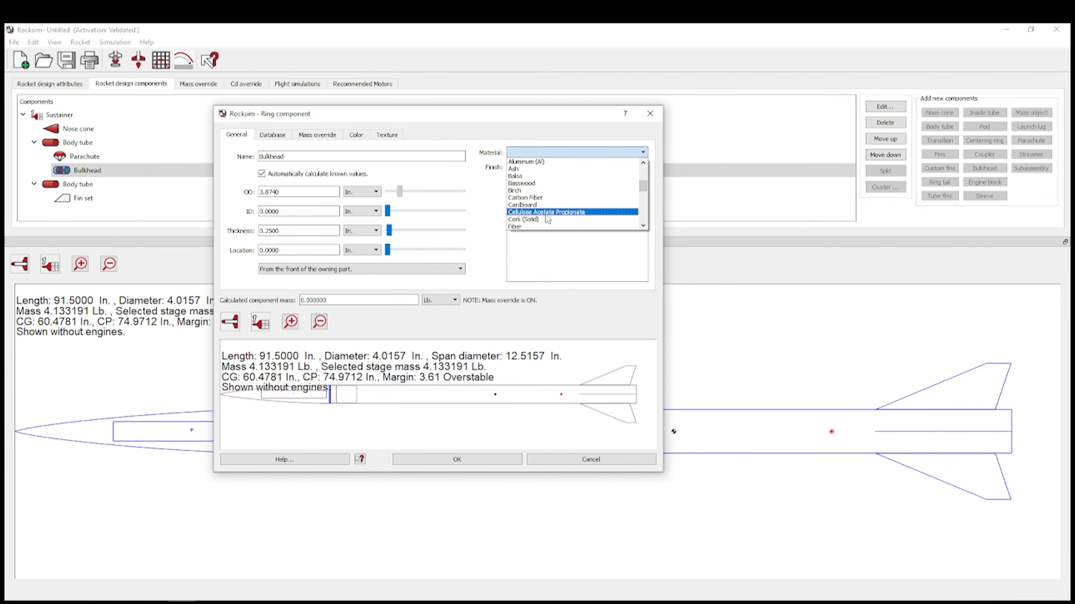
pyautogui.click(537, 191)
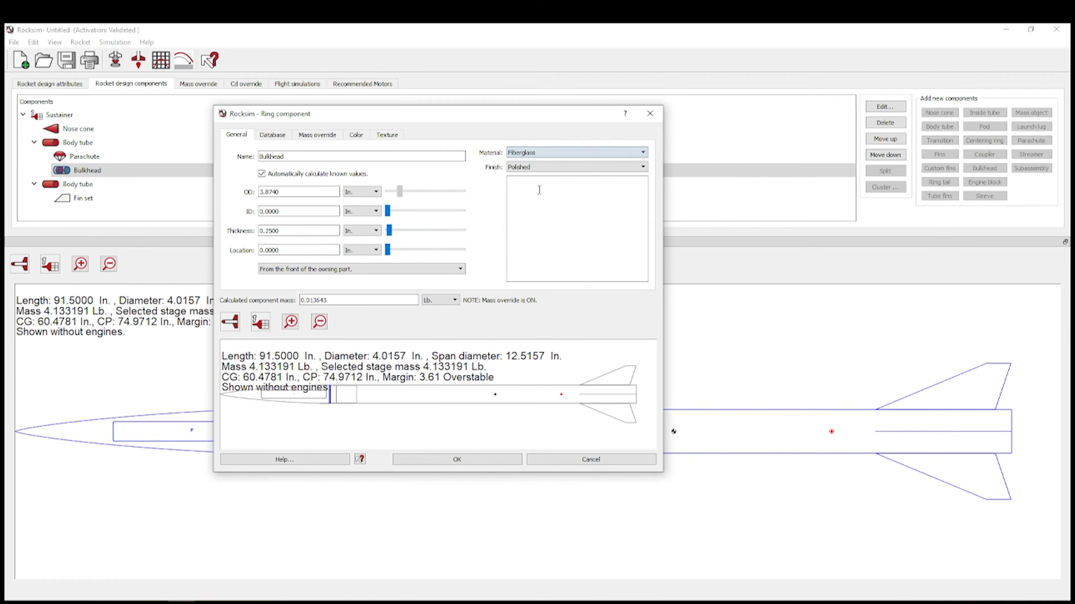
pyautogui.click(540, 167)
pyautogui.click(539, 198)
# - Place the bulkhead 6 in. from the upper body tube's front
pyautogui.moveTo(388, 250); pyautogui.dragTo(494, 259)
pyautogui.moveTo(316, 249); pyautogui.dragTo(223, 248)
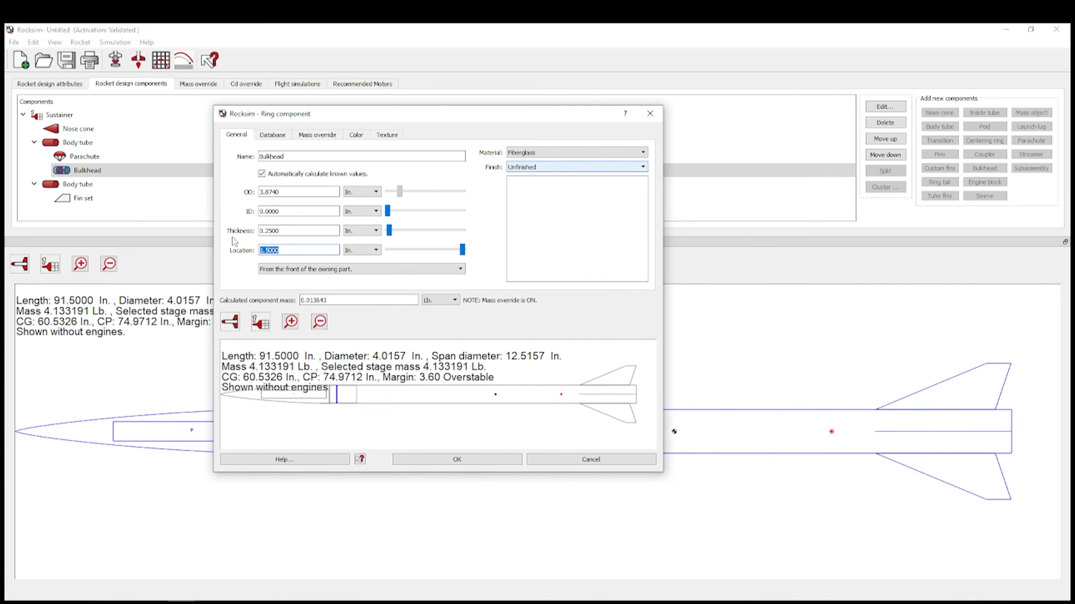
pyautogui.write('10')
pyautogui.write('4')
pyautogui.press('Tab')
pyautogui.moveTo(287, 250); pyautogui.dragTo(253, 251)
pyautogui.write('6')
pyautogui.click(302, 232)
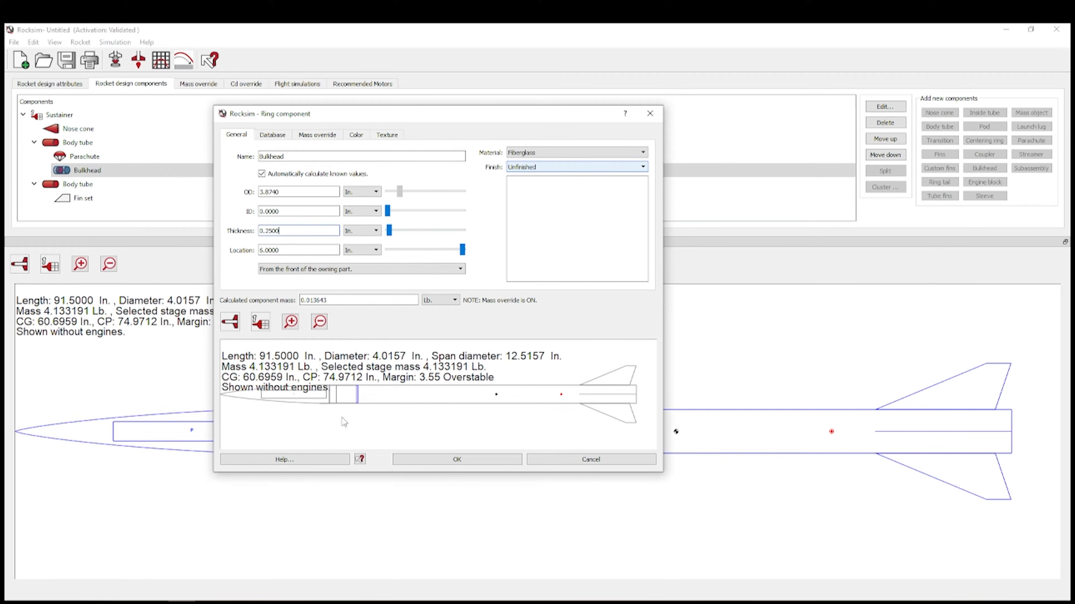
pyautogui.click(317, 136)
pyautogui.click(236, 134)
# - Save the first bulkhead and paste a copy of it into the upper body tube
pyautogui.click(500, 460)
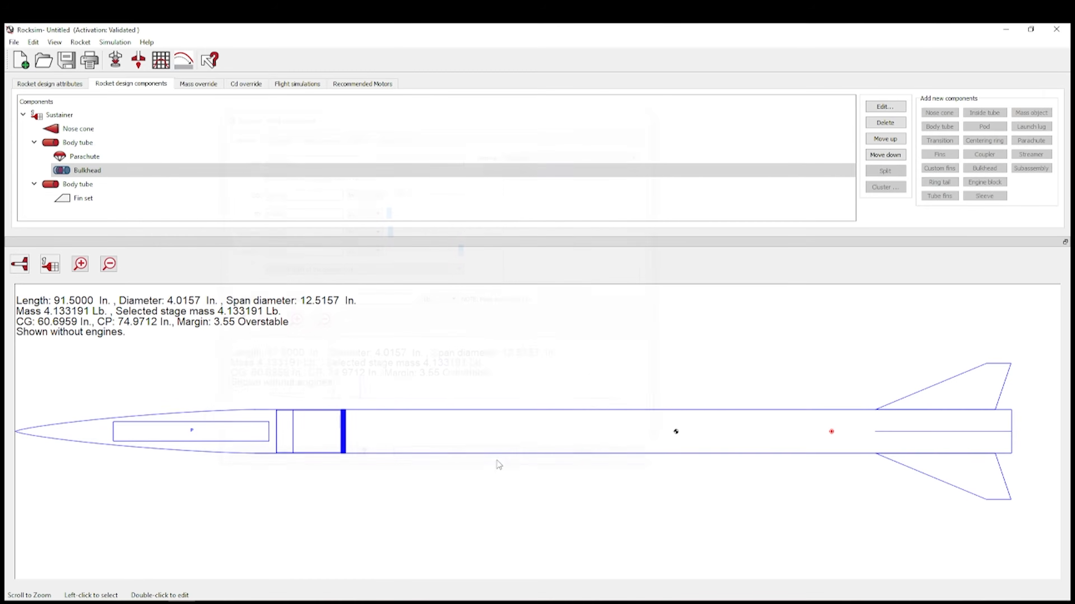
pyautogui.rightClick(112, 172)
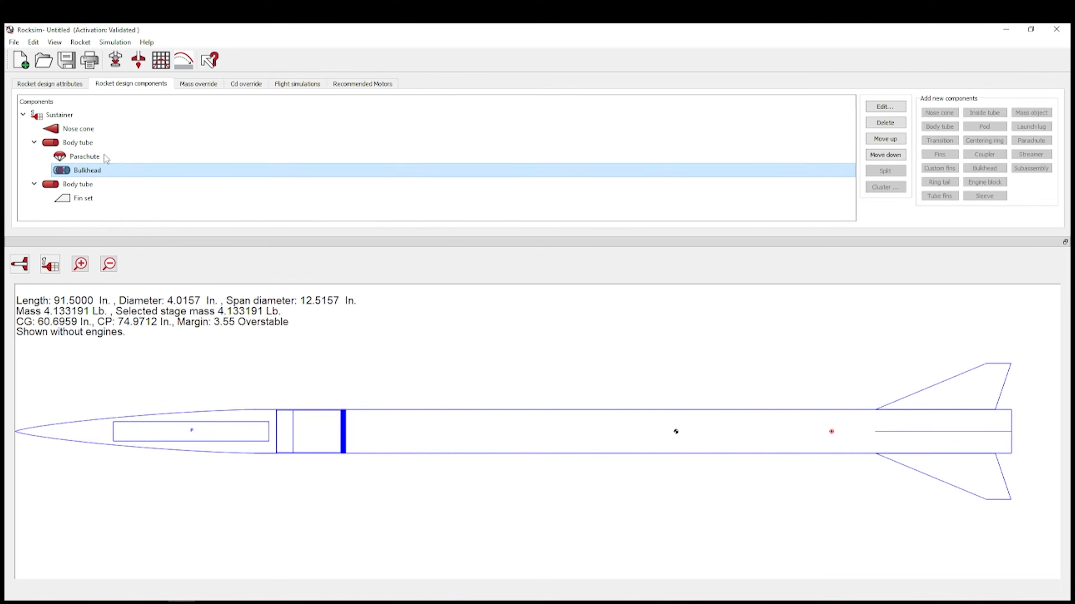
pyautogui.click(93, 143)
pyautogui.rightClick(93, 144)
pyautogui.click(132, 171)
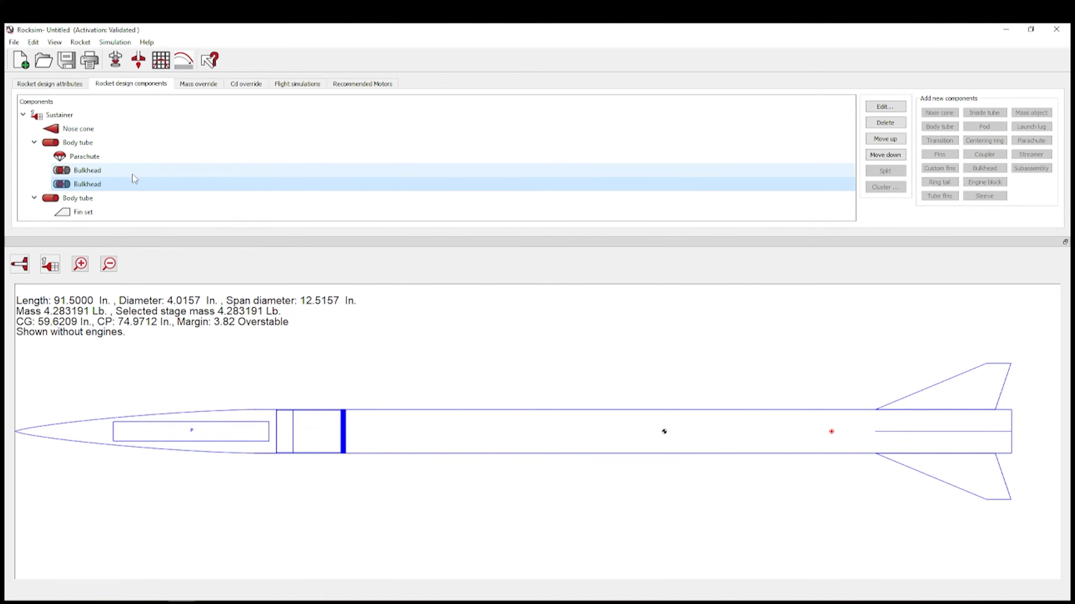
# - Set the second bulkhead's location to -1 in. and save it
pyautogui.doubleClick(124, 185)
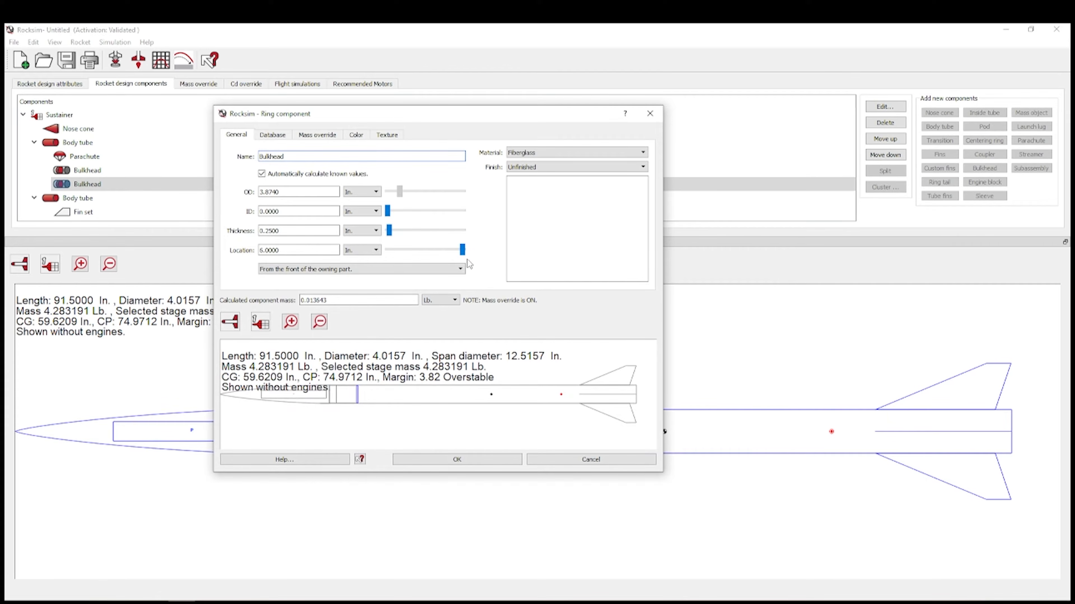
pyautogui.moveTo(461, 251); pyautogui.dragTo(379, 252)
pyautogui.moveTo(319, 252); pyautogui.dragTo(215, 241)
pyautogui.write('-1')
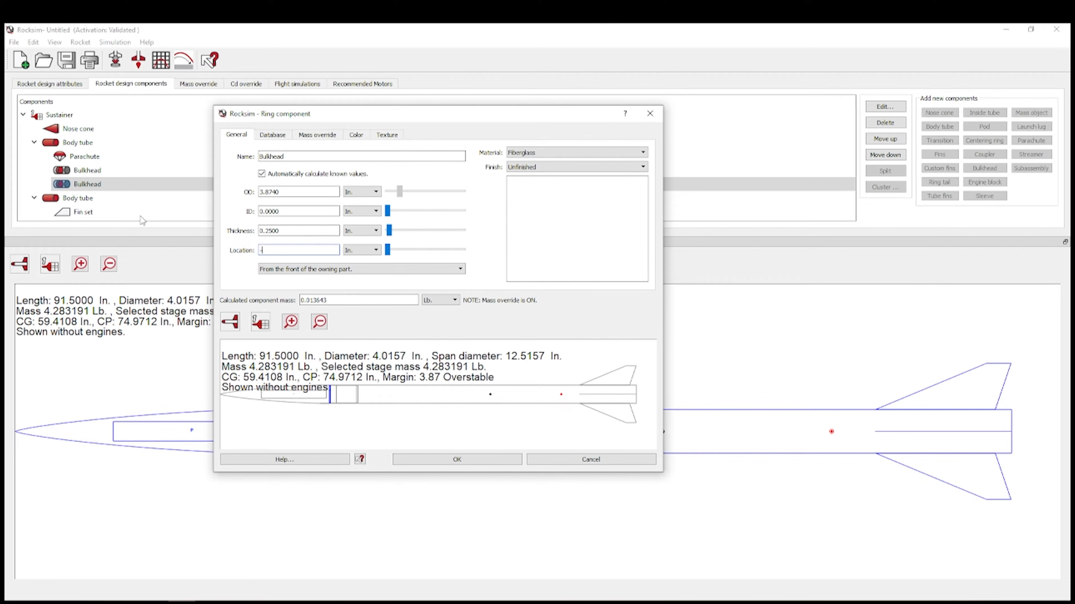
pyautogui.click(289, 230)
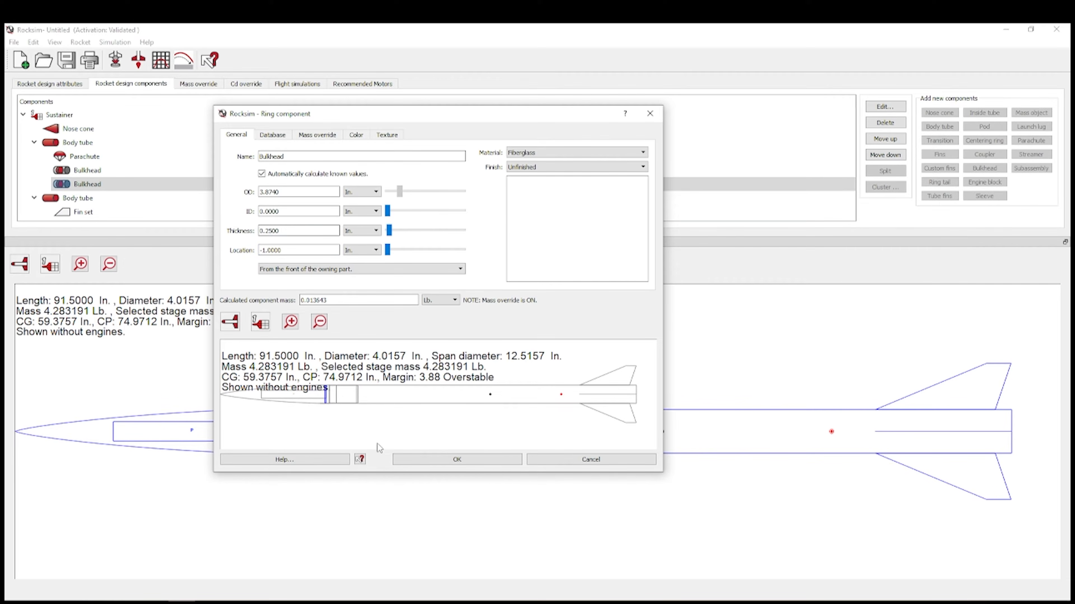
pyautogui.click(462, 460)
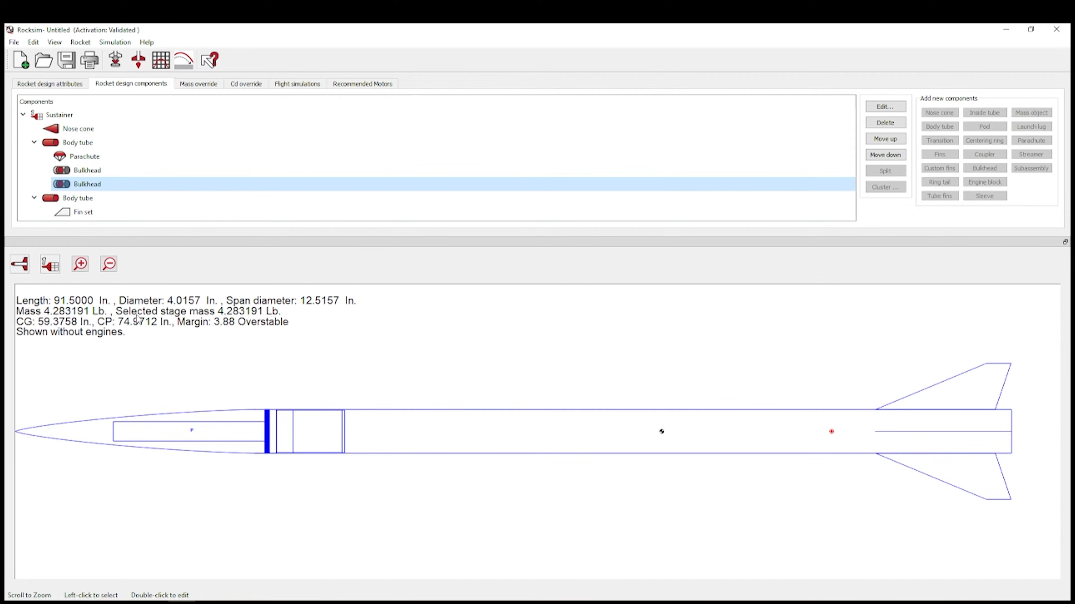
# - Add a General-class mass object to the upper body tube and name it Nom ex
pyautogui.click(100, 144)
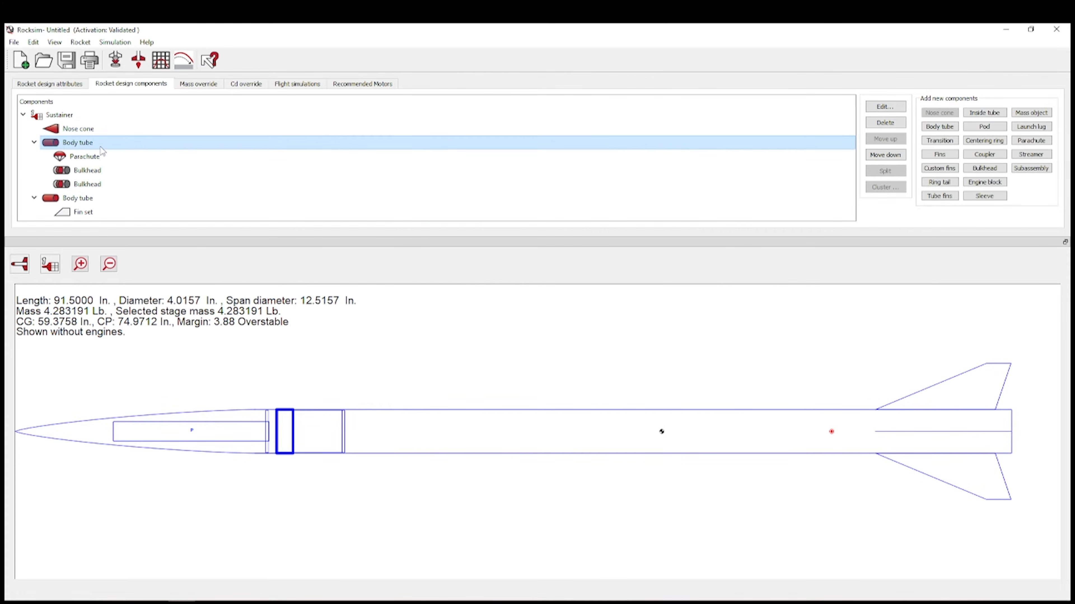
pyautogui.click(1031, 113)
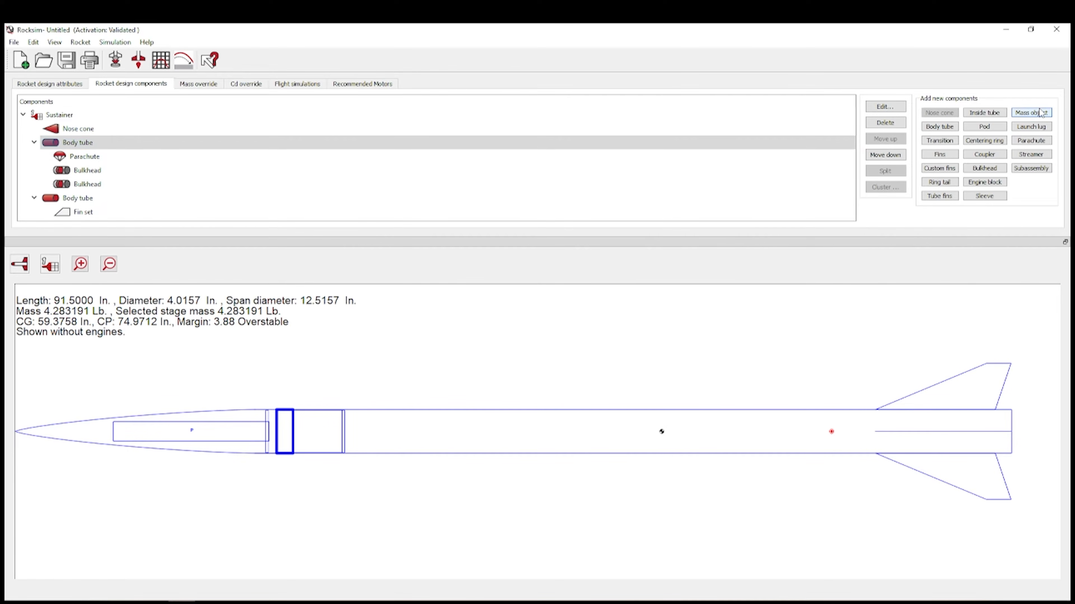
pyautogui.click(811, 412)
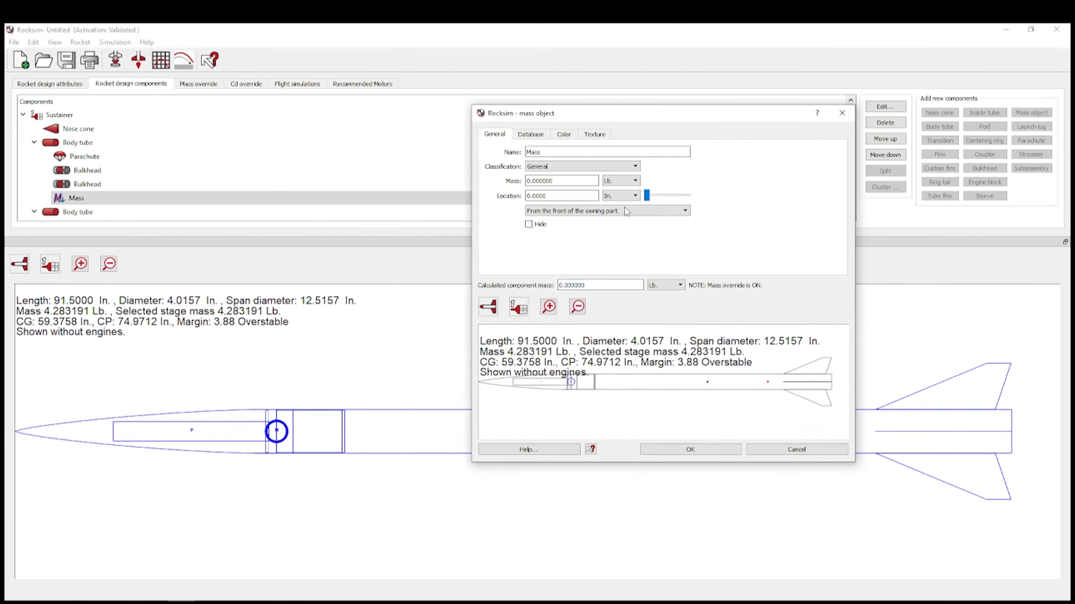
pyautogui.click(626, 166)
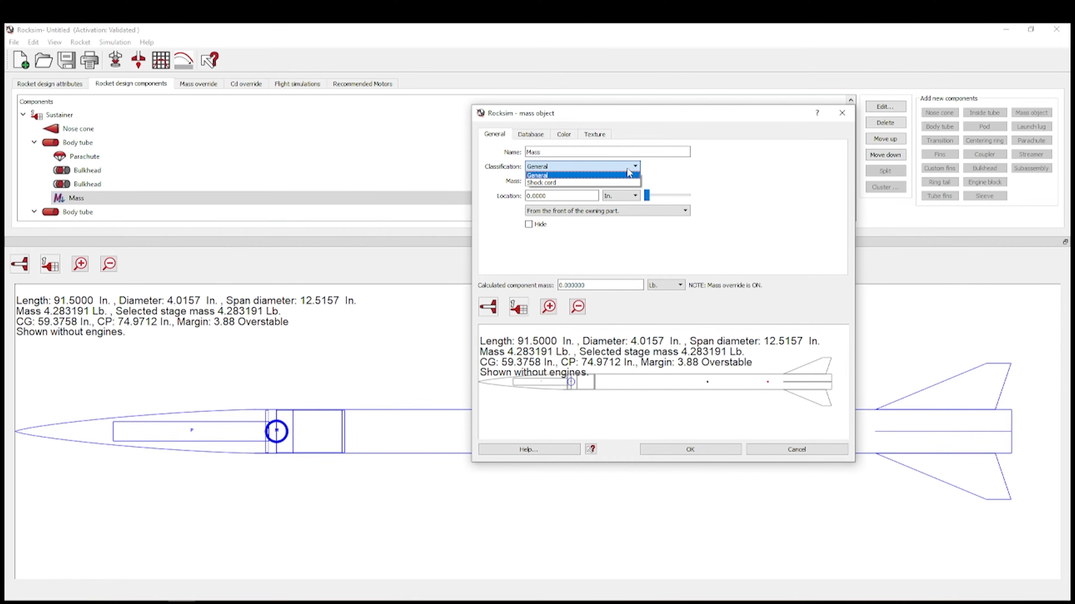
pyautogui.click(580, 178)
pyautogui.doubleClick(579, 152)
pyautogui.write('Nom ')
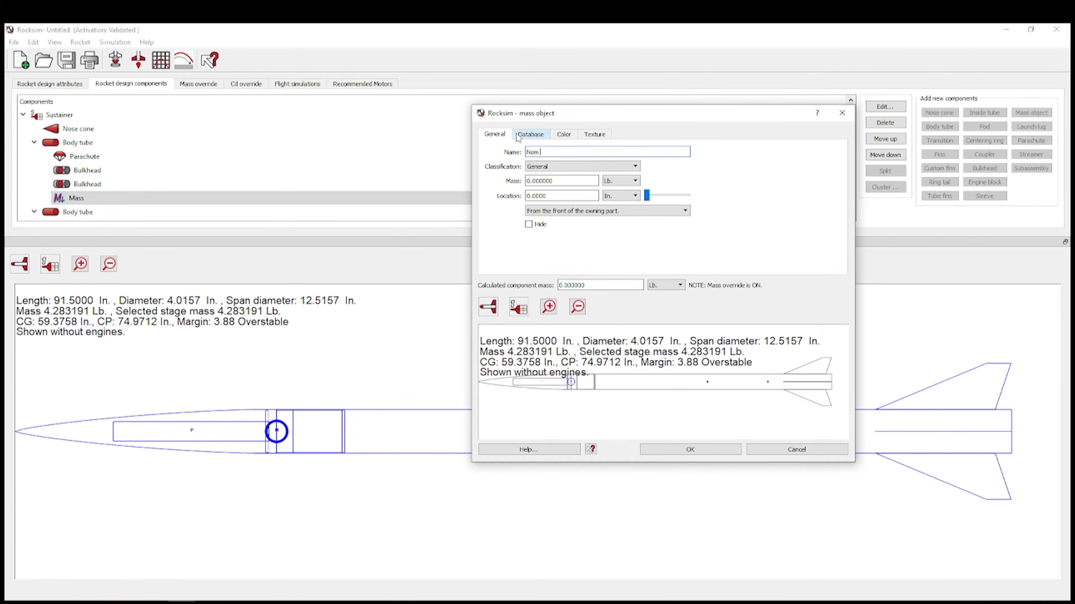
pyautogui.write('ex')
# - Give Nom ex a 0.6 oz mass at -8 in. from the tube's front and save it
pyautogui.click(634, 181)
pyautogui.click(619, 192)
pyautogui.write('0.6')
pyautogui.click(577, 210)
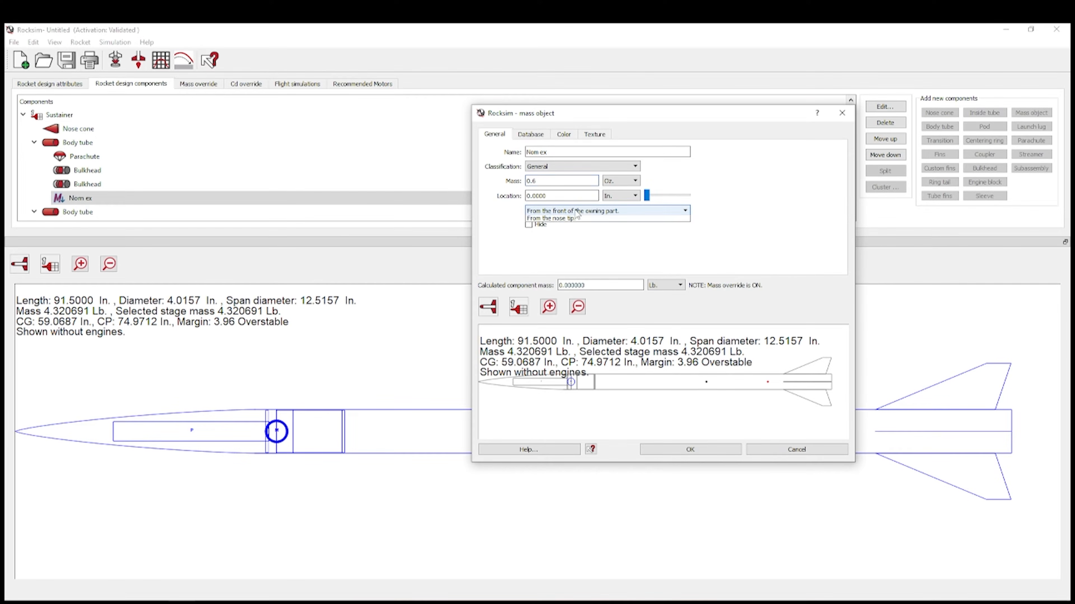
pyautogui.click(567, 218)
pyautogui.click(547, 198)
pyautogui.doubleClick(547, 198)
pyautogui.write('-8')
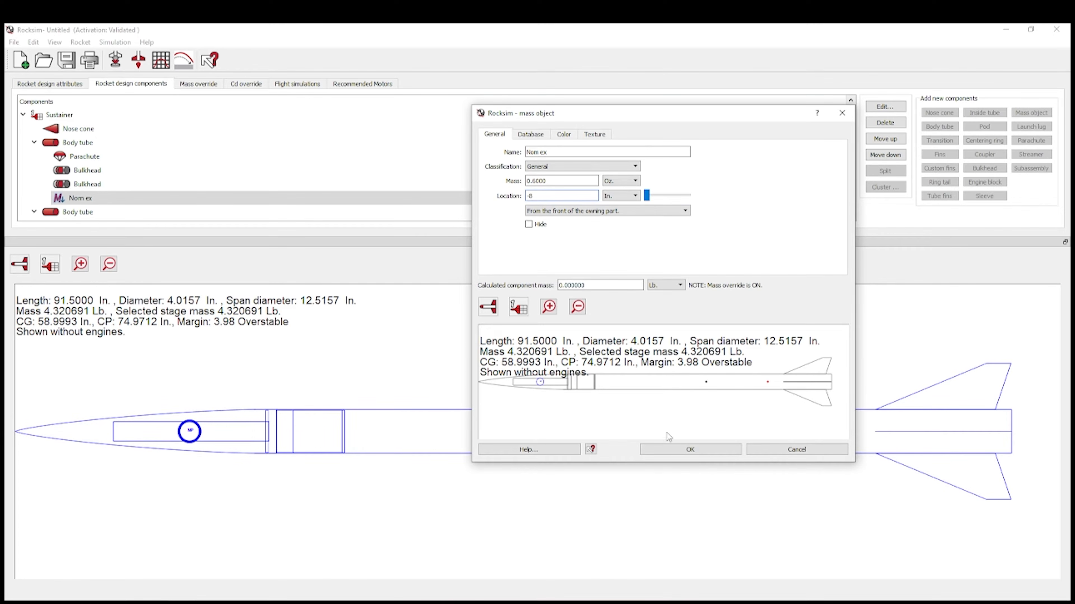
pyautogui.click(700, 450)
pyautogui.click(100, 143)
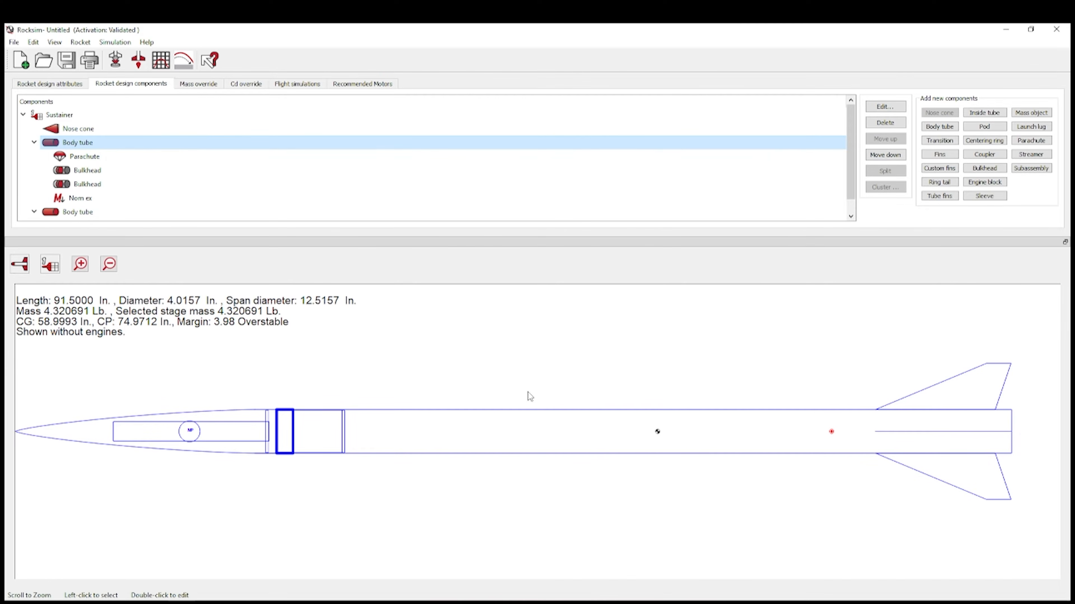
# - Add the Featherweight Blue Raven mass object from the parts database to the body tube
pyautogui.click(1043, 114)
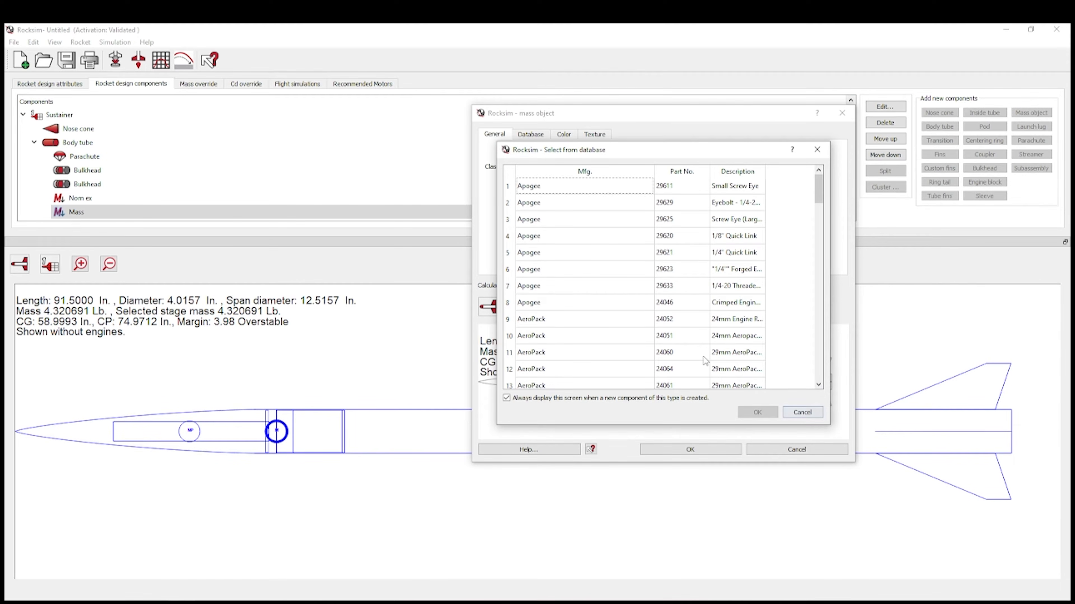
pyautogui.scroll(-4, 650, 276)
pyautogui.scroll(-14, 696, 325)
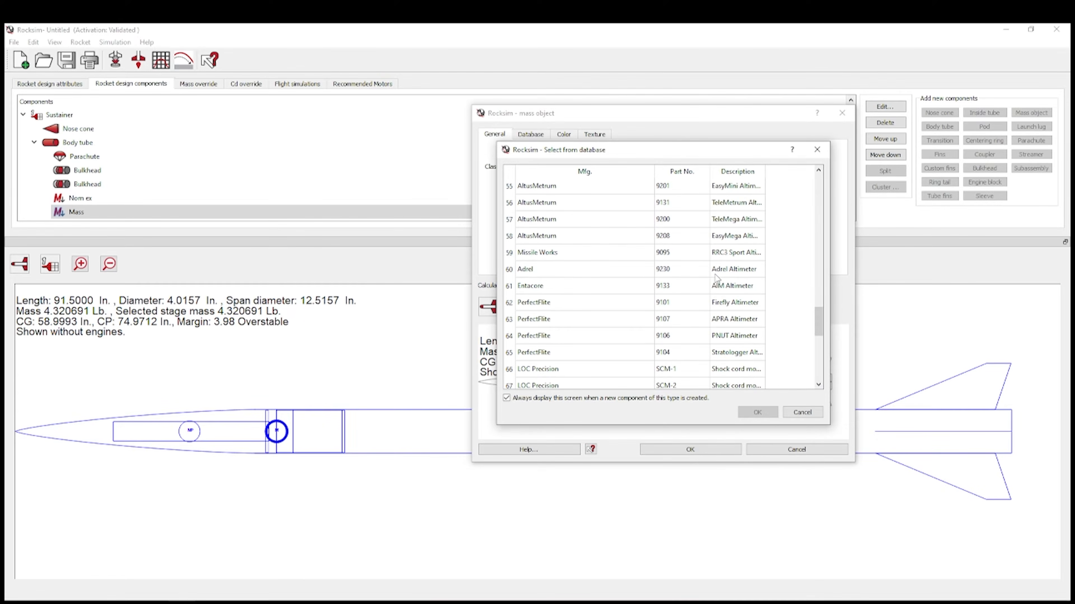
pyautogui.scroll(10, 696, 305)
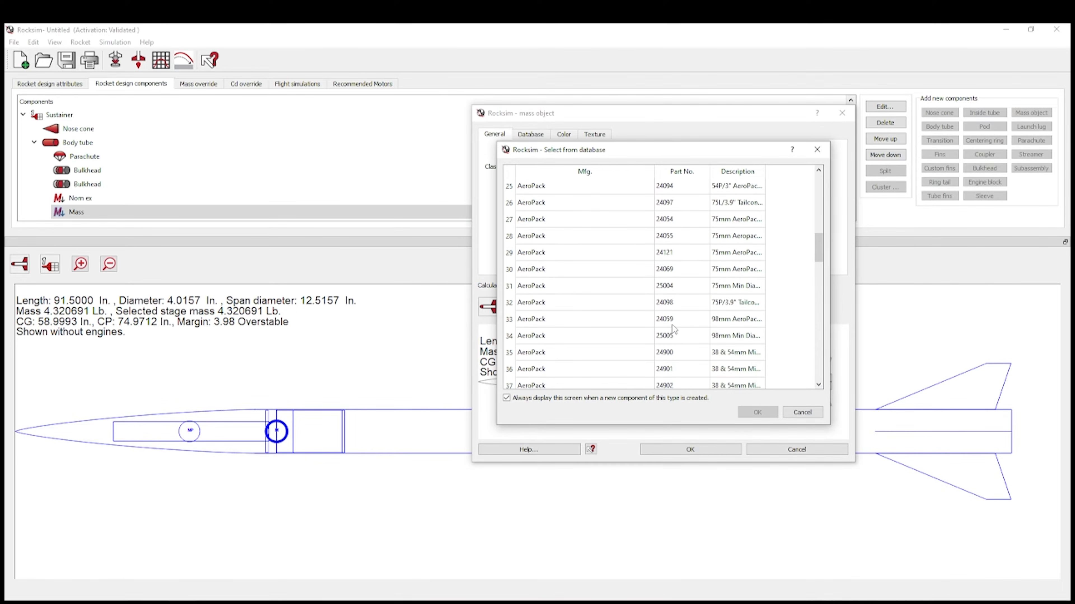
pyautogui.click(615, 375)
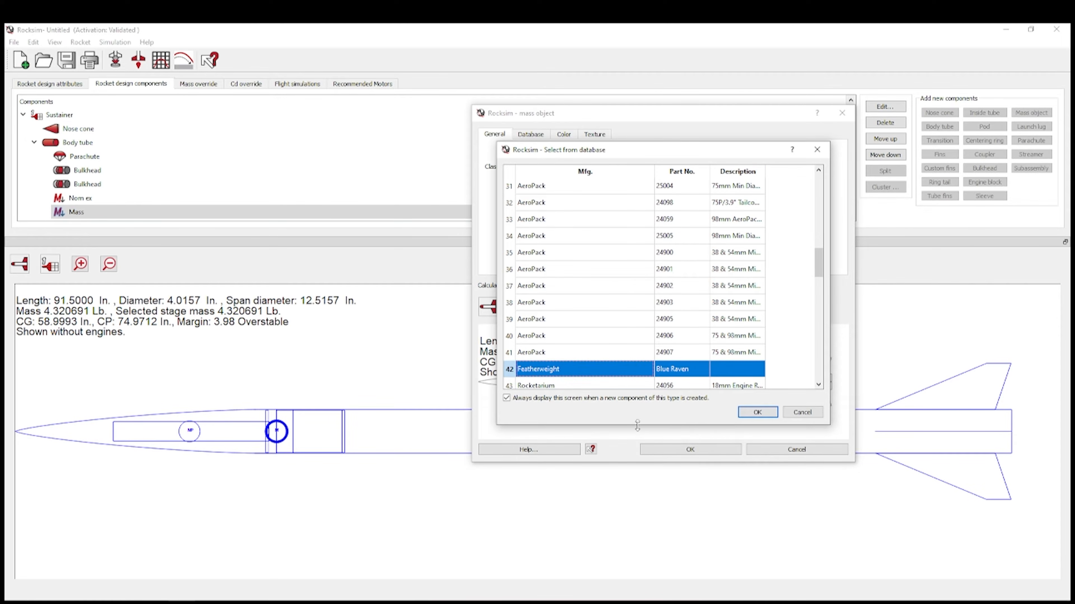
pyautogui.click(757, 412)
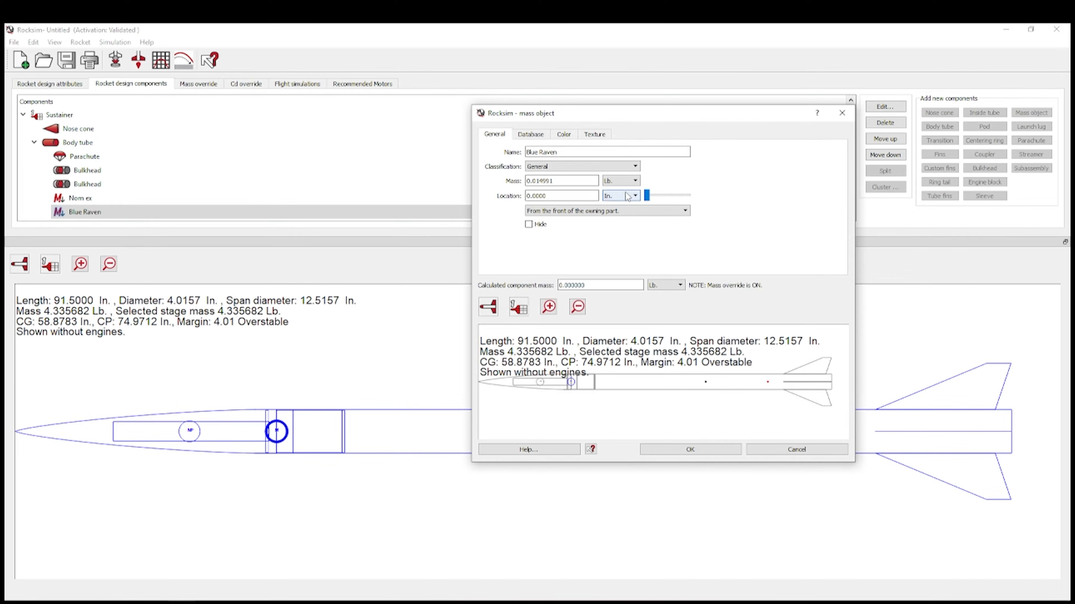
# - Show the Blue Raven mass in ounces and locate it 3.5 in. from the tube's front
pyautogui.click(634, 181)
pyautogui.click(628, 199)
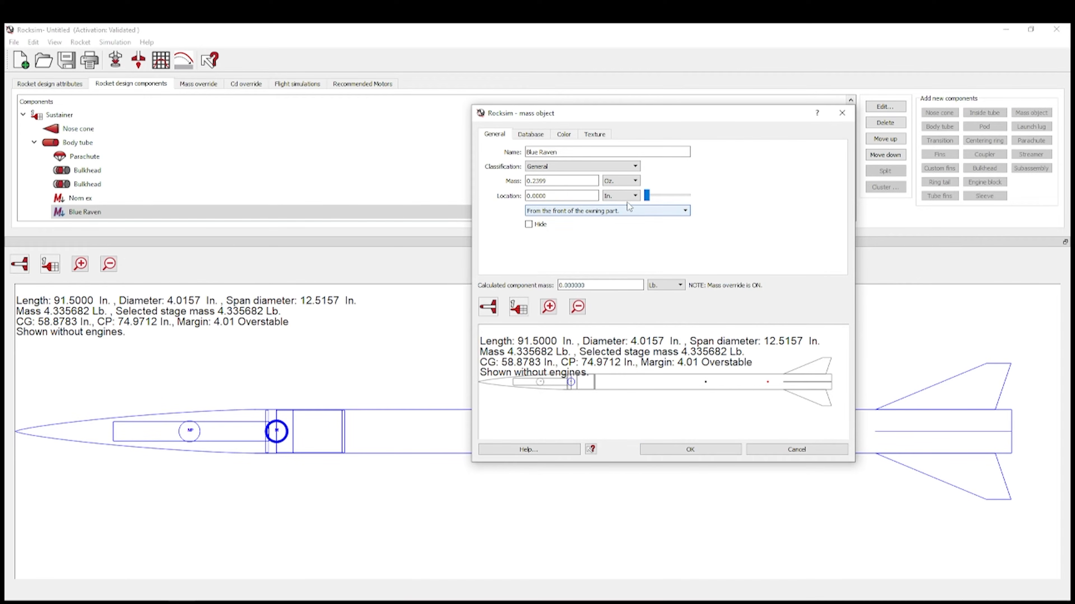
pyautogui.moveTo(647, 195); pyautogui.dragTo(687, 195)
pyautogui.doubleClick(578, 195)
pyautogui.write('-3')
pyautogui.click(564, 182)
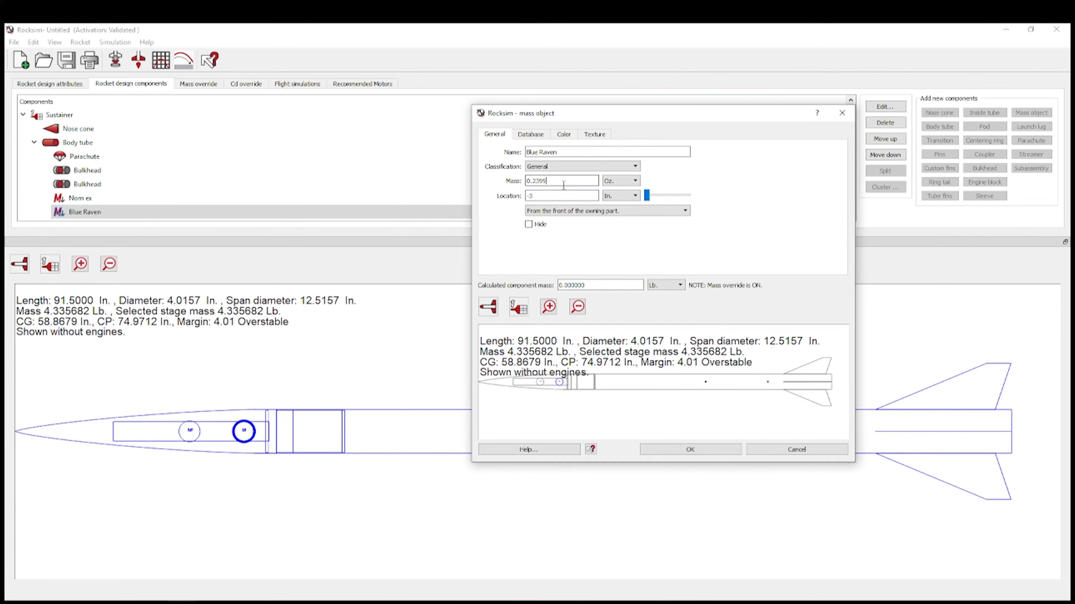
pyautogui.moveTo(564, 196); pyautogui.dragTo(403, 184)
pyautogui.write('3')
pyautogui.click(556, 181)
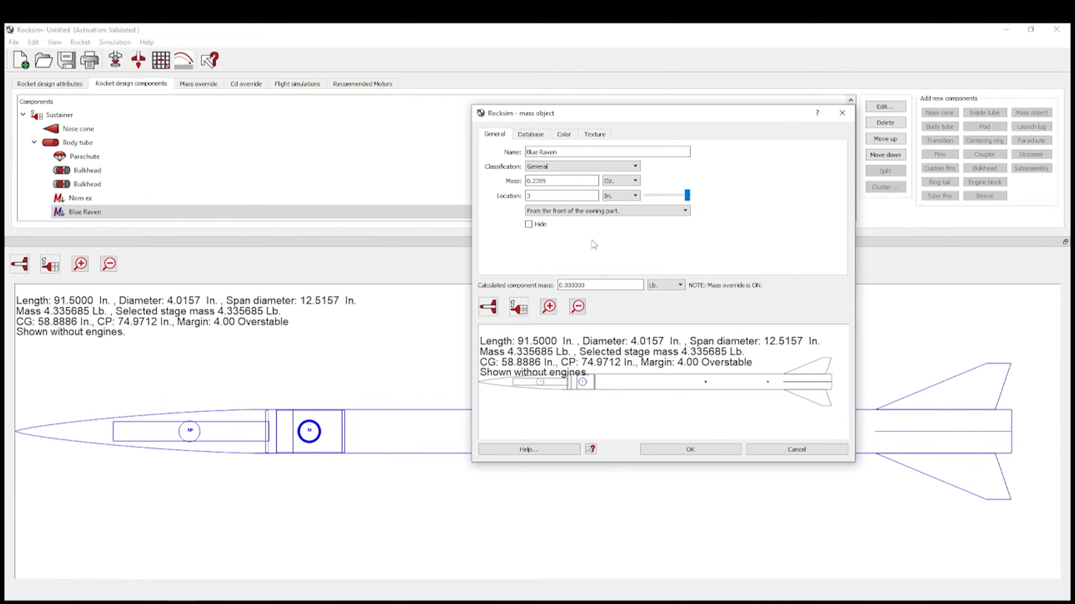
pyautogui.moveTo(547, 195); pyautogui.dragTo(513, 199)
pyautogui.click(704, 452)
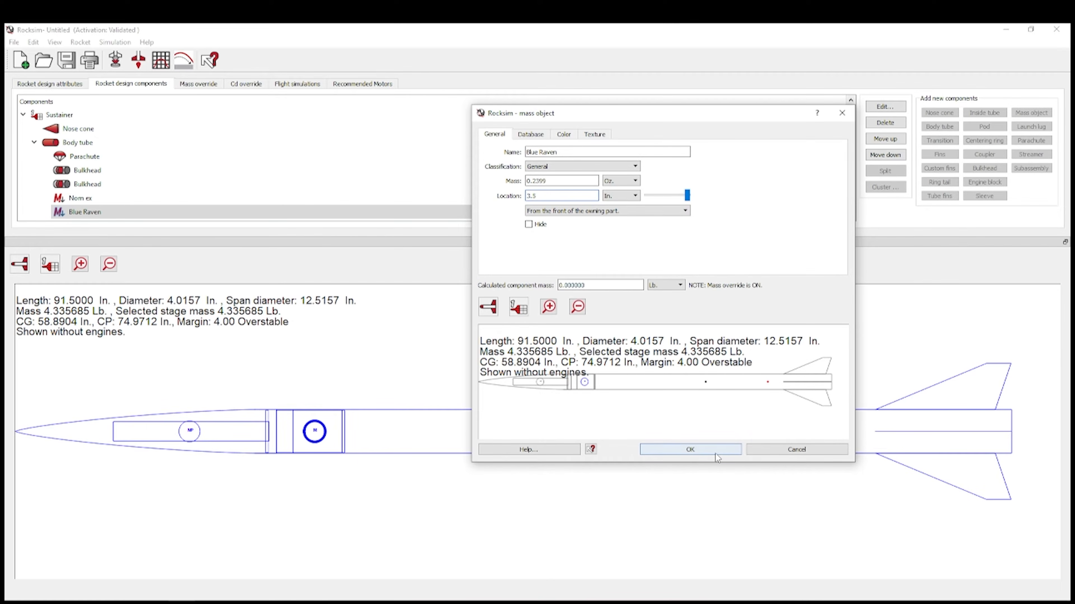
# - Duplicate the Blue Raven mass object into the upper body tube and open the copy
pyautogui.rightClick(97, 212)
pyautogui.click(101, 230)
pyautogui.rightClick(62, 141)
pyautogui.click(95, 172)
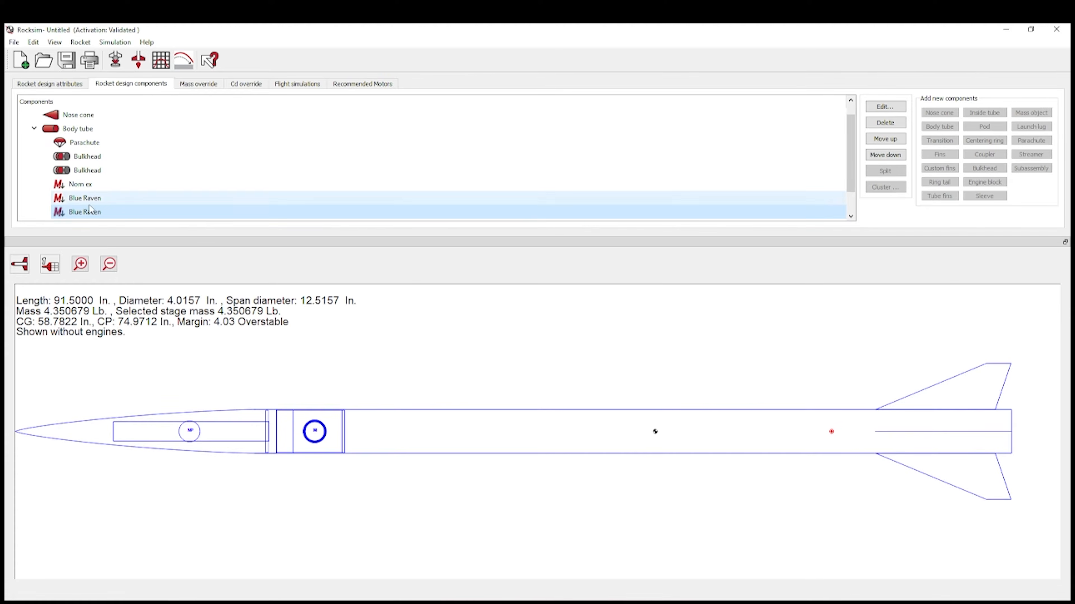
pyautogui.doubleClick(89, 213)
# - Set the copy's mass to 23 g and rename it Fluctus
pyautogui.click(622, 181)
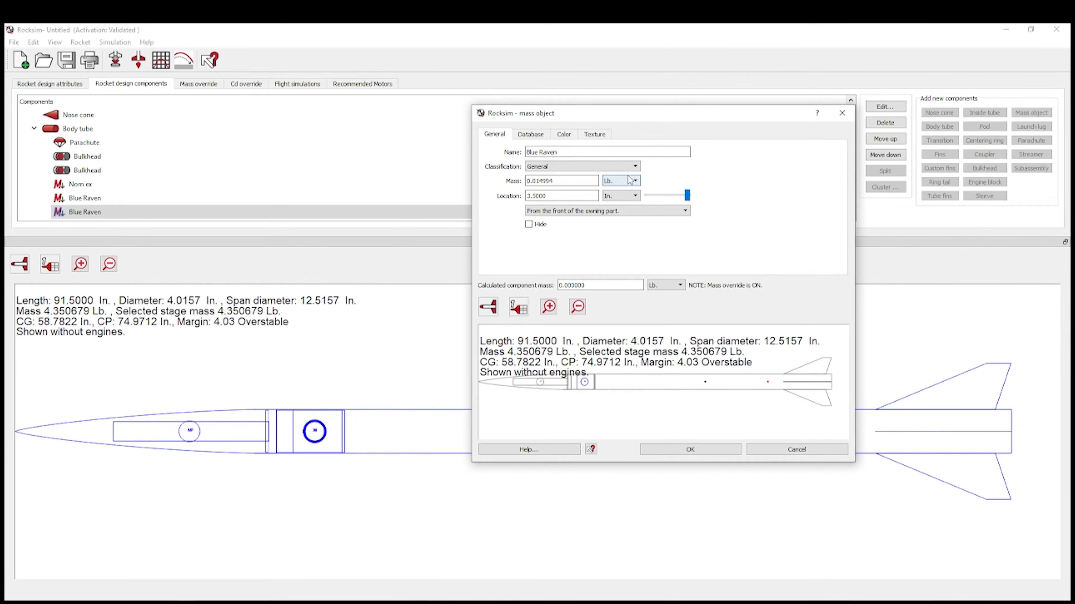
pyautogui.click(630, 205)
pyautogui.doubleClick(575, 182)
pyautogui.write('23')
pyautogui.moveTo(576, 151); pyautogui.dragTo(492, 151)
pyautogui.write('Flcu')
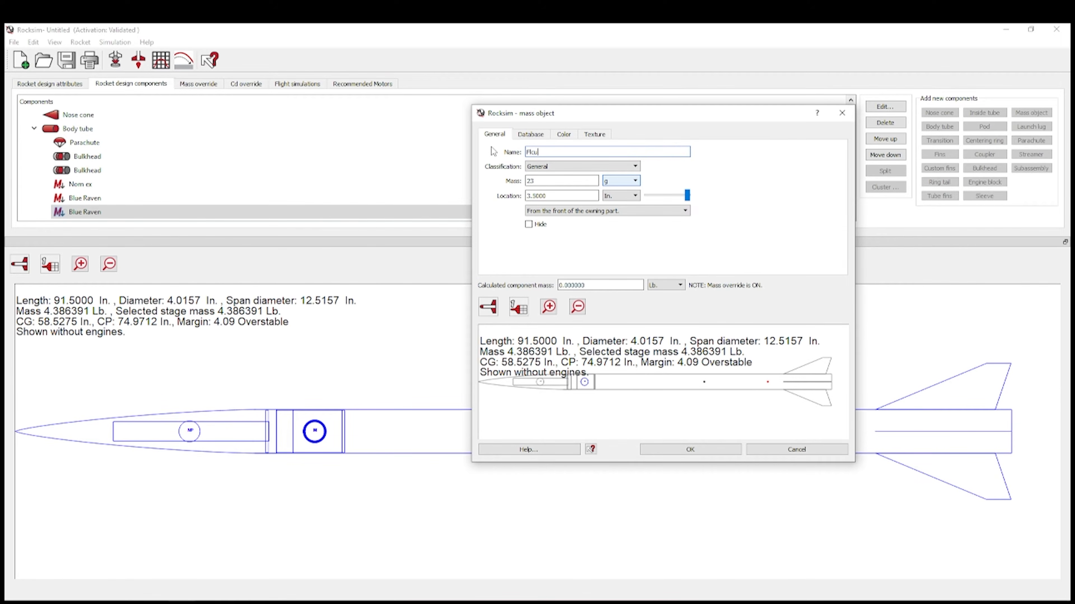
pyautogui.press('BackSpace')
pyautogui.press('BackSpace')
pyautogui.click(582, 194)
# - Save Fluctus and override the fin set mass to 17.8 oz
pyautogui.click(706, 449)
pyautogui.scroll(-1, 109, 201)
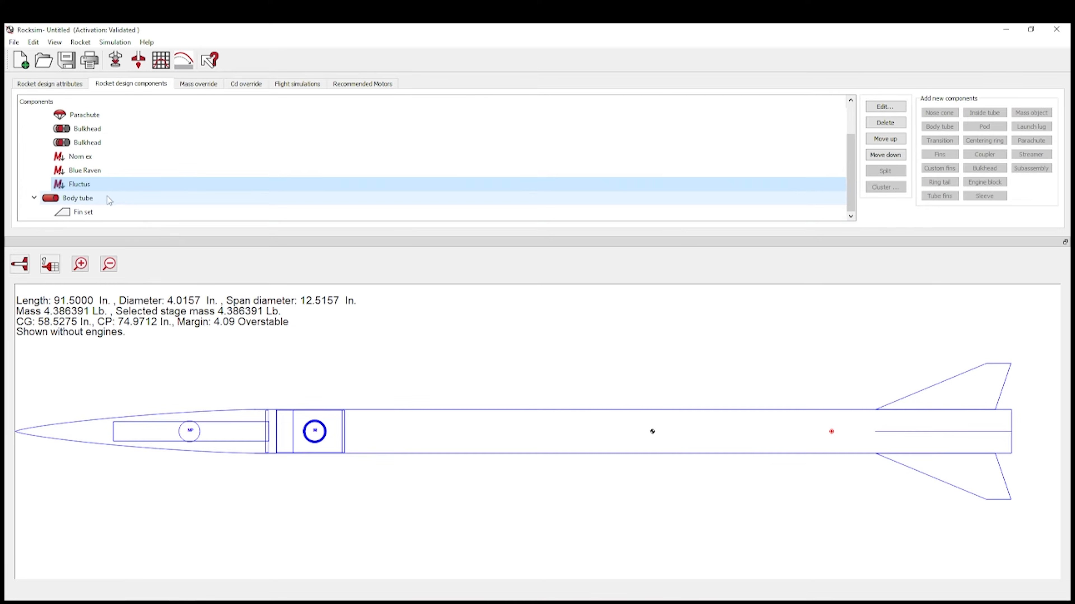
pyautogui.doubleClick(86, 214)
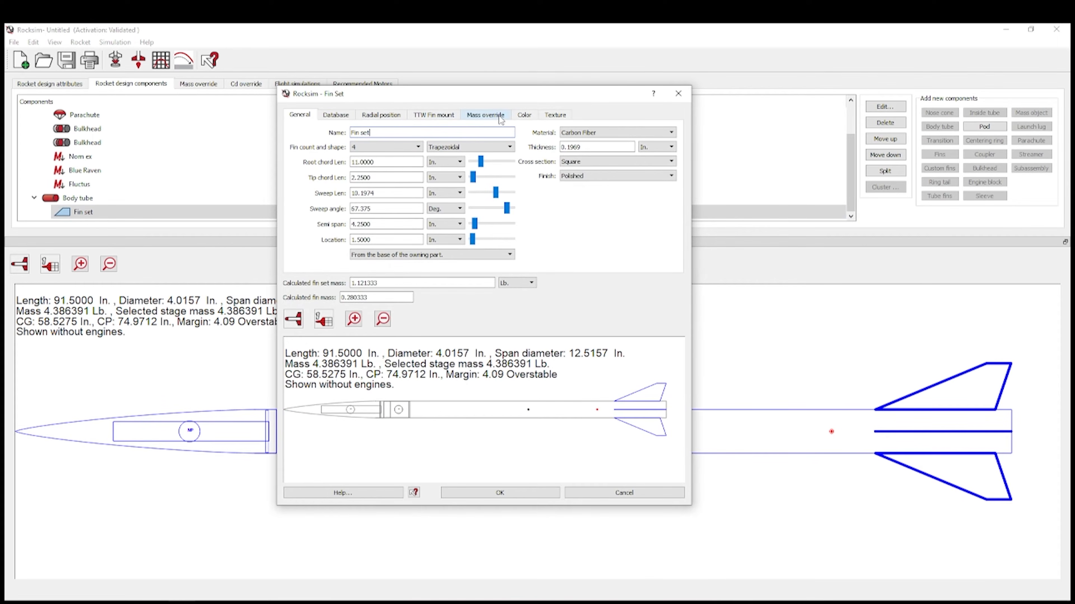
pyautogui.click(500, 119)
pyautogui.click(511, 148)
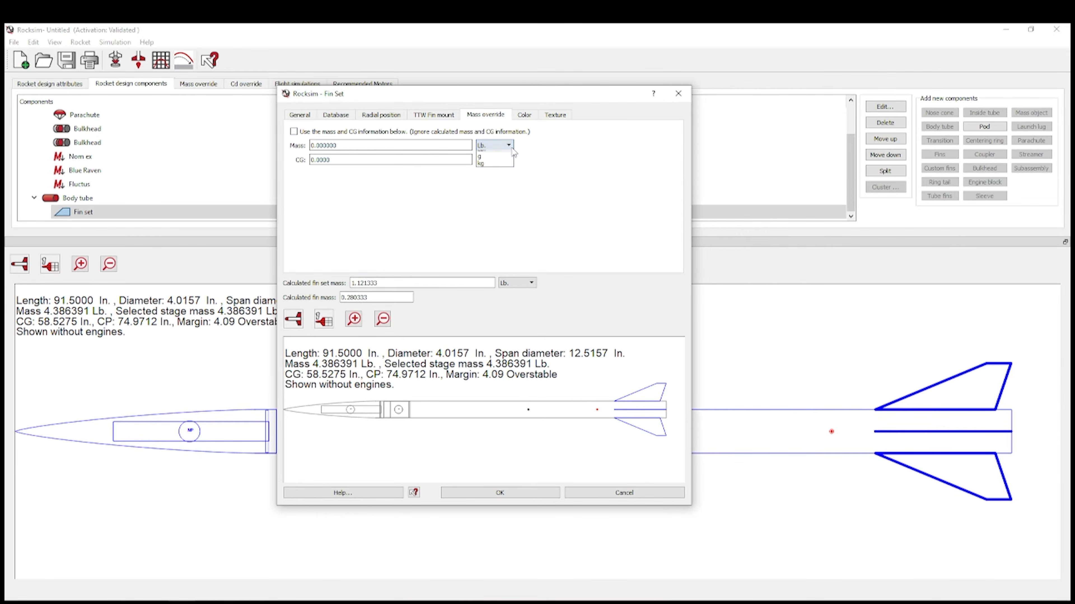
pyautogui.click(501, 158)
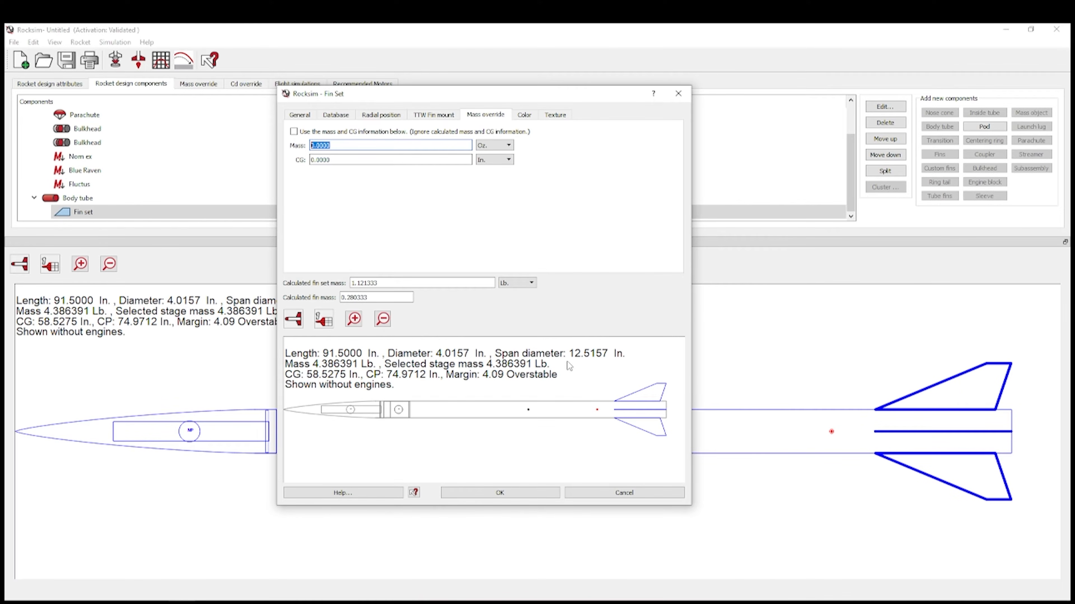
pyautogui.write('17.8')
pyautogui.click(293, 131)
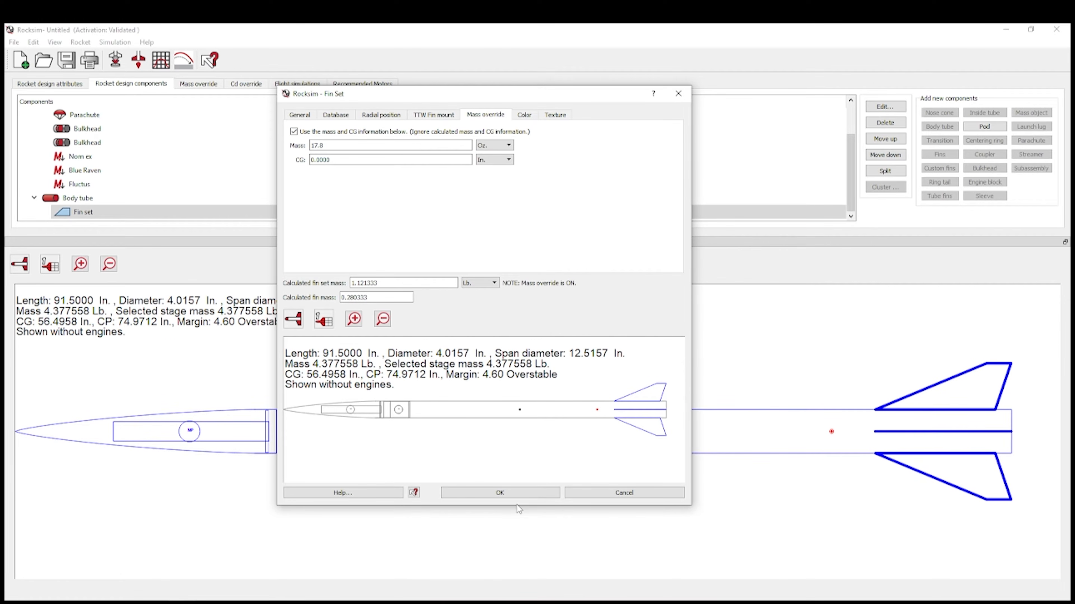
pyautogui.click(534, 495)
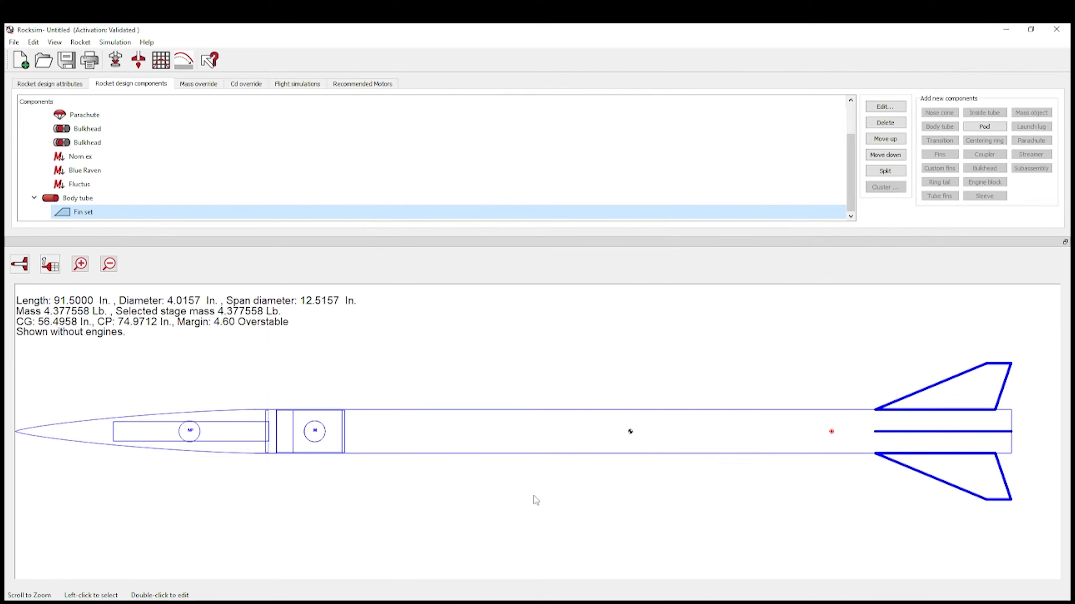
# - Give the fins a Rounded cross section and an Unfinished finish
pyautogui.doubleClick(139, 212)
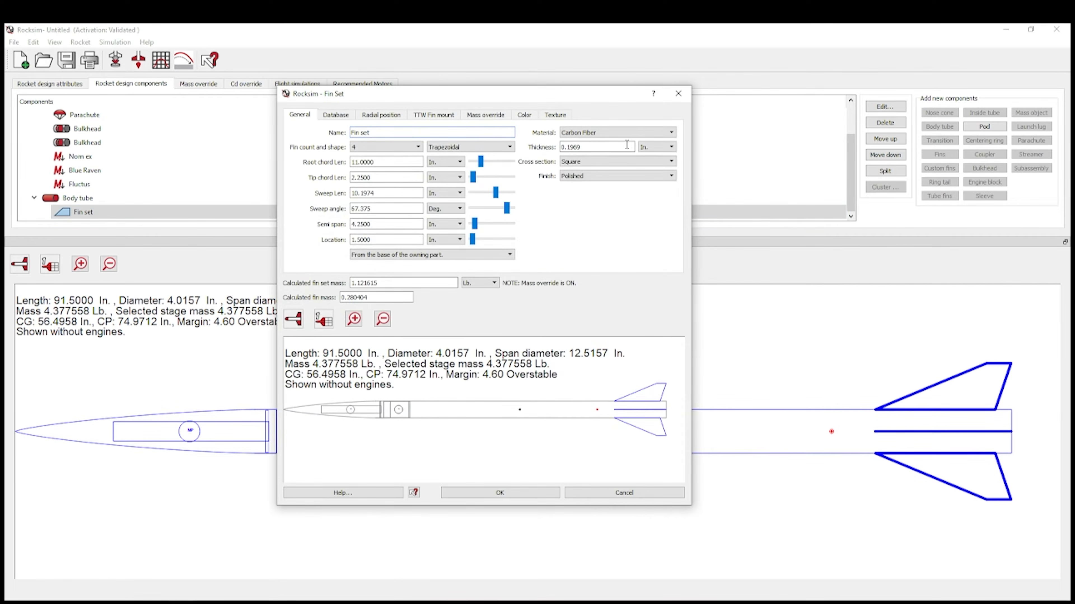
pyautogui.click(636, 163)
pyautogui.click(614, 181)
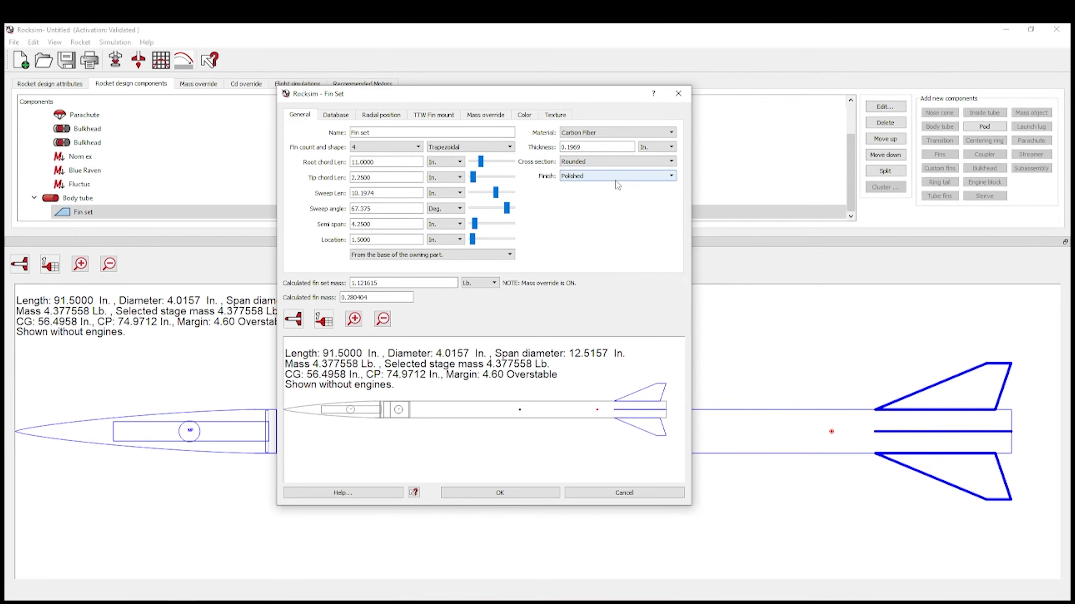
pyautogui.click(614, 162)
pyautogui.click(597, 178)
pyautogui.click(598, 179)
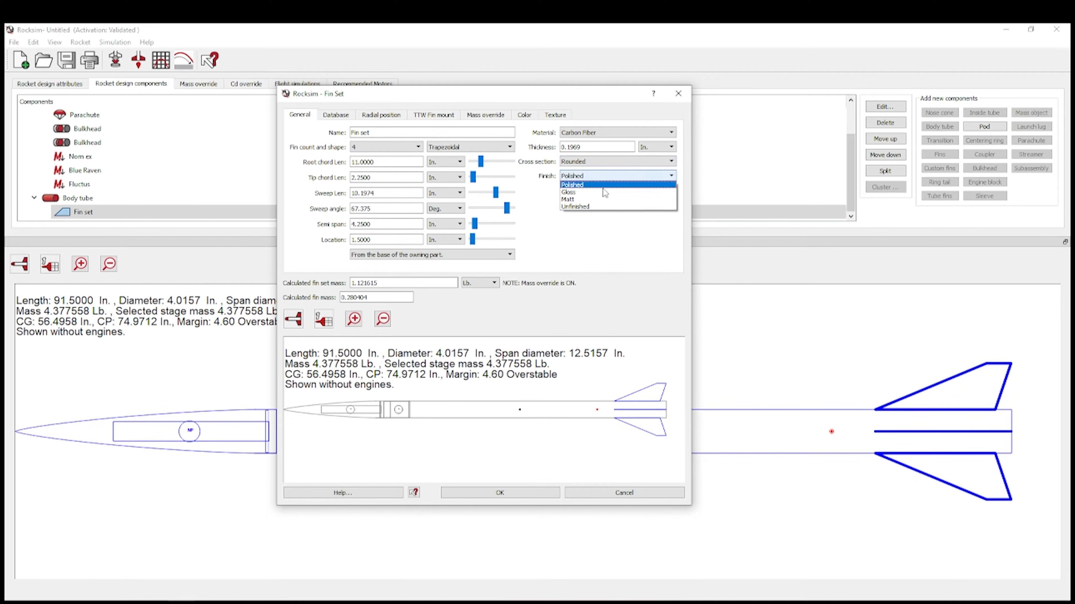
pyautogui.click(595, 206)
pyautogui.click(539, 495)
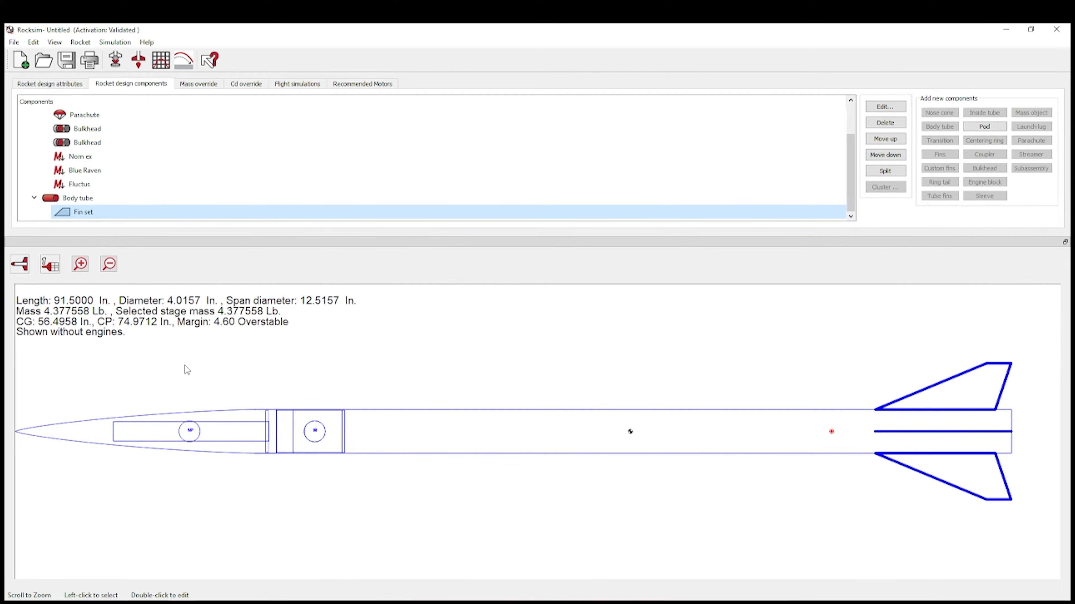
pyautogui.scroll(1, 97, 167)
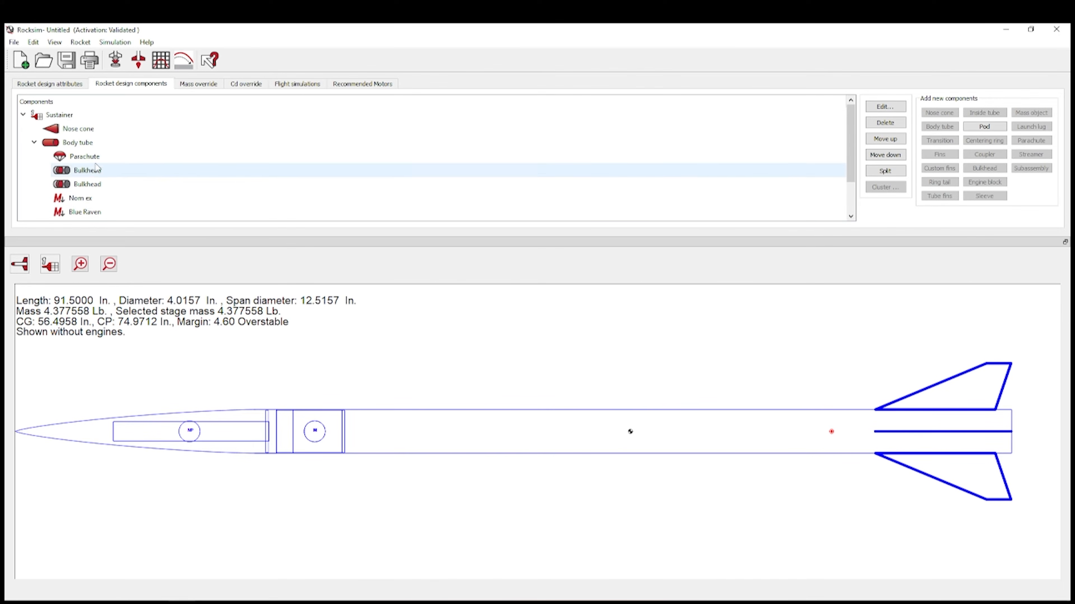
pyautogui.doubleClick(87, 143)
pyautogui.click(988, 101)
pyautogui.click(1029, 112)
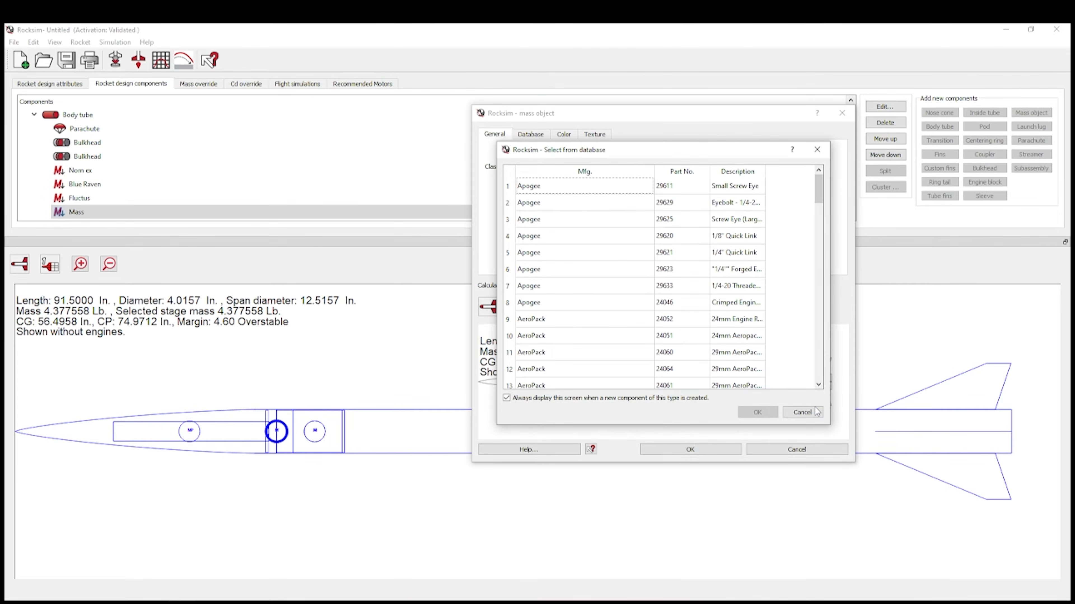
pyautogui.click(802, 412)
pyautogui.click(607, 167)
pyautogui.click(546, 176)
pyautogui.doubleClick(555, 152)
pyautogui.write('Kevlar')
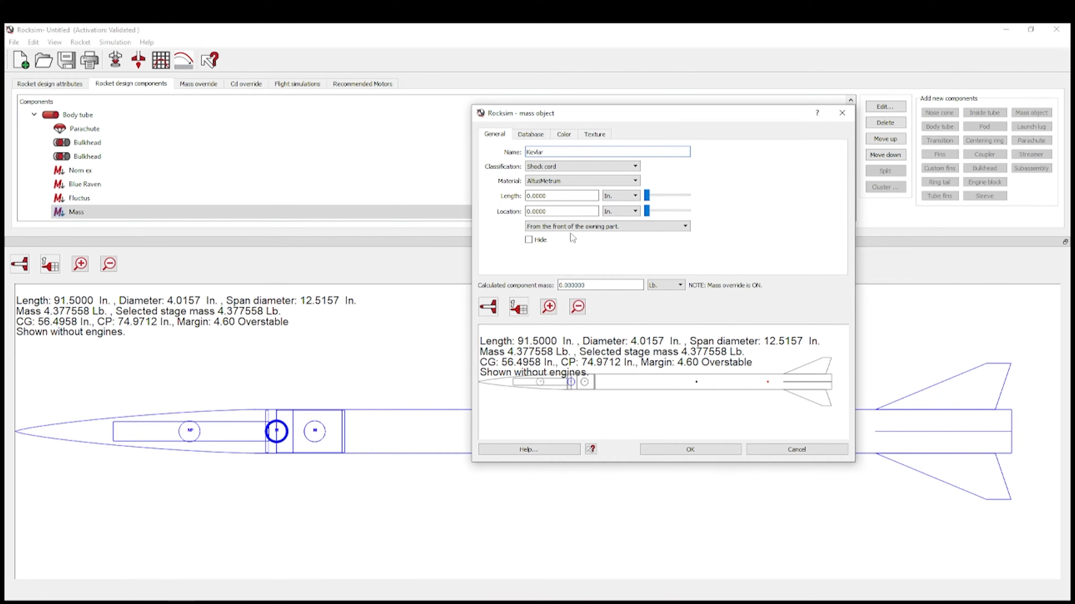
pyautogui.moveTo(569, 211); pyautogui.dragTo(518, 211)
pyautogui.click(553, 194)
pyautogui.click(599, 181)
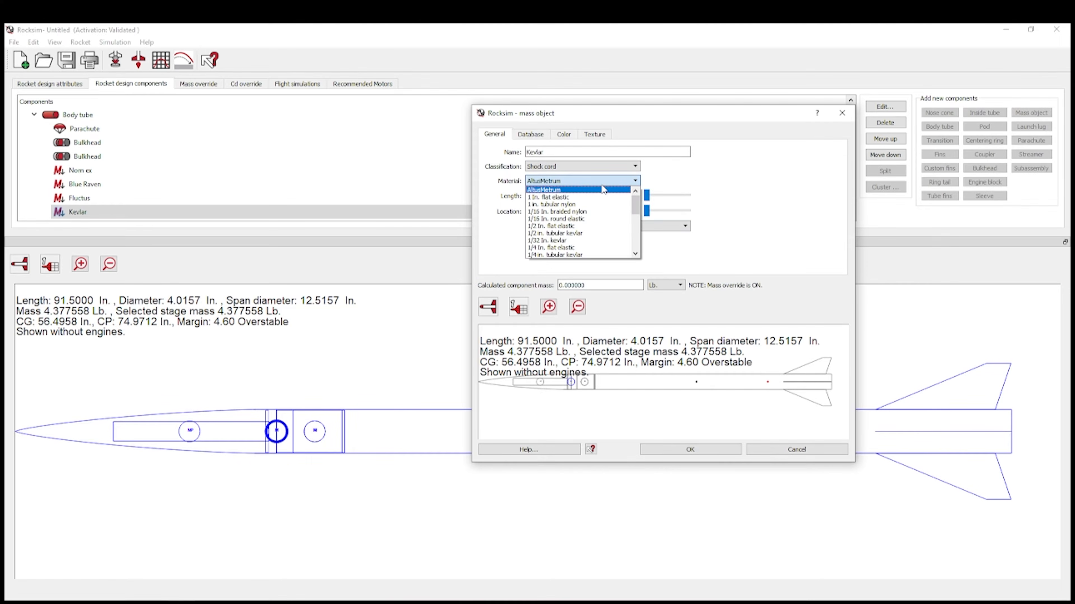
pyautogui.click(582, 166)
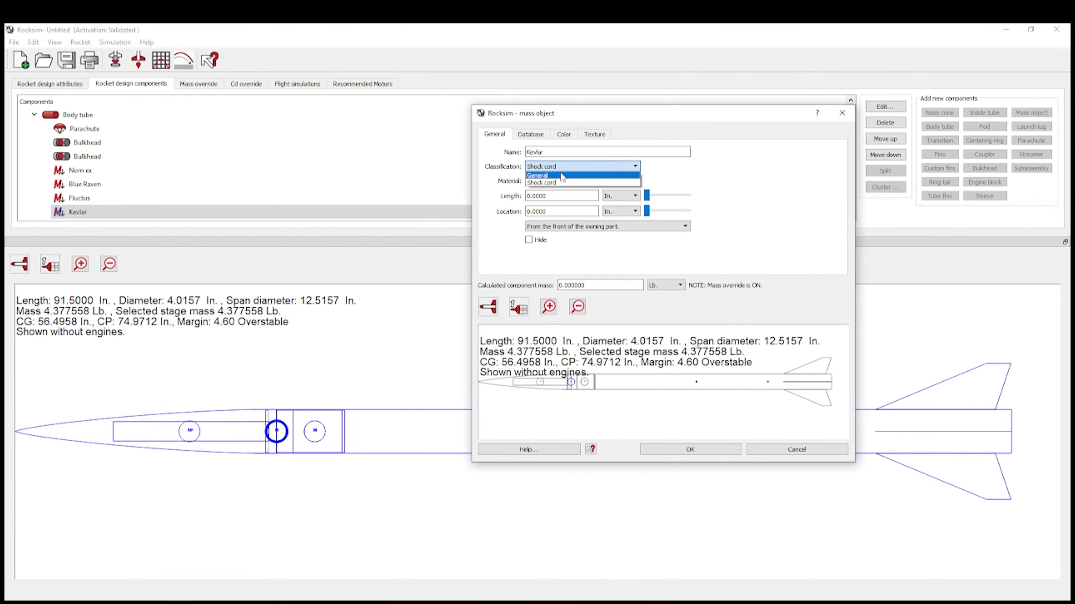
pyautogui.click(569, 181)
pyautogui.doubleClick(570, 182)
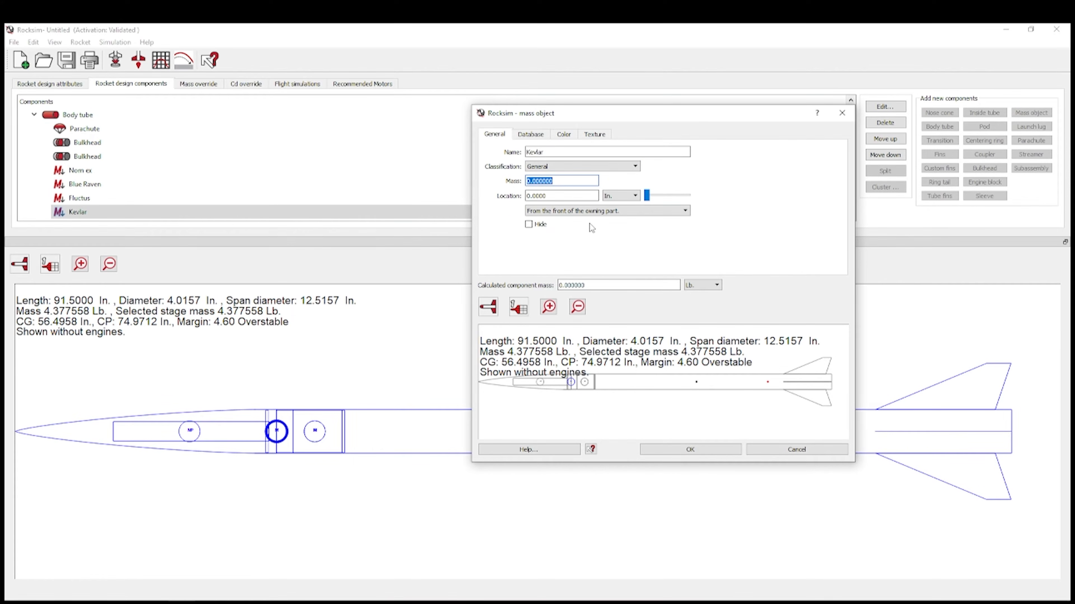
pyautogui.write('2.8')
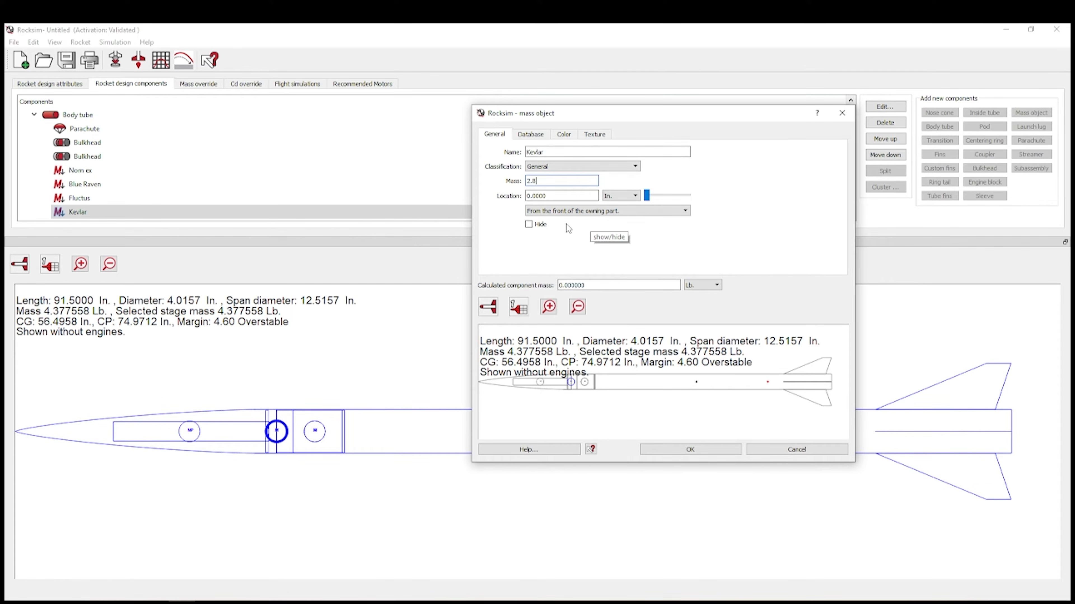
pyautogui.click(574, 195)
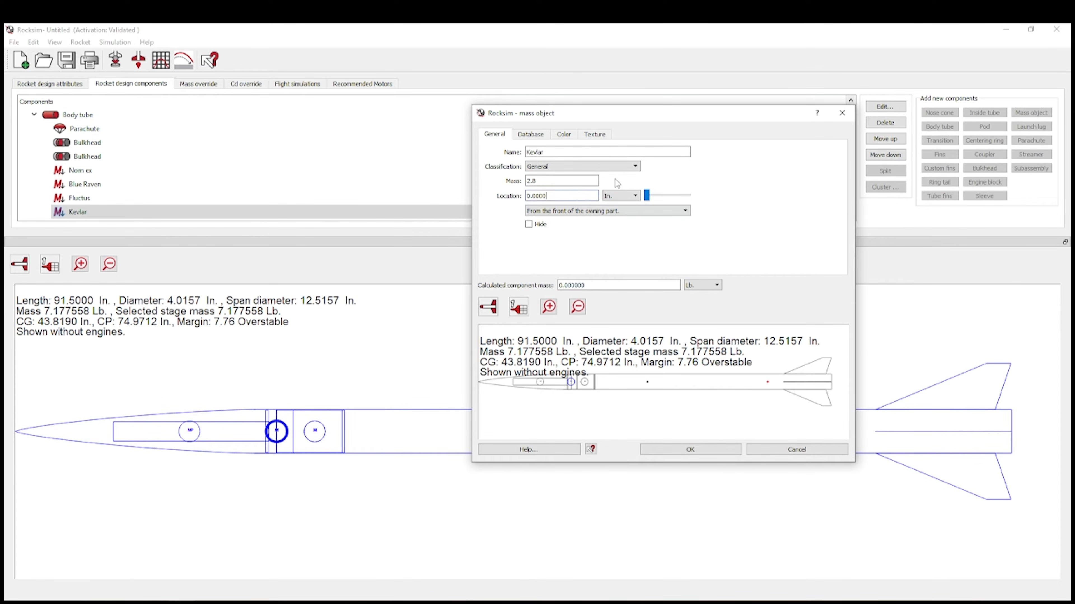
pyautogui.click(610, 167)
pyautogui.click(587, 176)
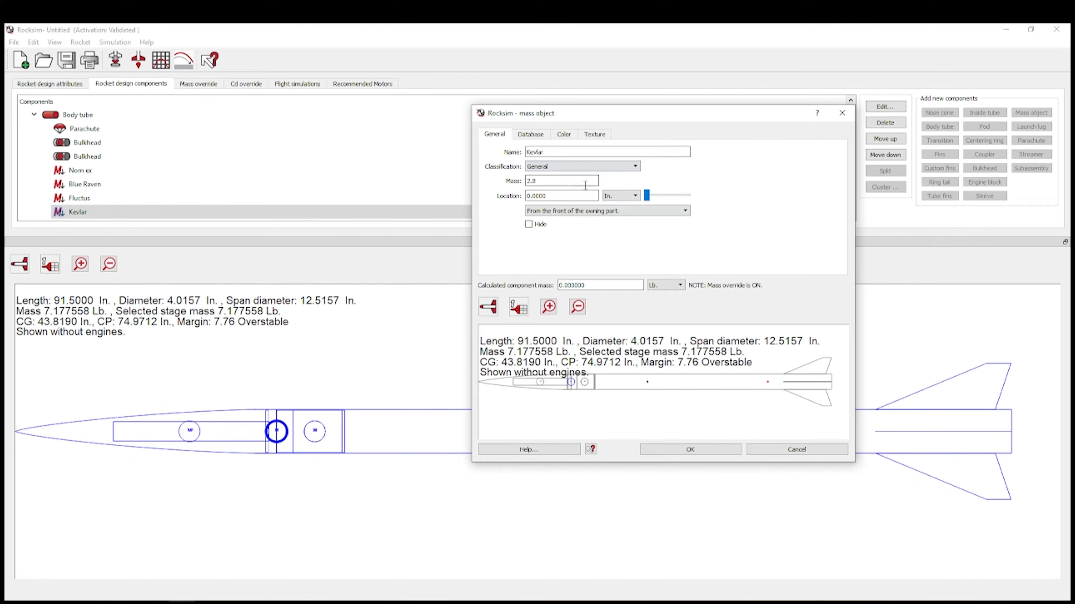
pyautogui.click(799, 450)
pyautogui.click(672, 305)
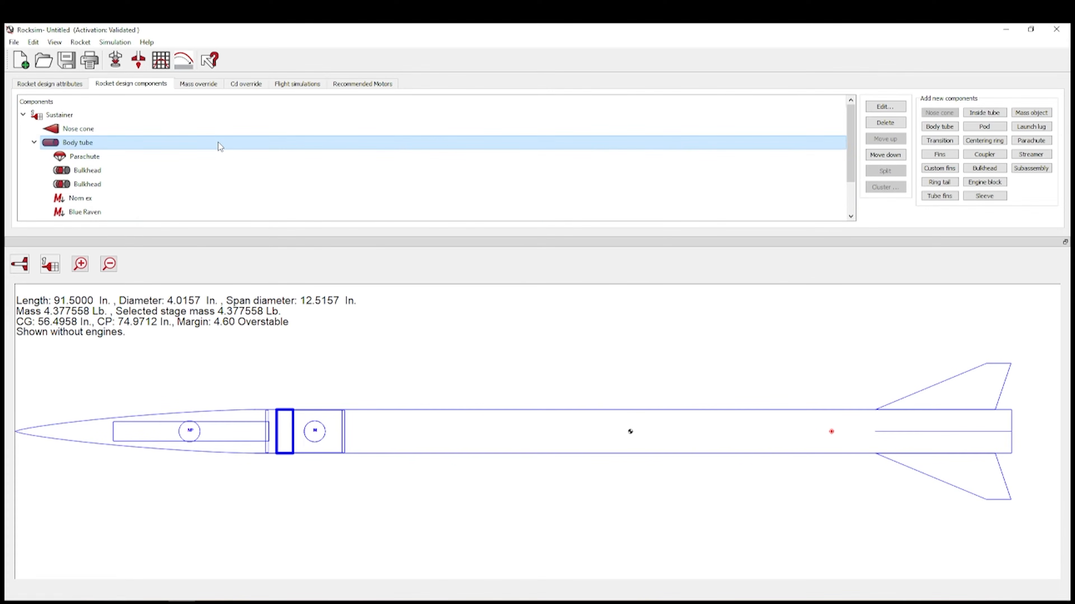
# - Add a new mass object to the forward body tube with a 2.8 oz mass
pyautogui.doubleClick(217, 142)
pyautogui.click(990, 101)
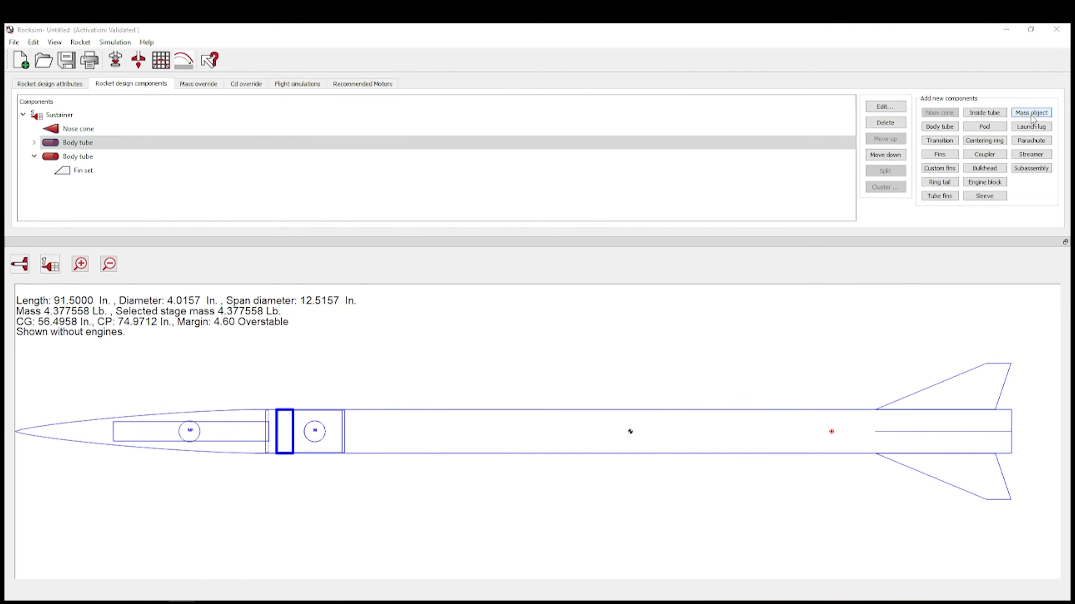
pyautogui.click(1031, 112)
pyautogui.click(813, 412)
pyautogui.click(621, 182)
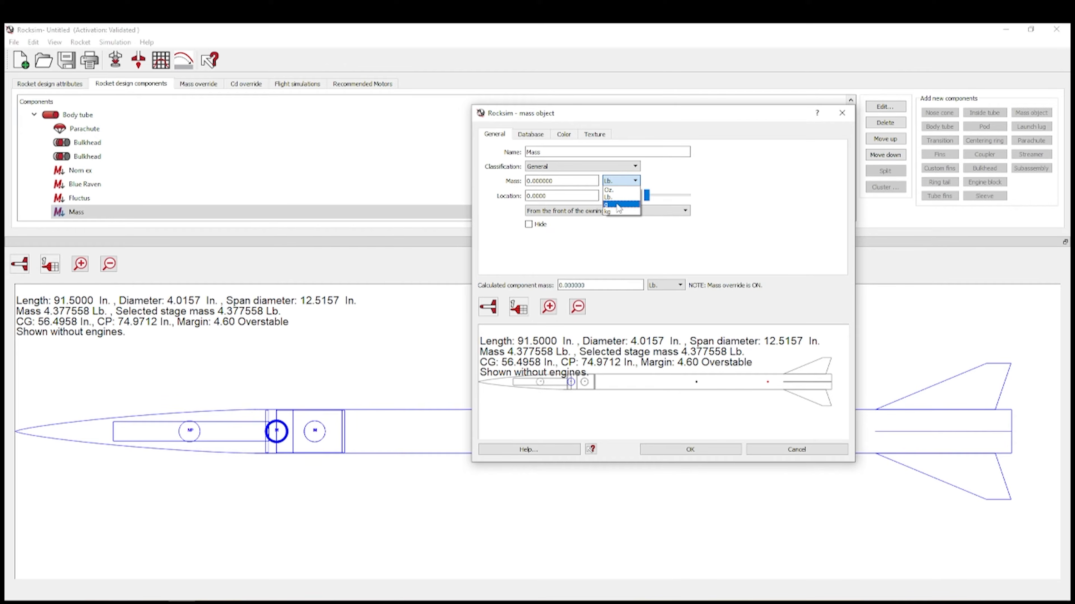
pyautogui.click(609, 190)
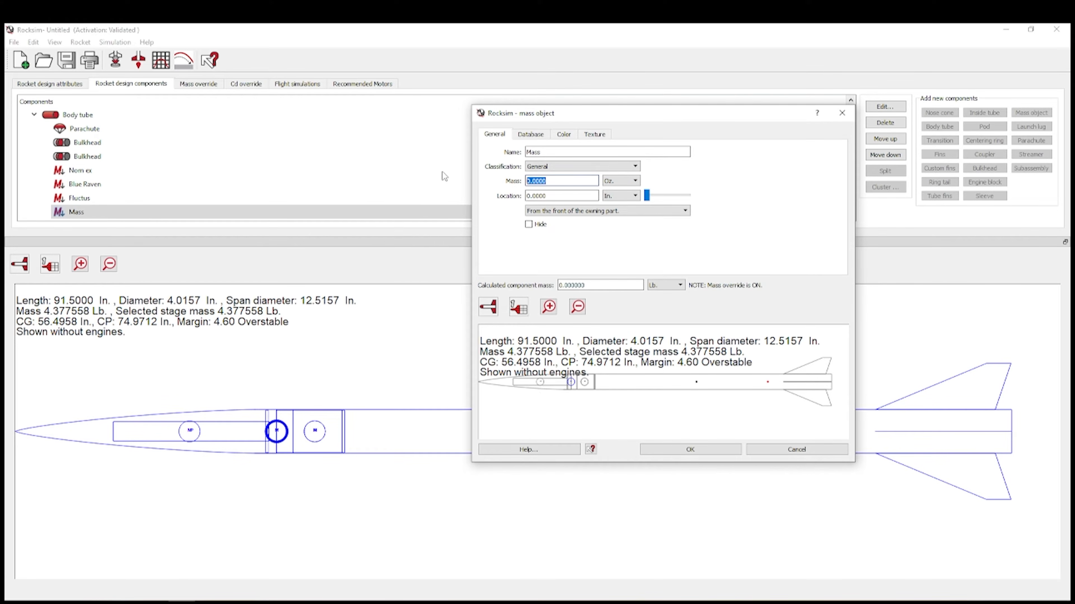
pyautogui.write('2.8')
# - Locate the mass -8 in. from the tube's front, save it, and select the Mass entry
pyautogui.click(581, 211)
pyautogui.click(569, 199)
pyautogui.write('-8')
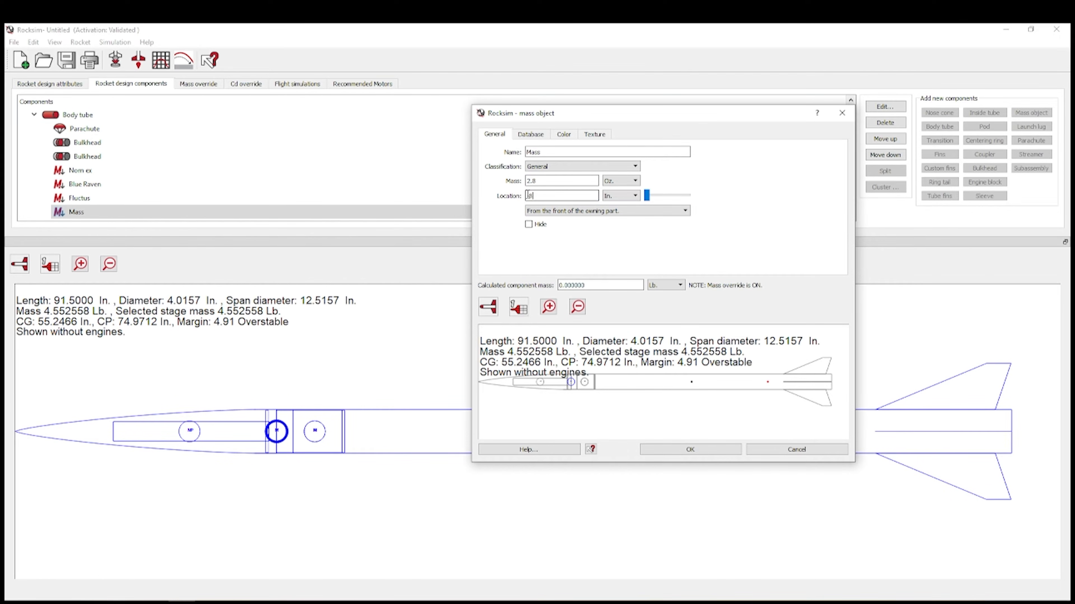
pyautogui.click(575, 180)
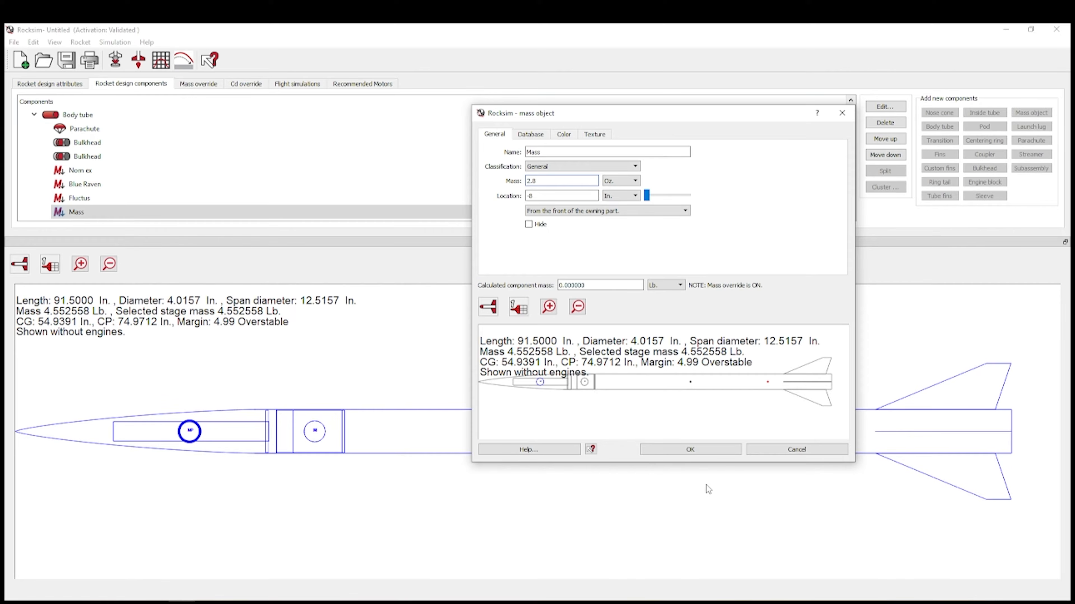
pyautogui.click(707, 453)
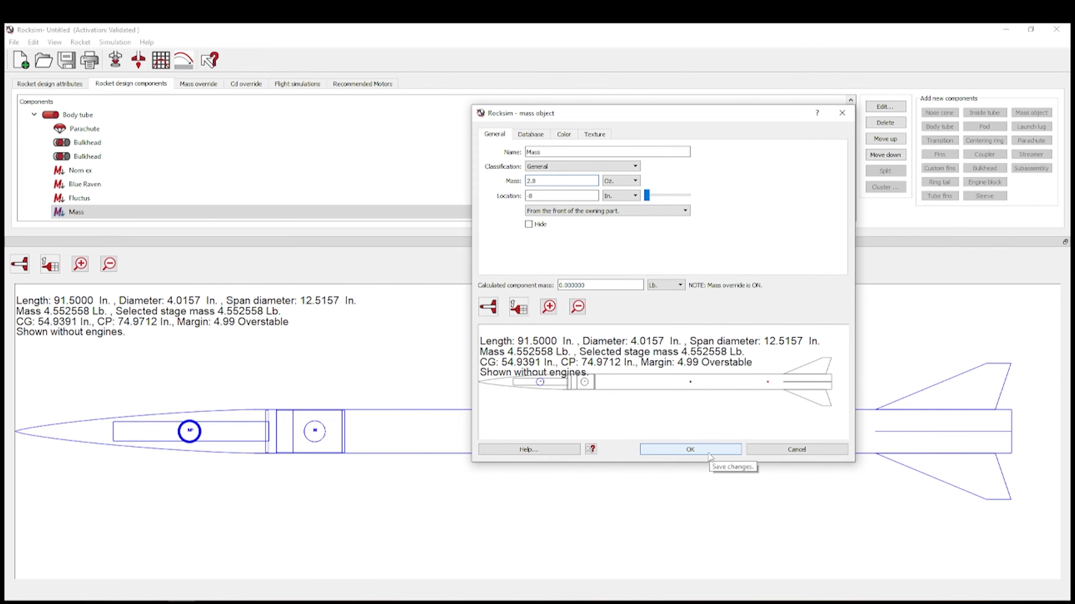
pyautogui.scroll(-1, 266, 187)
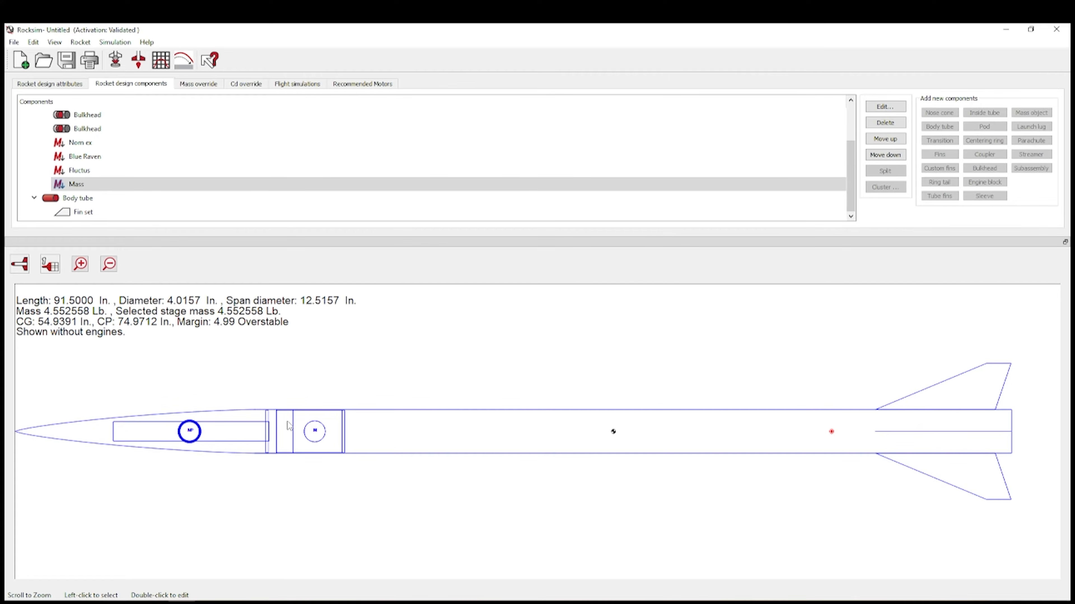
pyautogui.click(196, 187)
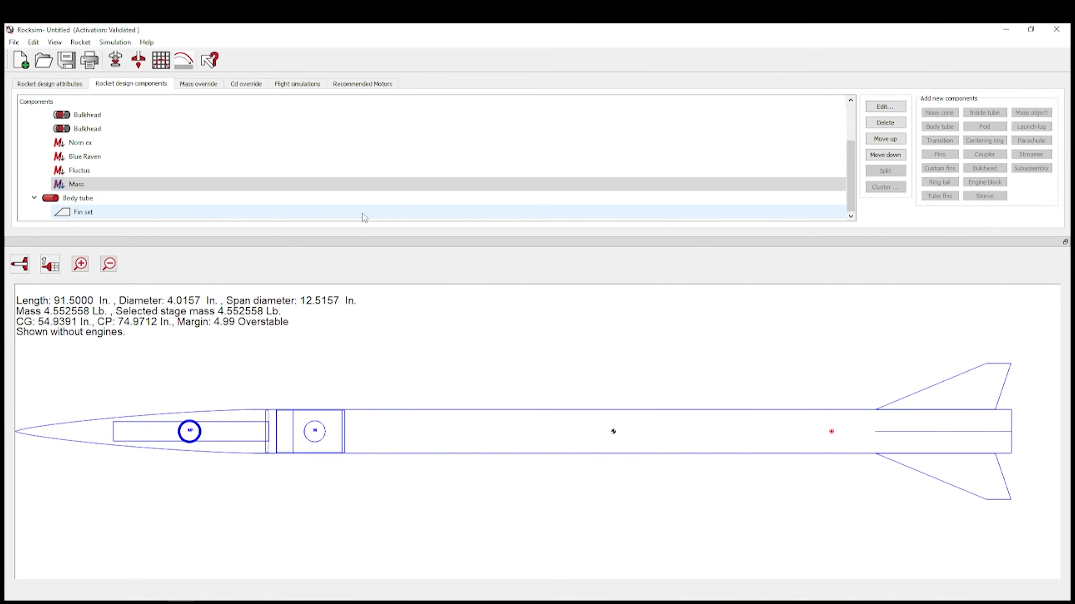
# - Add a General mass object named 'Fillet Epoxxy' to the rear body tube
pyautogui.click(209, 197)
pyautogui.click(1031, 112)
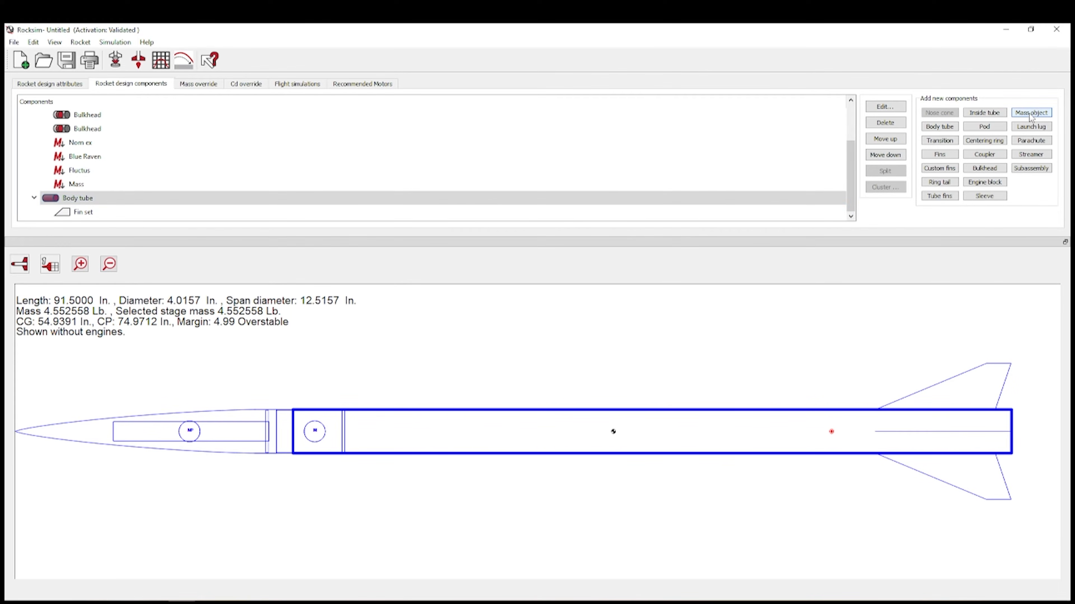
pyautogui.click(801, 412)
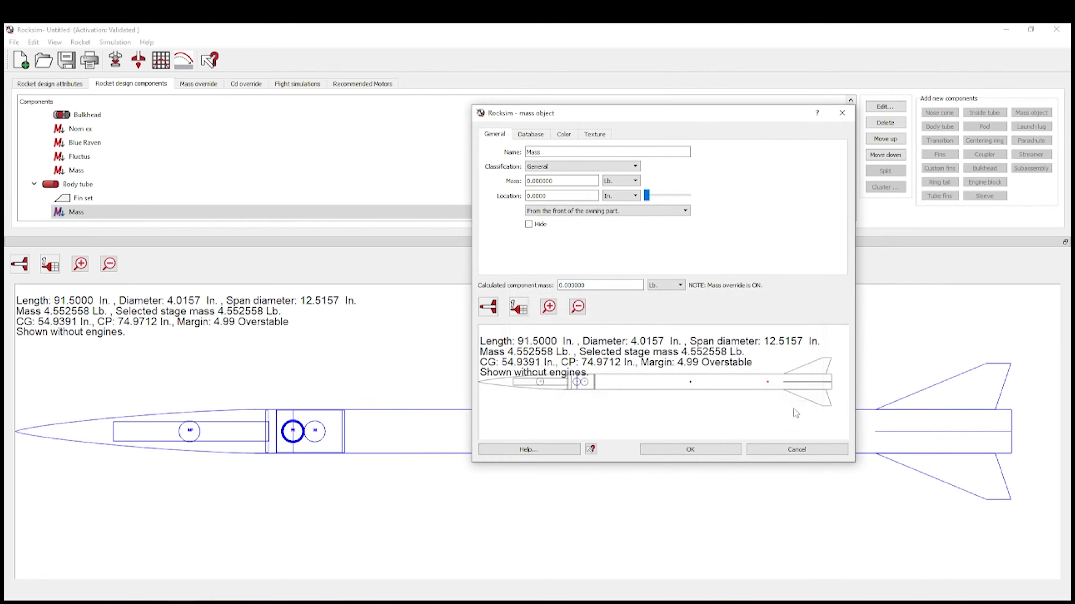
pyautogui.click(624, 168)
pyautogui.click(625, 174)
pyautogui.moveTo(577, 151); pyautogui.dragTo(461, 145)
pyautogui.write('Fillet Epoxx')
# - Give the mass 100 g and slide it toward the tail among the fins
pyautogui.click(620, 181)
pyautogui.click(618, 205)
pyautogui.moveTo(560, 179); pyautogui.dragTo(501, 186)
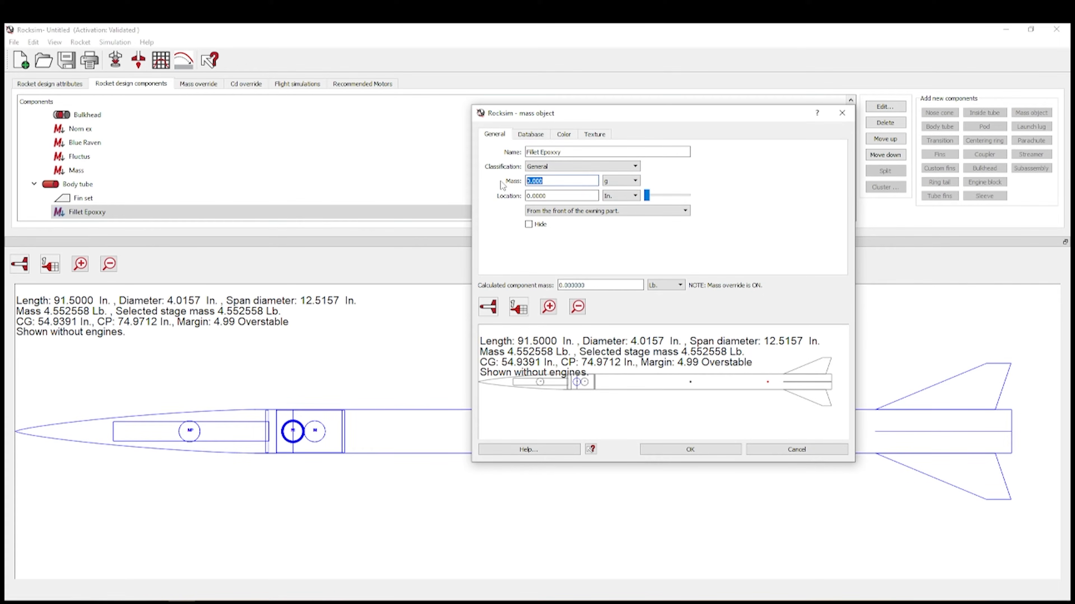
pyautogui.write('100')
pyautogui.click(578, 196)
pyautogui.moveTo(646, 195); pyautogui.dragTo(684, 195)
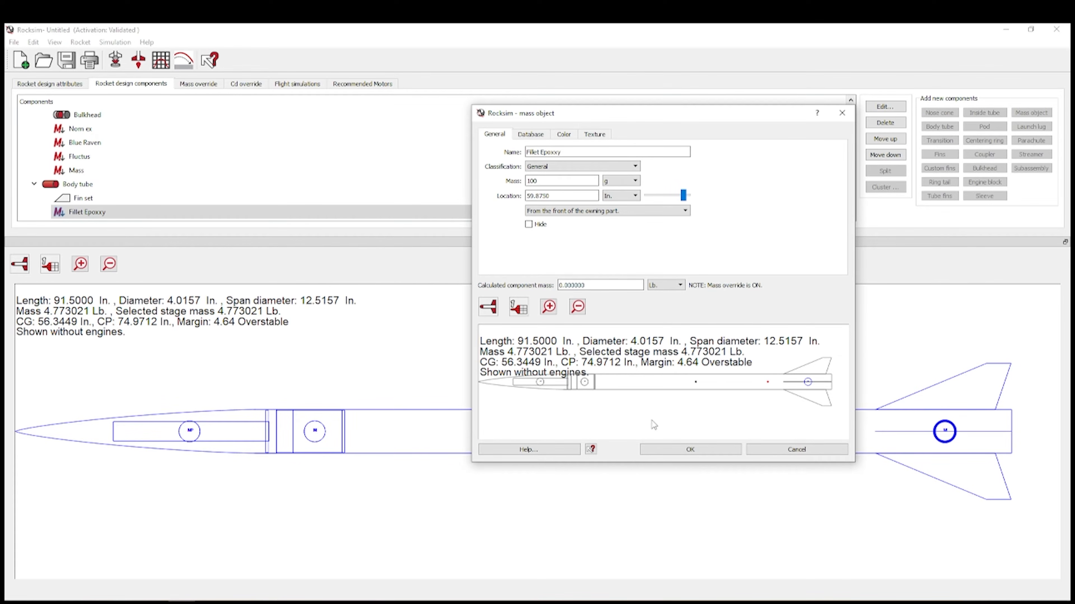
pyautogui.click(696, 455)
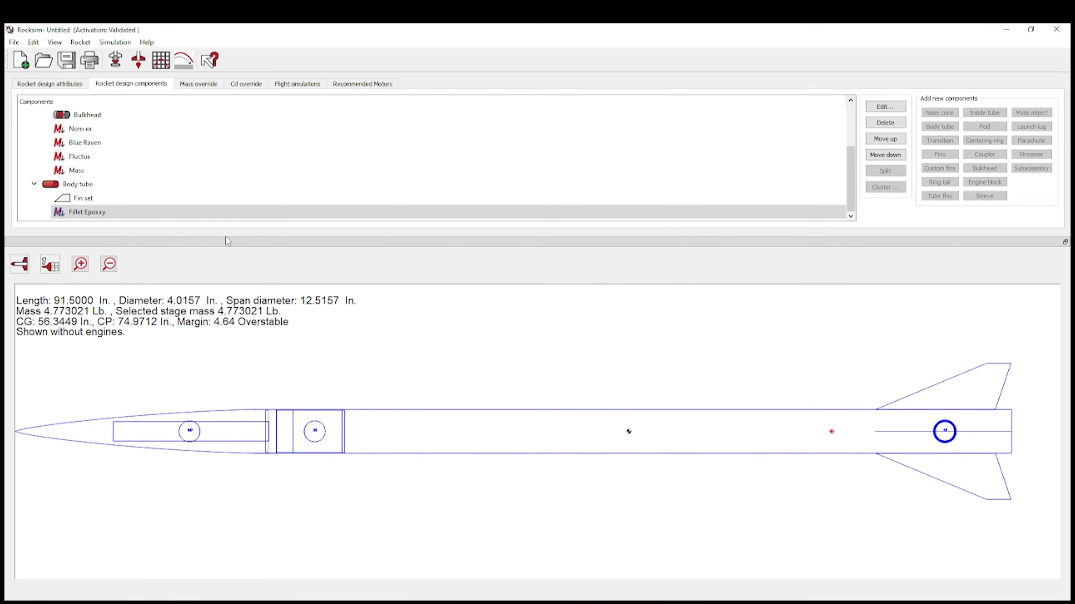
# - Delete the Fillet Epoxxy mass object from the component tree
pyautogui.click(183, 211)
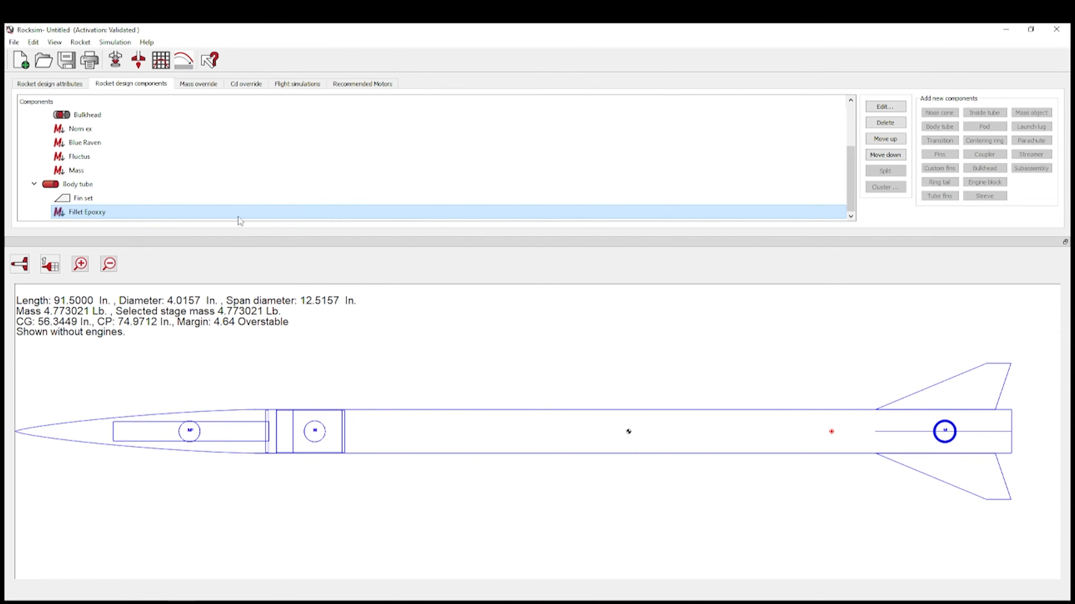
pyautogui.click(871, 123)
pyautogui.click(536, 325)
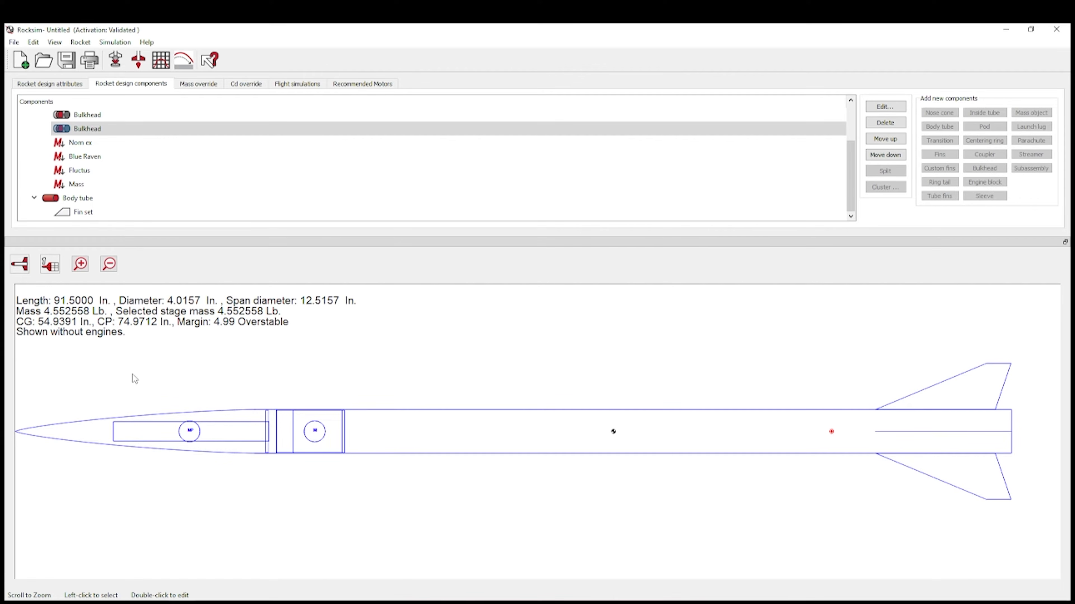
# - Enter a sustainer CG of 54.93 in and a sustainer mass of 9 lb under Mass override
pyautogui.click(198, 85)
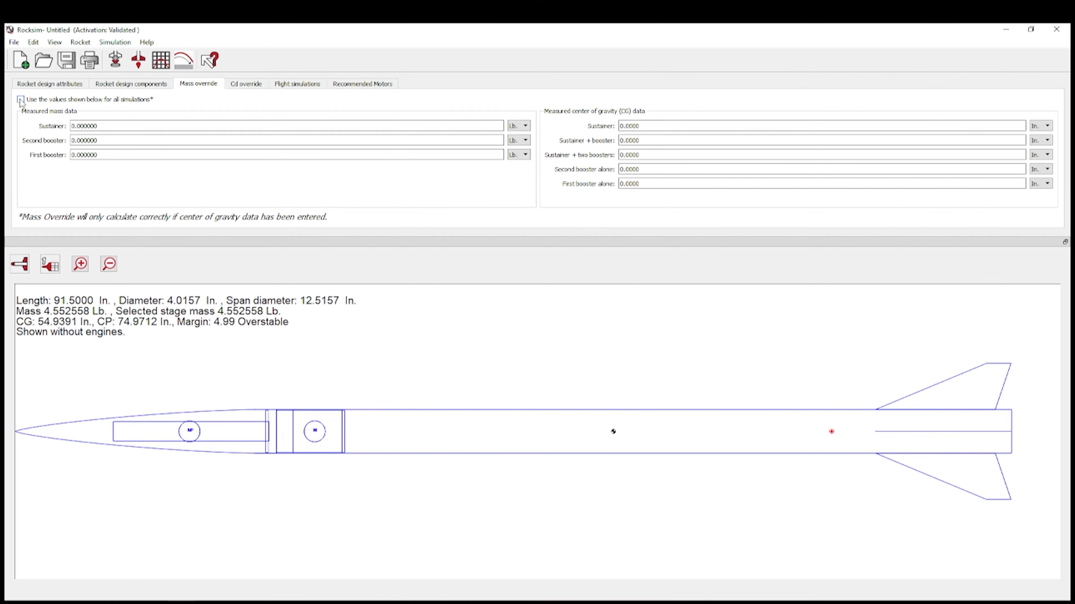
pyautogui.click(626, 126)
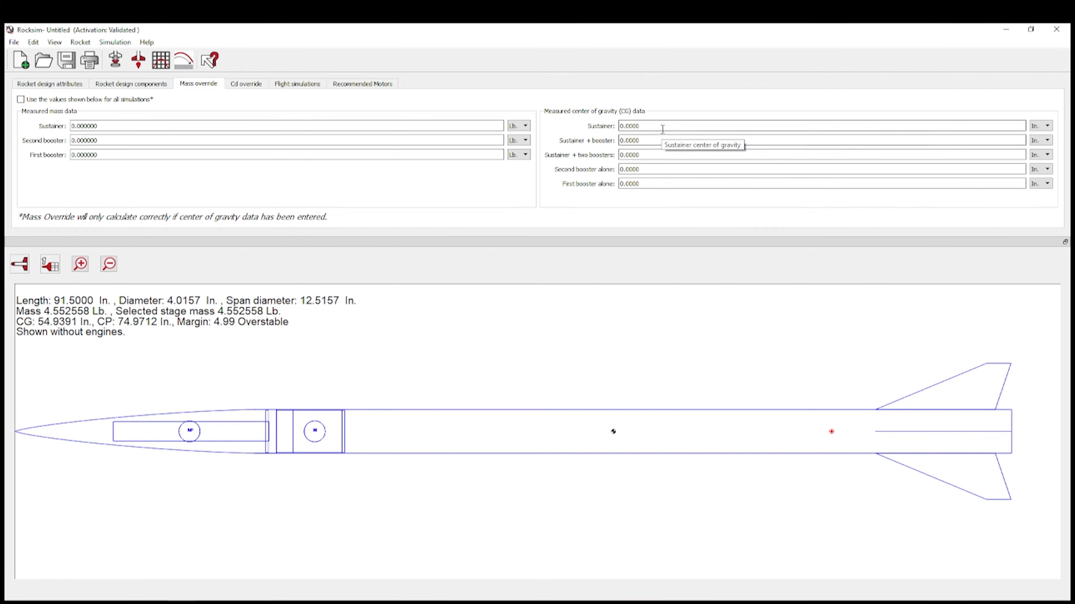
pyautogui.write('54.93')
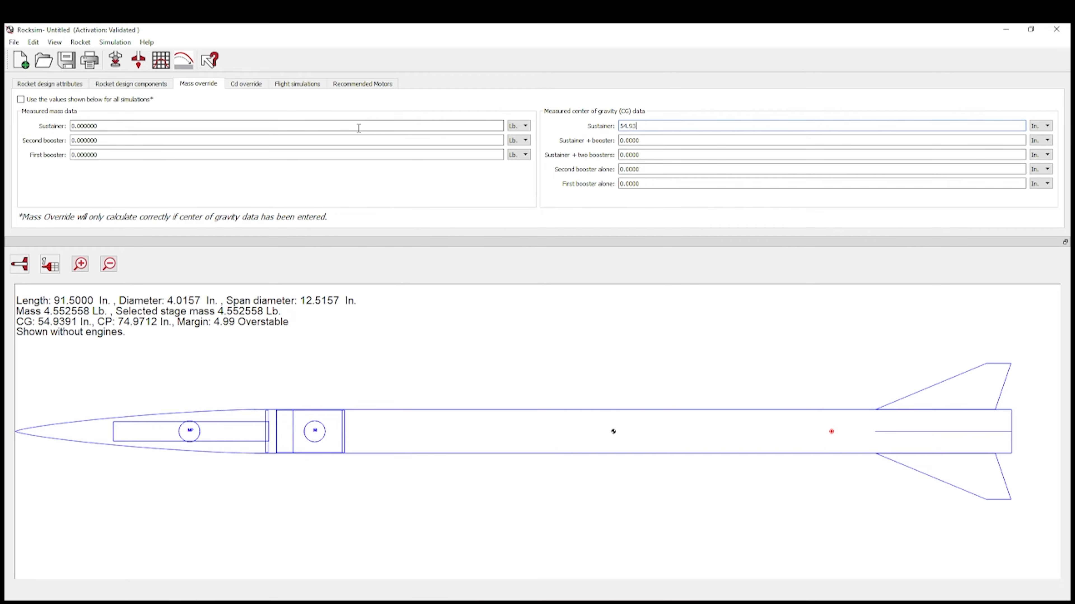
pyautogui.click(392, 125)
pyautogui.write('9')
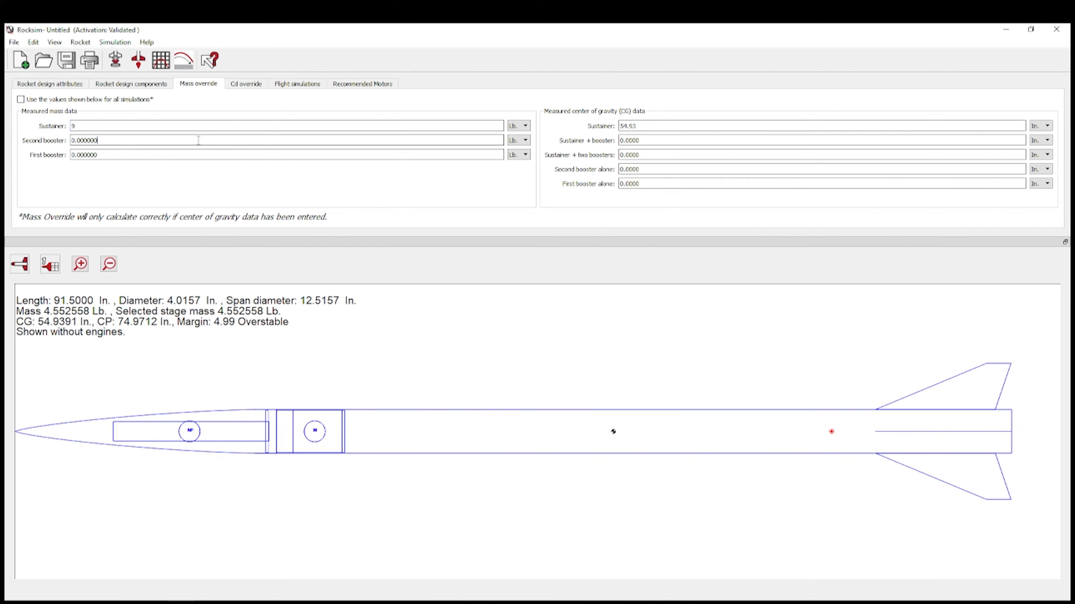
# - Switch the mass override on, then off again, and return to the component list
pyautogui.click(21, 100)
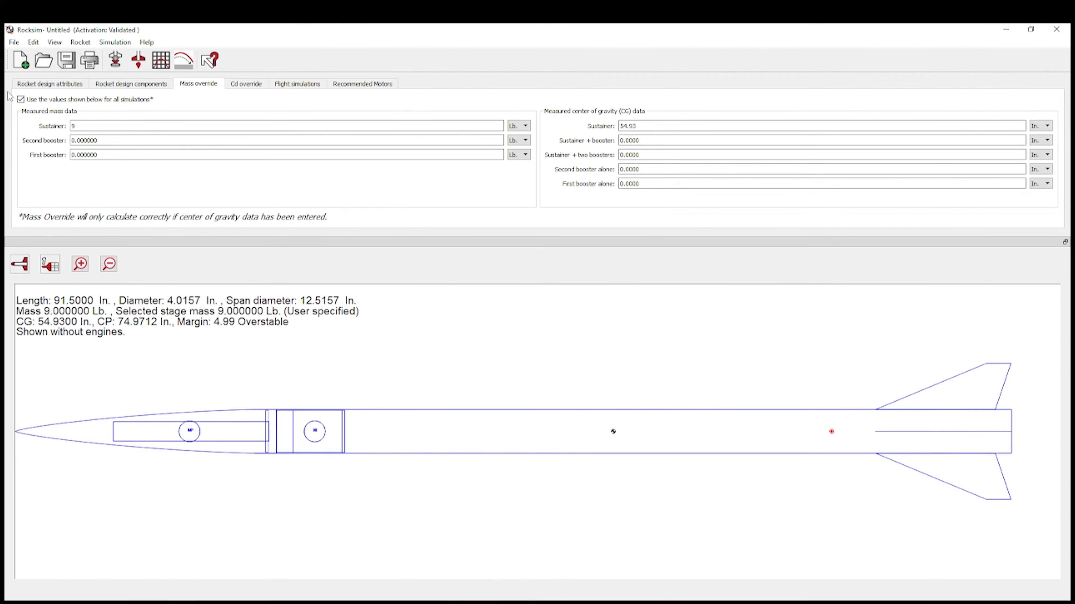
pyautogui.click(20, 101)
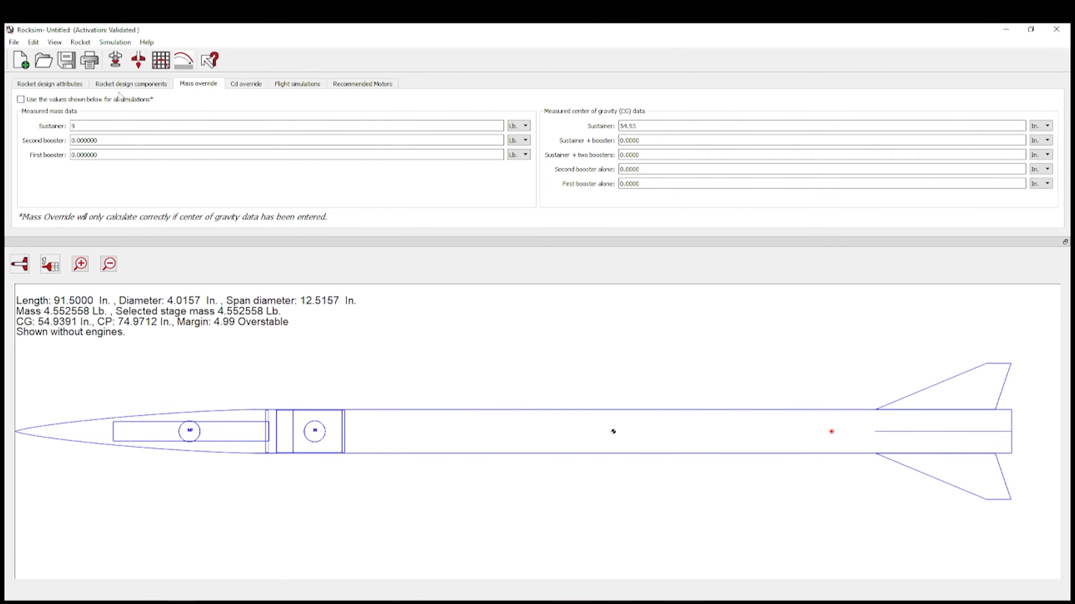
pyautogui.click(127, 87)
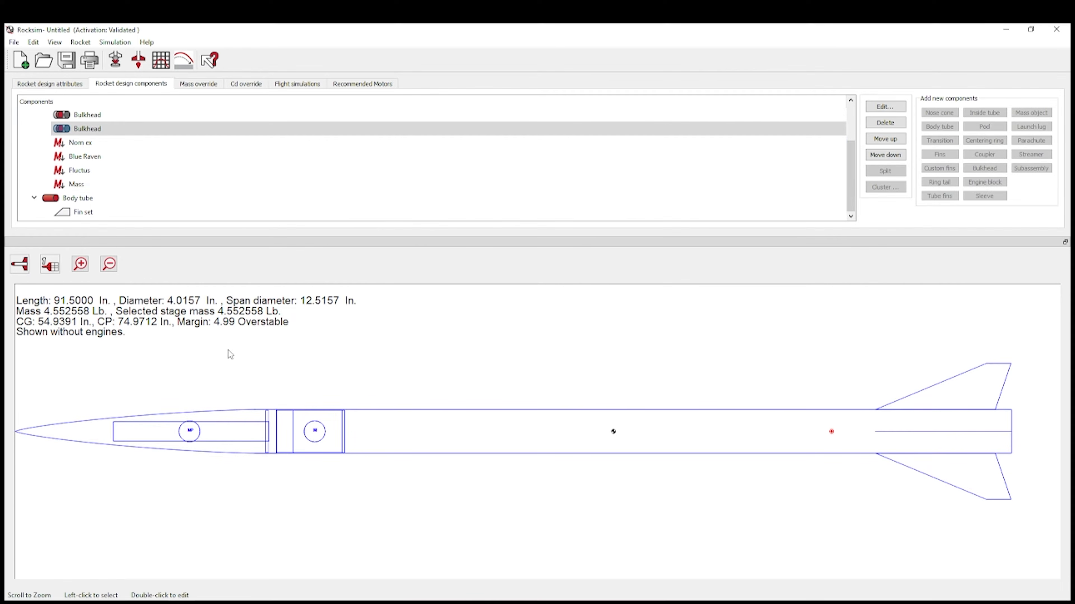
# - Add an Apogee 10205 38mm inner tube to the rear body tube
pyautogui.click(119, 204)
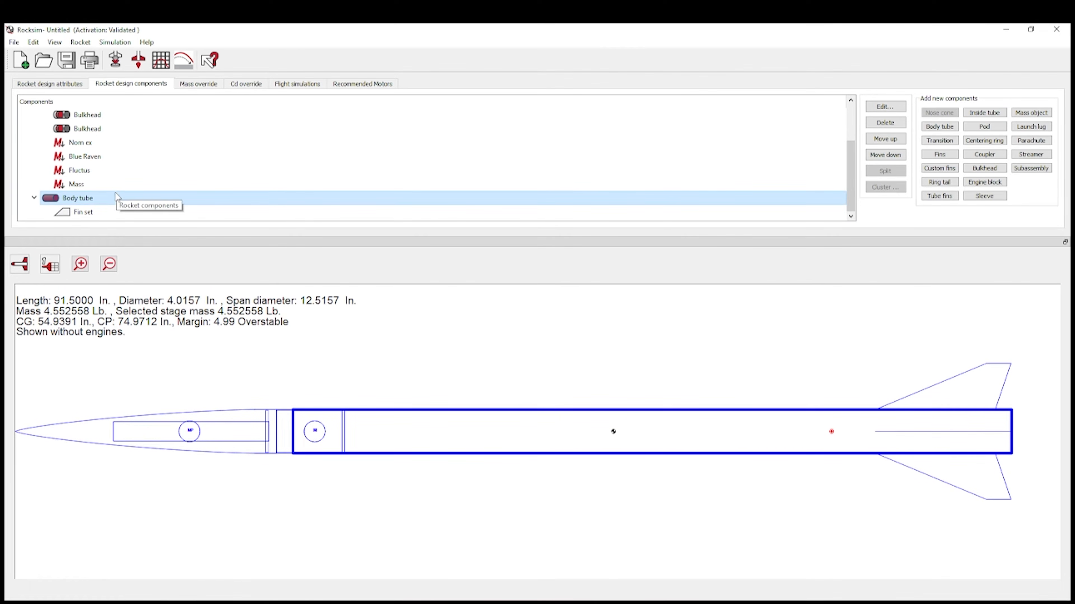
pyautogui.click(998, 115)
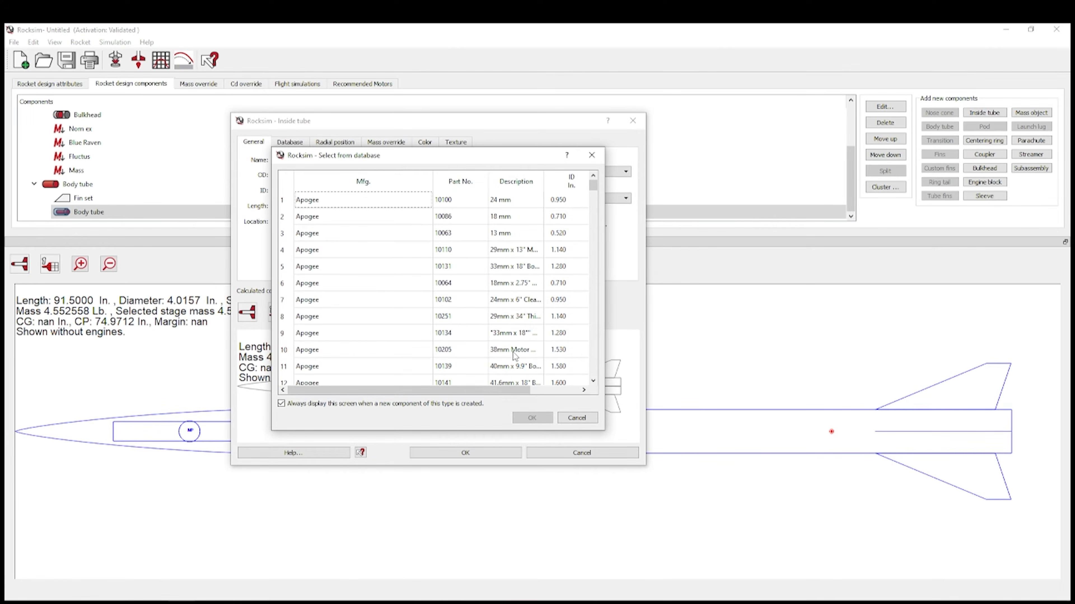
pyautogui.click(514, 355)
pyautogui.click(533, 418)
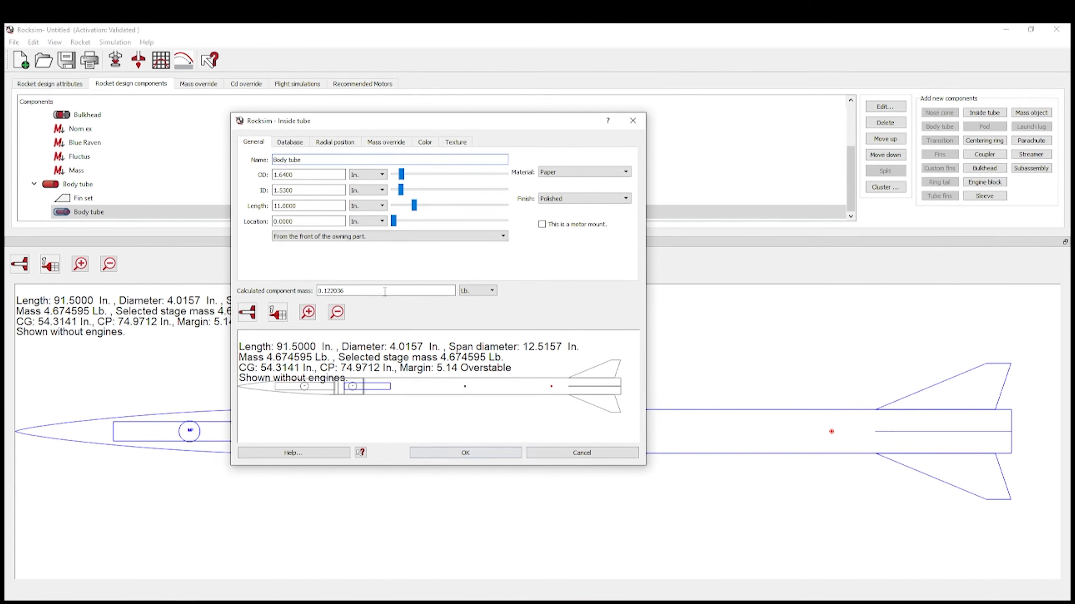
# - Place the inner tube at location 0 from the body tube's base, then view the fin set's TTW settings
pyautogui.click(399, 222)
pyautogui.moveTo(298, 223); pyautogui.dragTo(249, 214)
pyautogui.click(355, 237)
pyautogui.click(341, 252)
pyautogui.write('0')
pyautogui.click(304, 206)
pyautogui.click(454, 457)
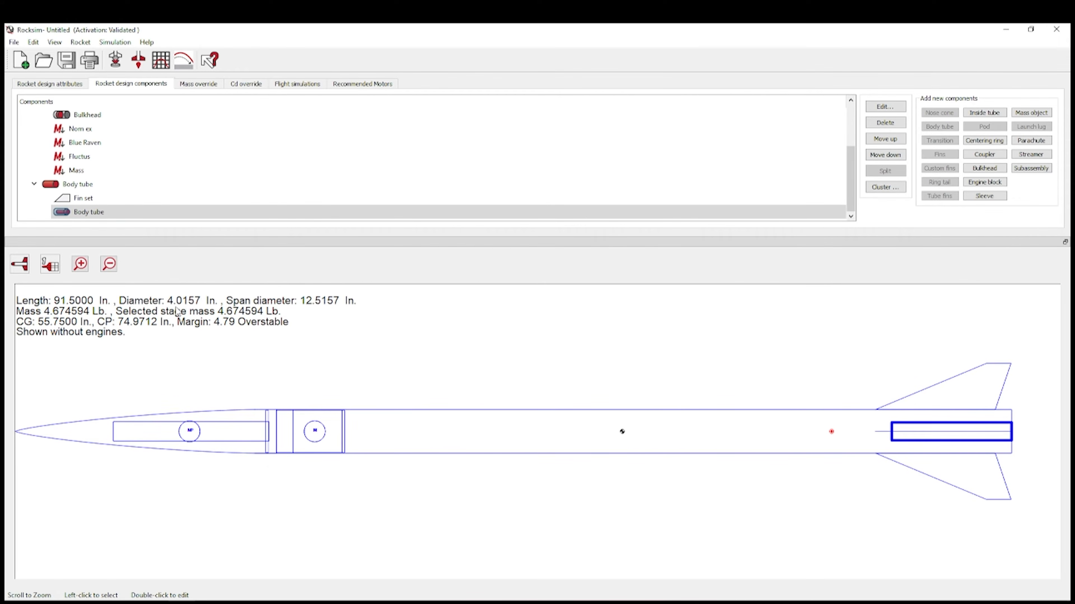
pyautogui.doubleClick(322, 197)
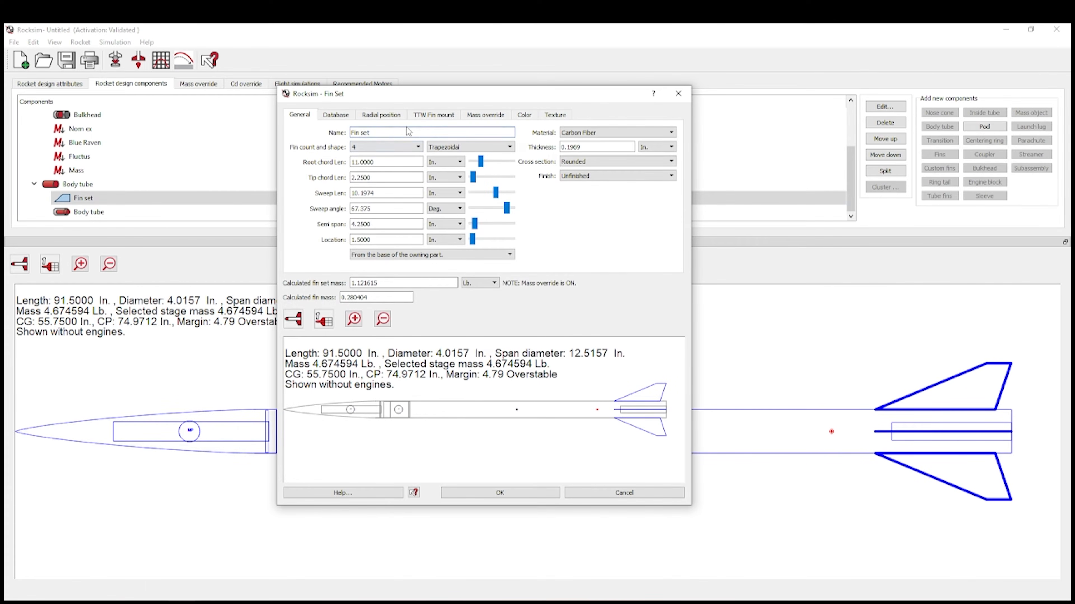
pyautogui.click(449, 115)
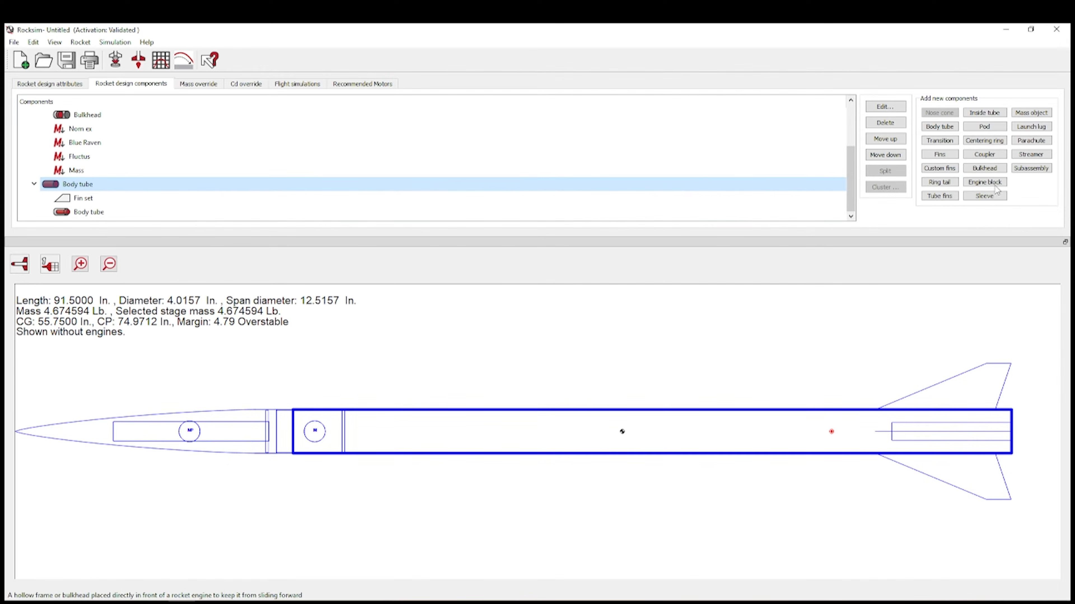
# - Add a LOC CR-3.9-1.14 centering ring at the body tube's aft end
pyautogui.click(981, 143)
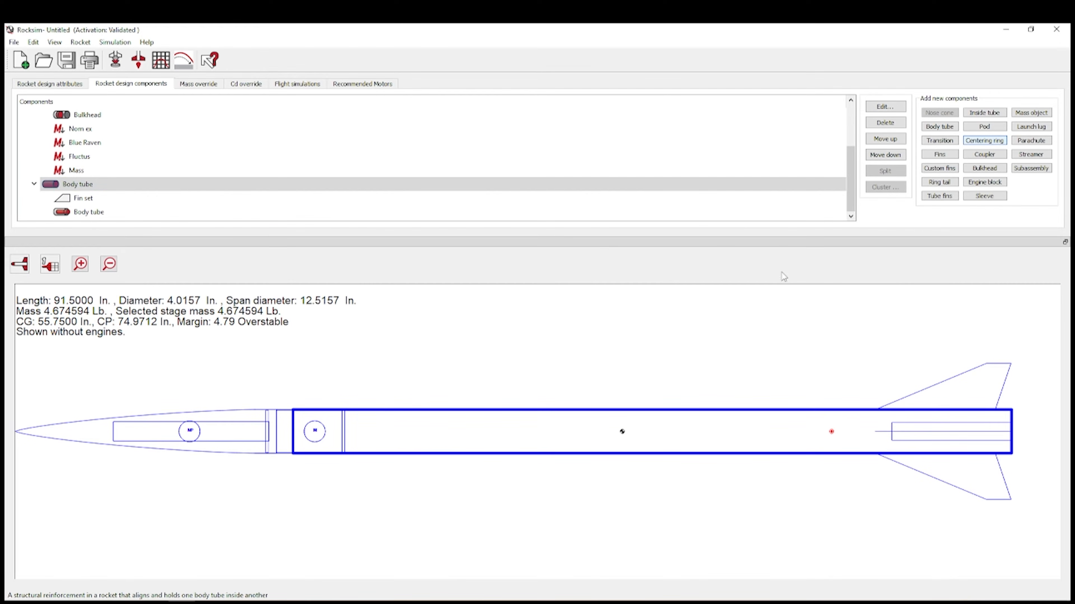
pyautogui.scroll(-10, 503, 368)
pyautogui.scroll(-18, 503, 369)
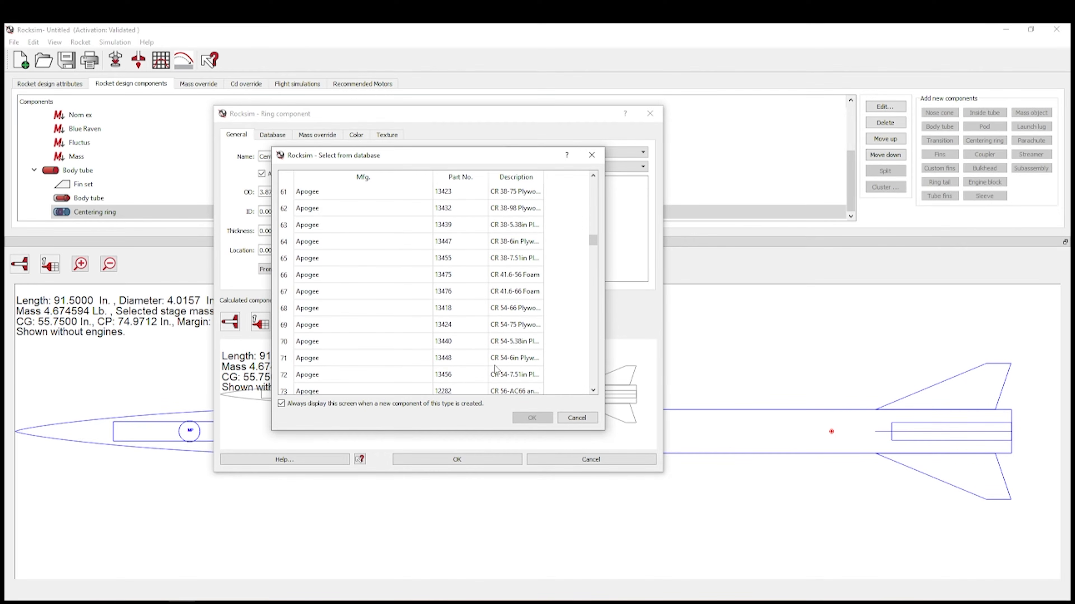
pyautogui.click(478, 392)
pyautogui.click(532, 418)
pyautogui.moveTo(387, 249); pyautogui.dragTo(462, 256)
pyautogui.click(440, 459)
# - Copy the centering ring into the body tube and move the duplicate forward to 55.5 in
pyautogui.click(121, 213)
pyautogui.doubleClick(84, 171)
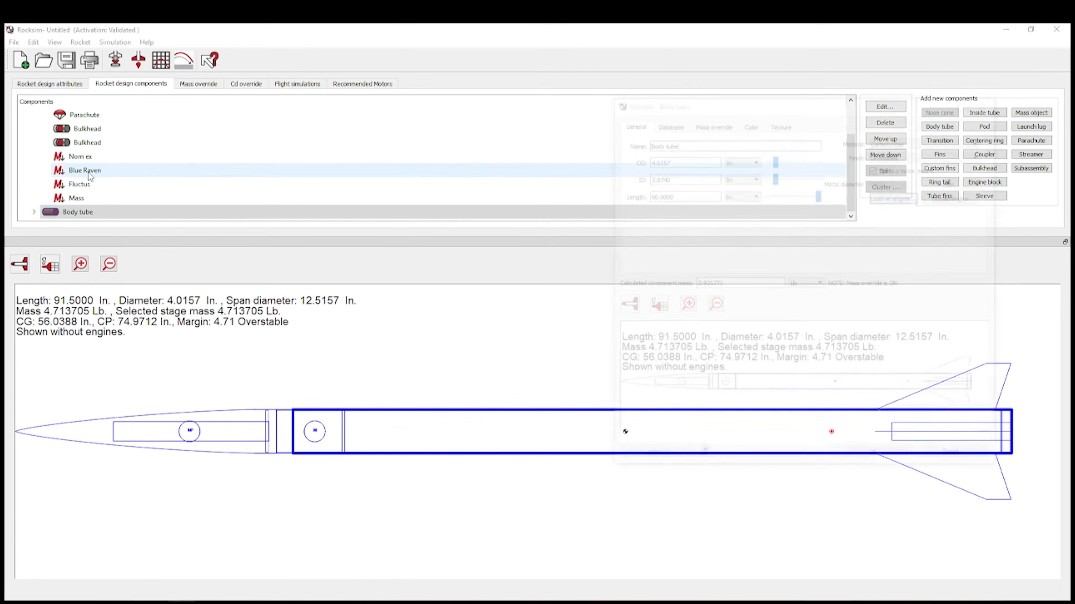
pyautogui.click(961, 461)
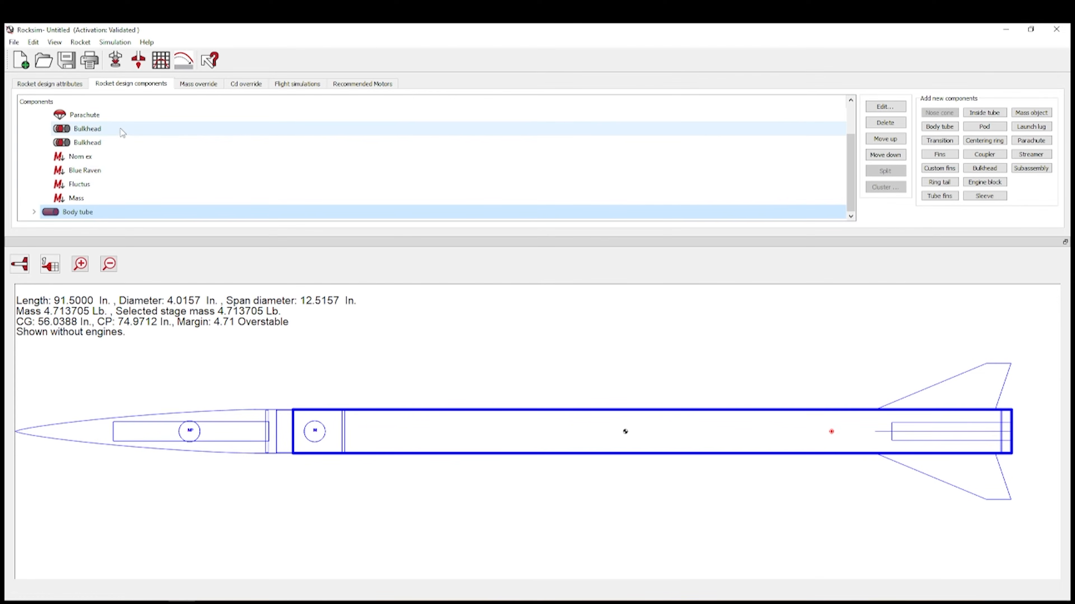
pyautogui.click(34, 212)
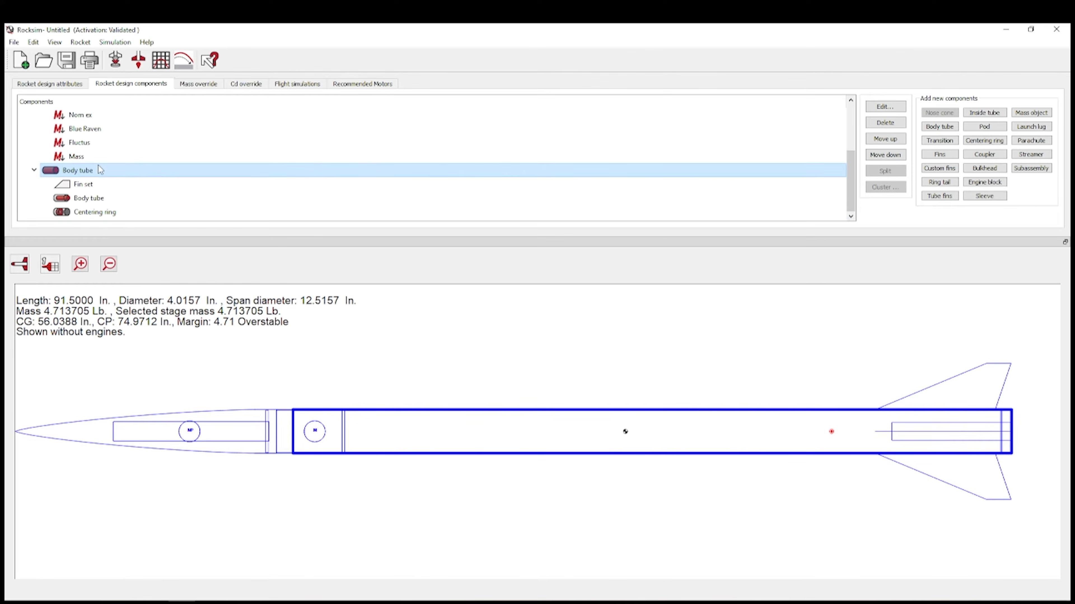
pyautogui.rightClick(96, 176)
pyautogui.click(136, 208)
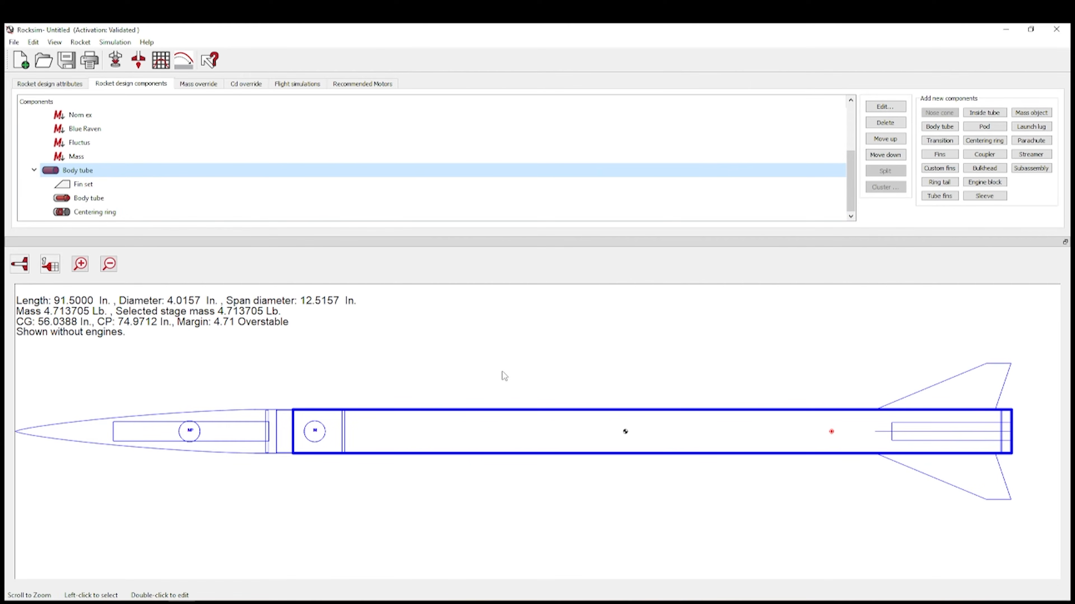
pyautogui.click(118, 212)
pyautogui.rightClick(106, 215)
pyautogui.click(168, 234)
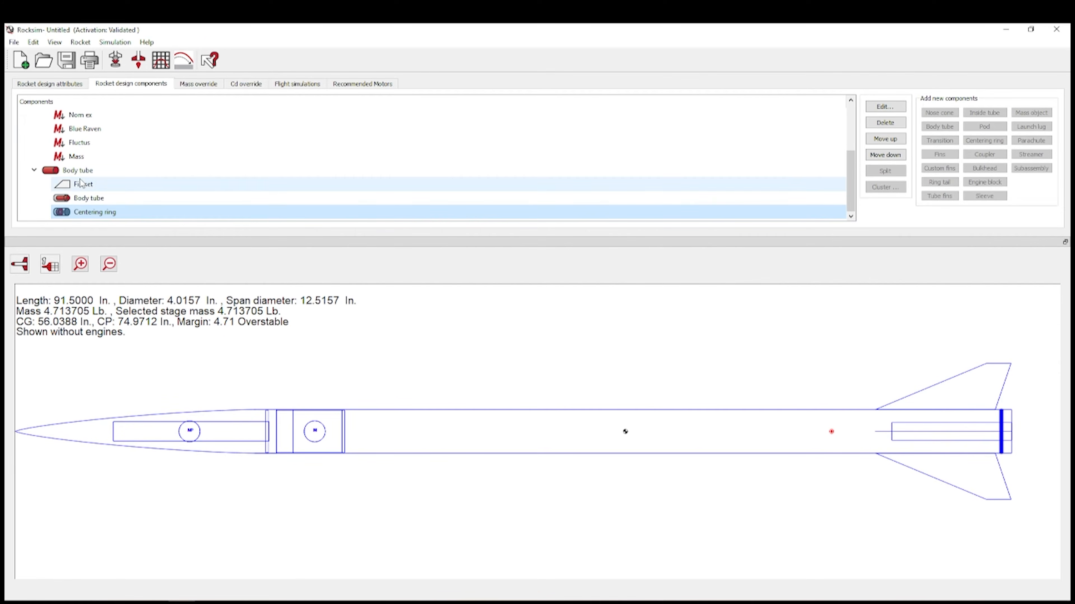
pyautogui.rightClick(78, 171)
pyautogui.click(125, 208)
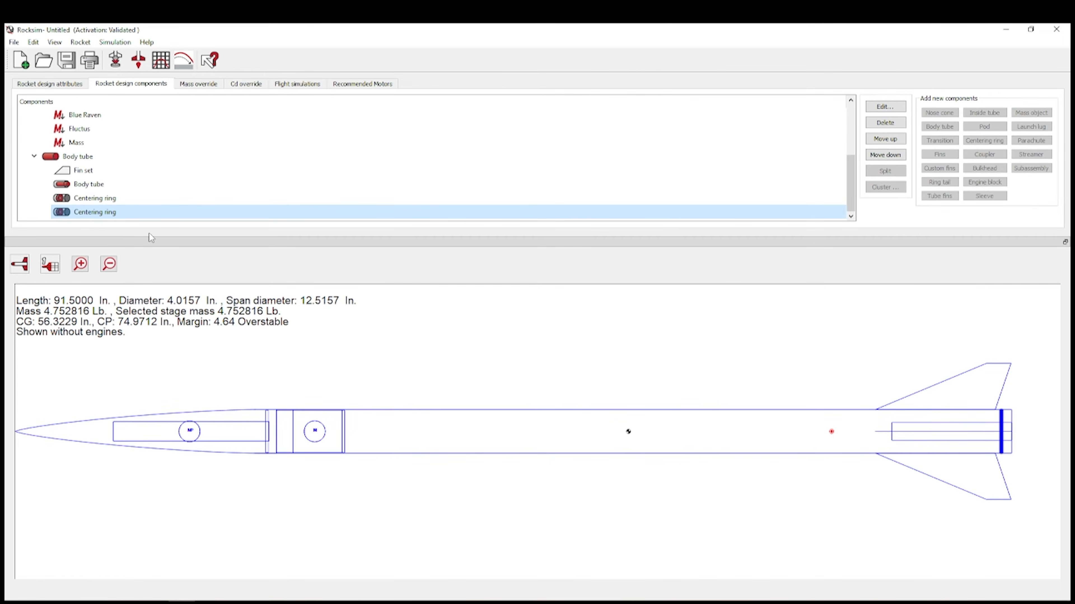
pyautogui.doubleClick(125, 214)
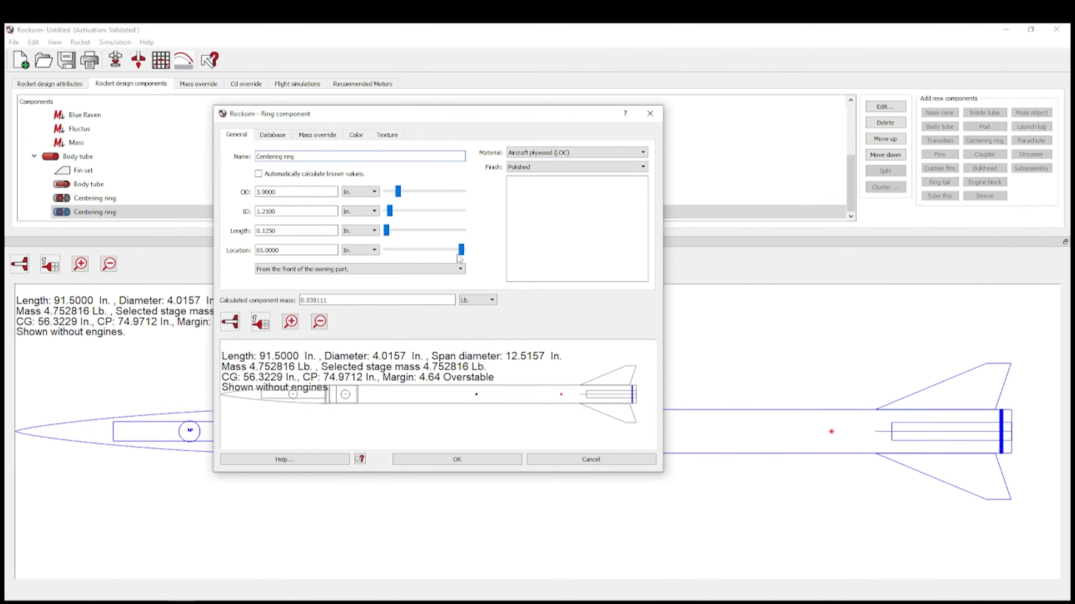
pyautogui.moveTo(461, 255); pyautogui.dragTo(449, 253)
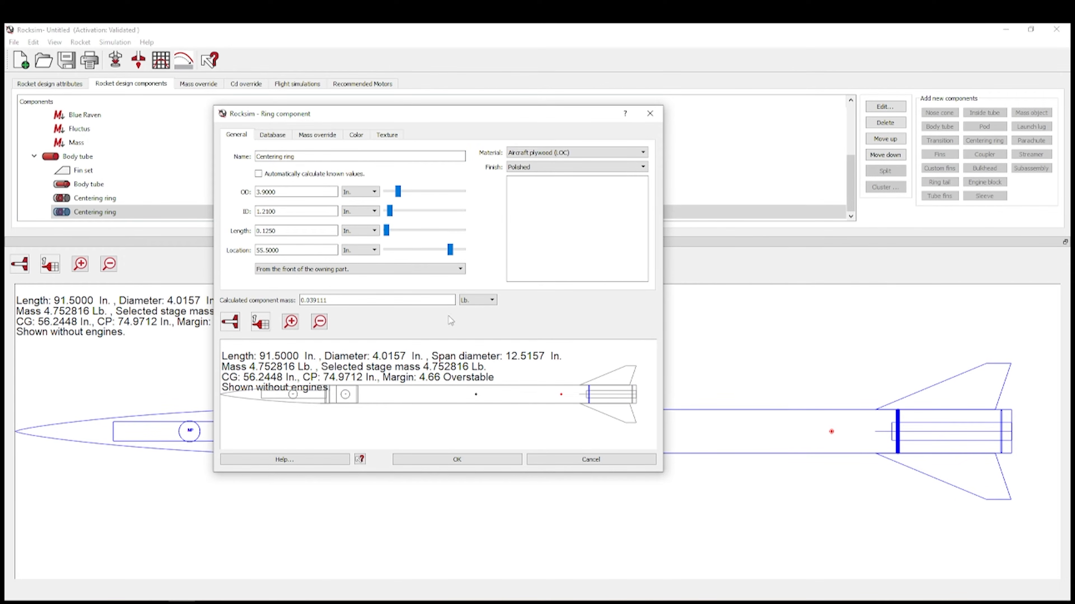
pyautogui.click(450, 460)
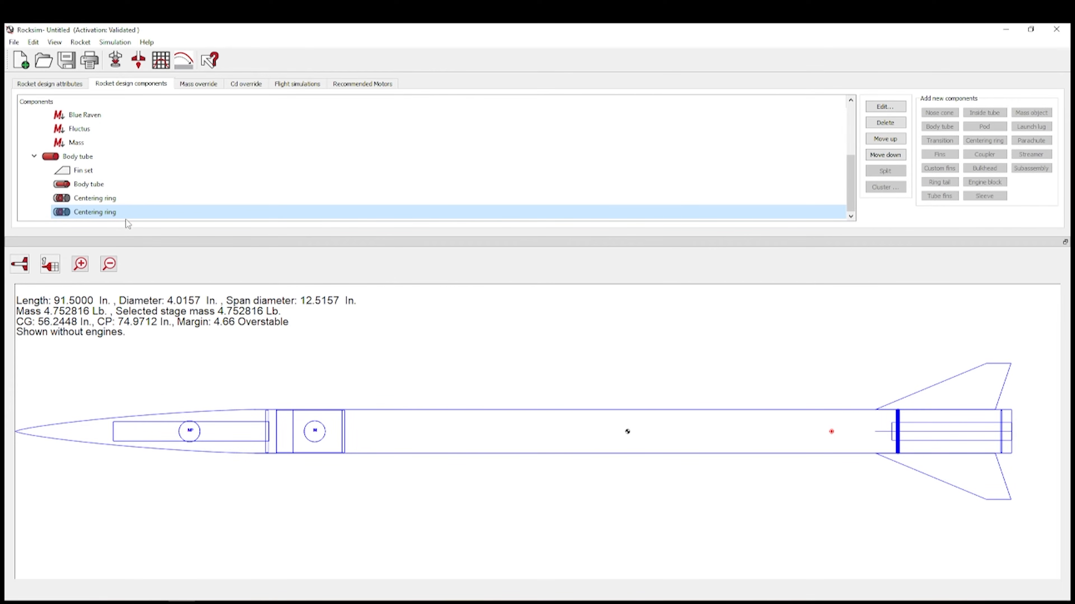
# - Delete the duplicate centering ring and the other added parts, confirming each deletion
pyautogui.click(886, 123)
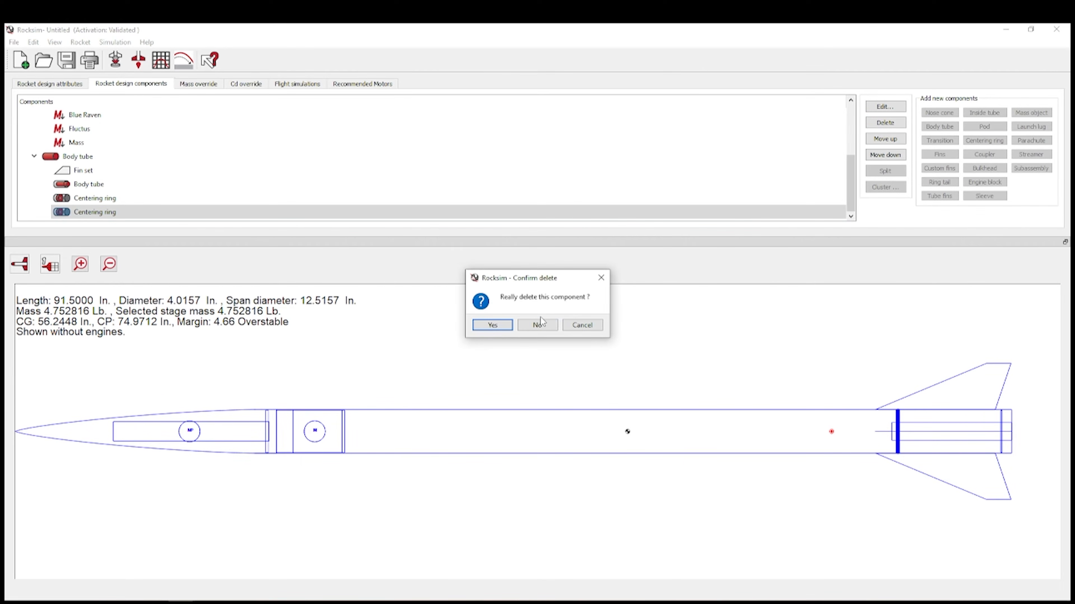
pyautogui.click(506, 329)
pyautogui.click(885, 122)
pyautogui.click(504, 327)
pyautogui.click(195, 182)
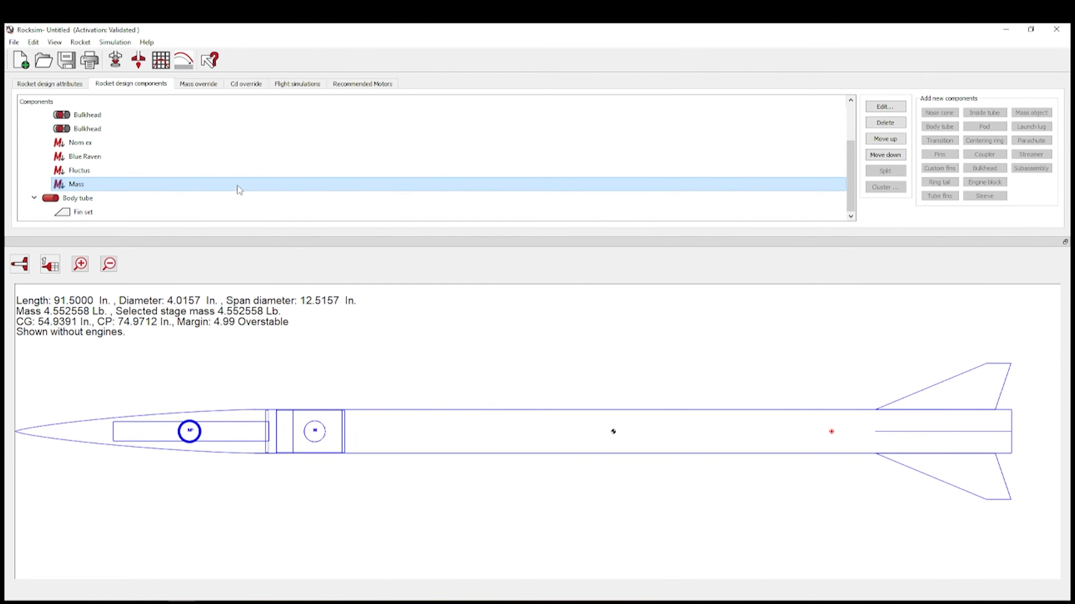
pyautogui.scroll(1, 296, 207)
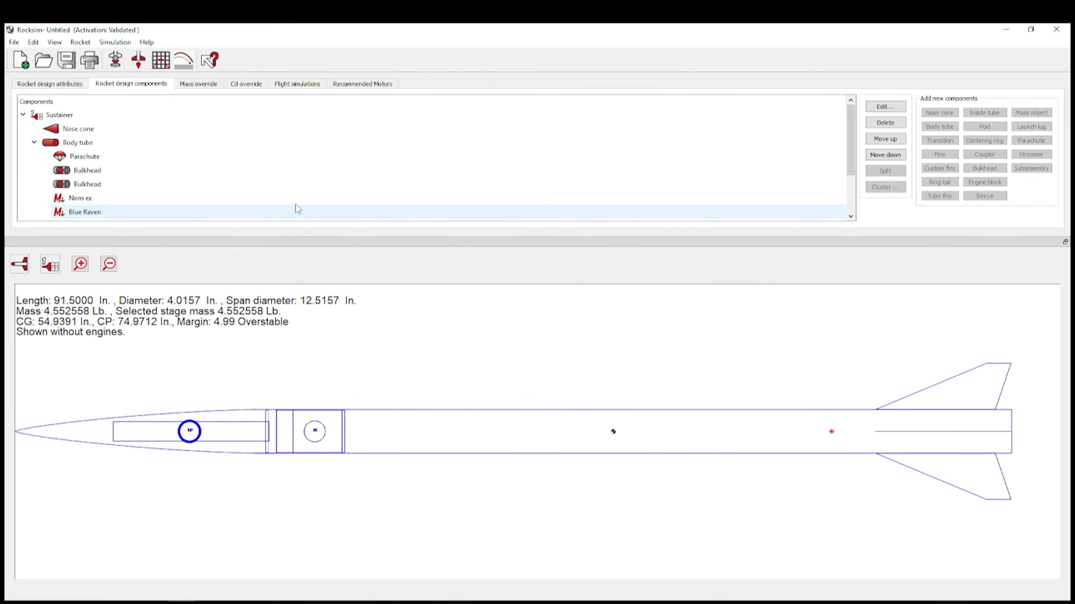
pyautogui.scroll(-1, 305, 186)
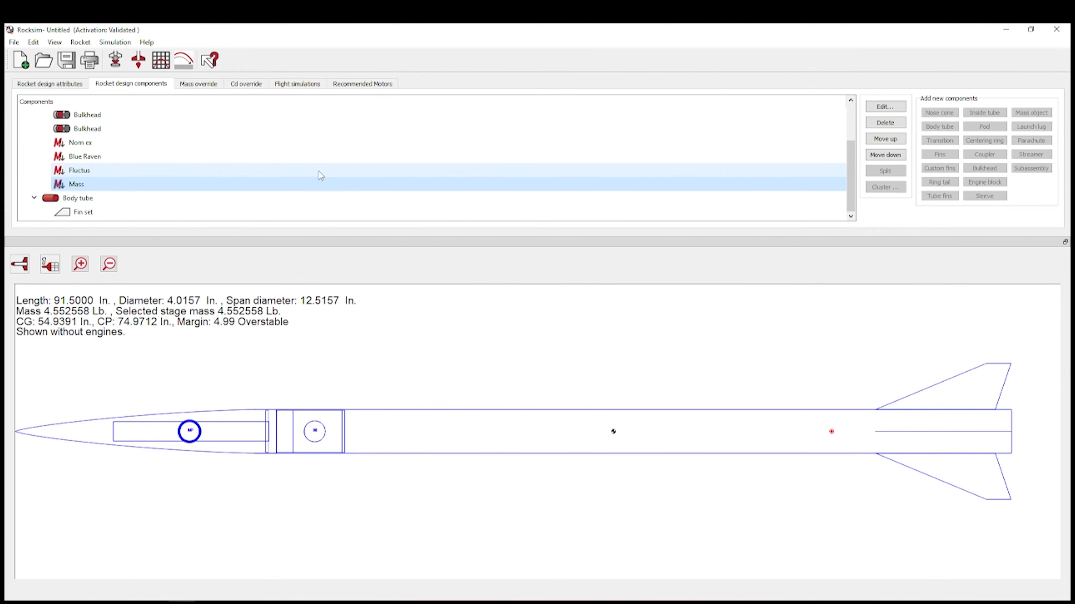